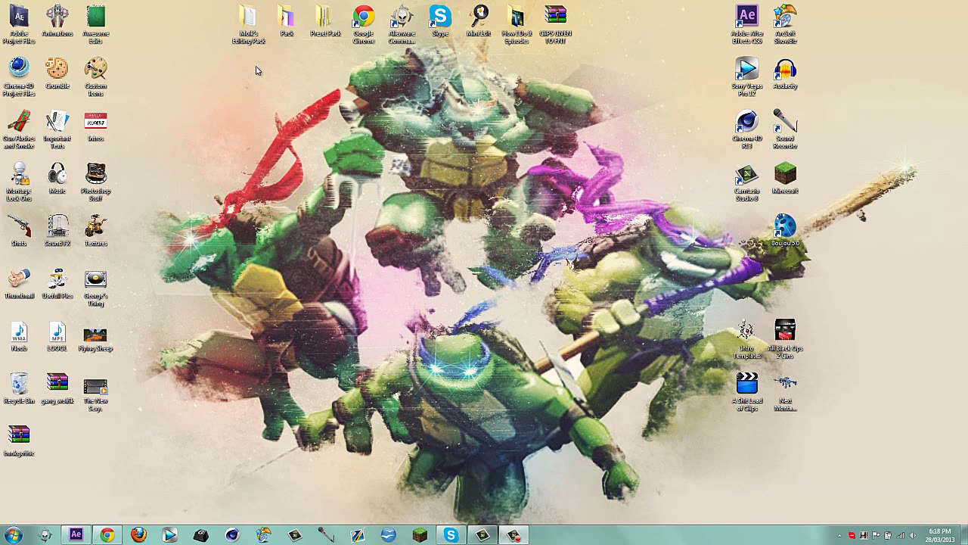
Step: Open the bankgothic archive, preview the bankgothic-regular.ttf font, and close the preview and archive
left_click_drag(160, 54, 639, 322)
double_click(7, 439)
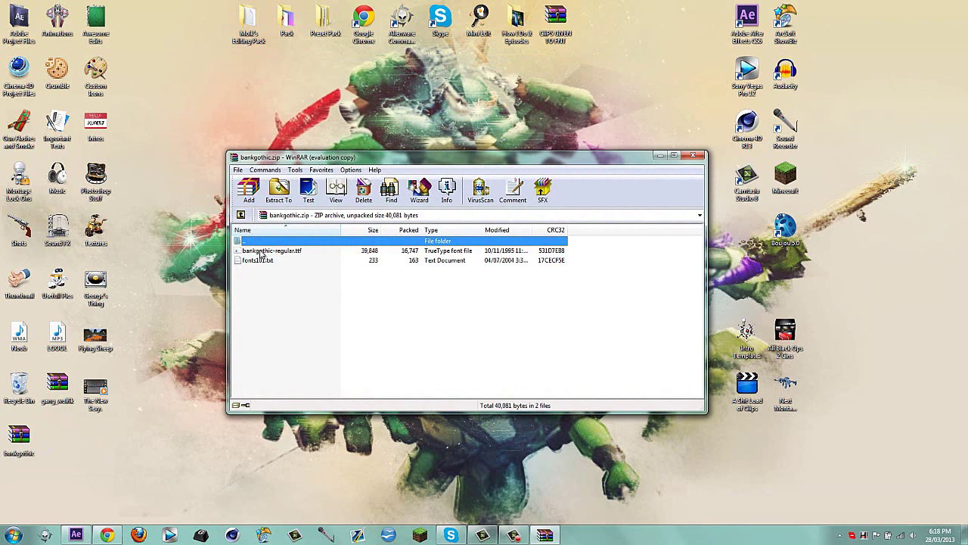
left_click(260, 253)
left_click(529, 293)
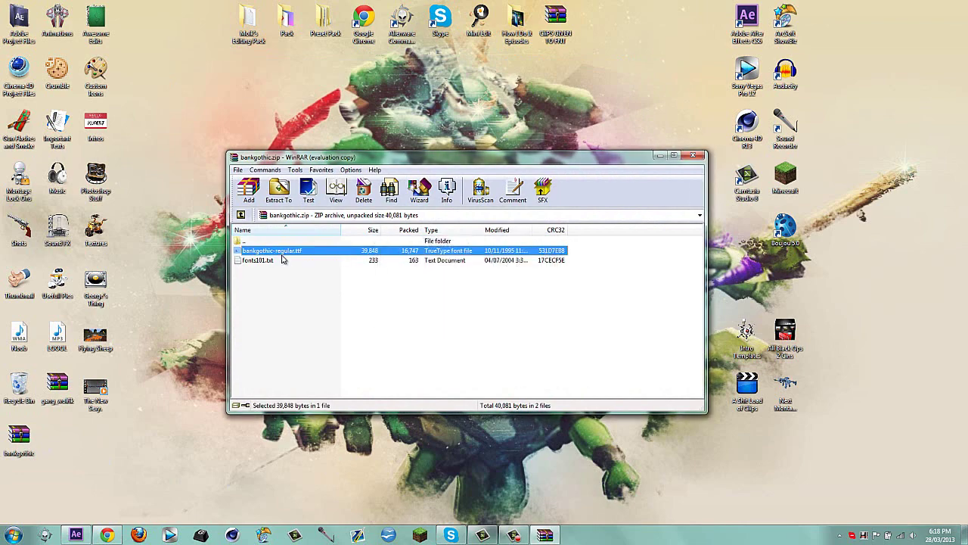
double_click(284, 252)
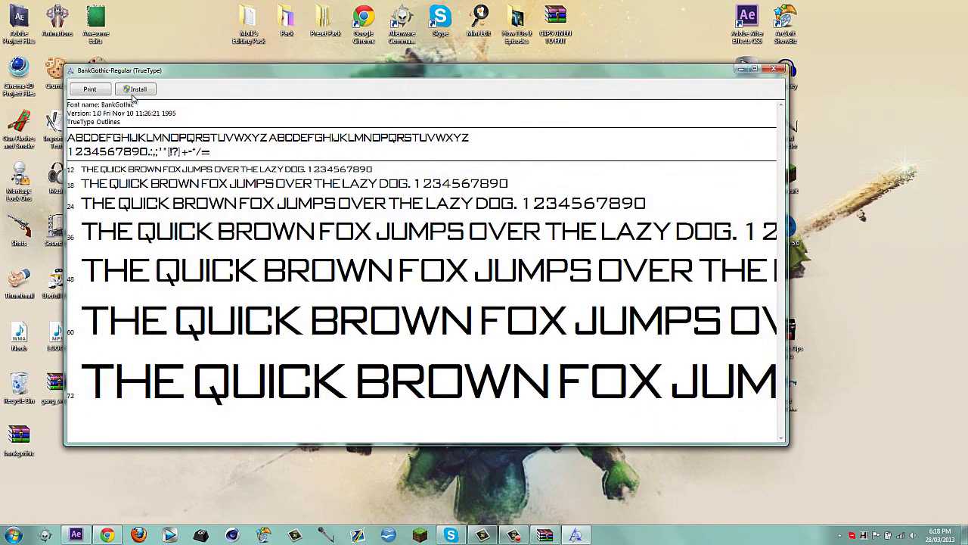
left_click(773, 69)
left_click(690, 156)
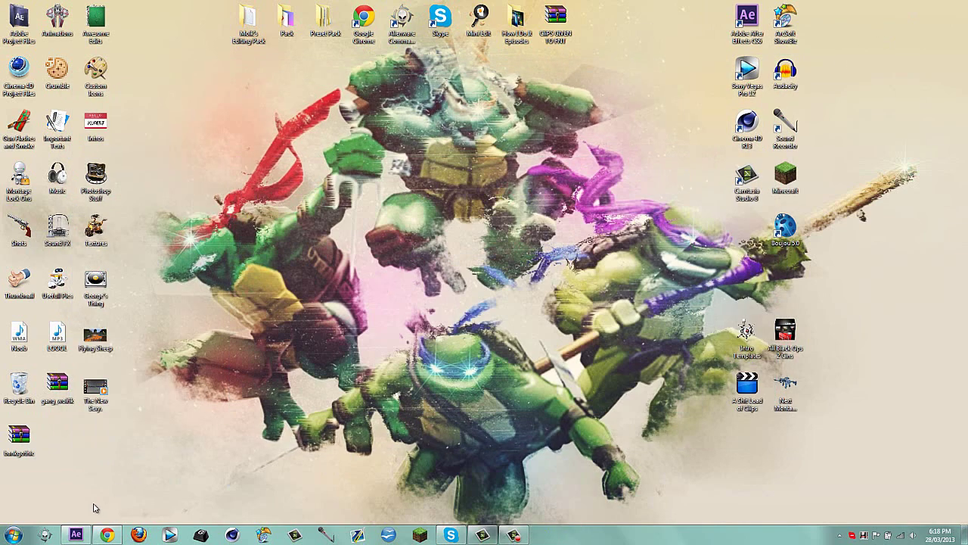
Step: In After Effects, duplicate the 720 Suicide.mp4 layer and trim the lower copy to end at 0:00:03:52
left_click(76, 534)
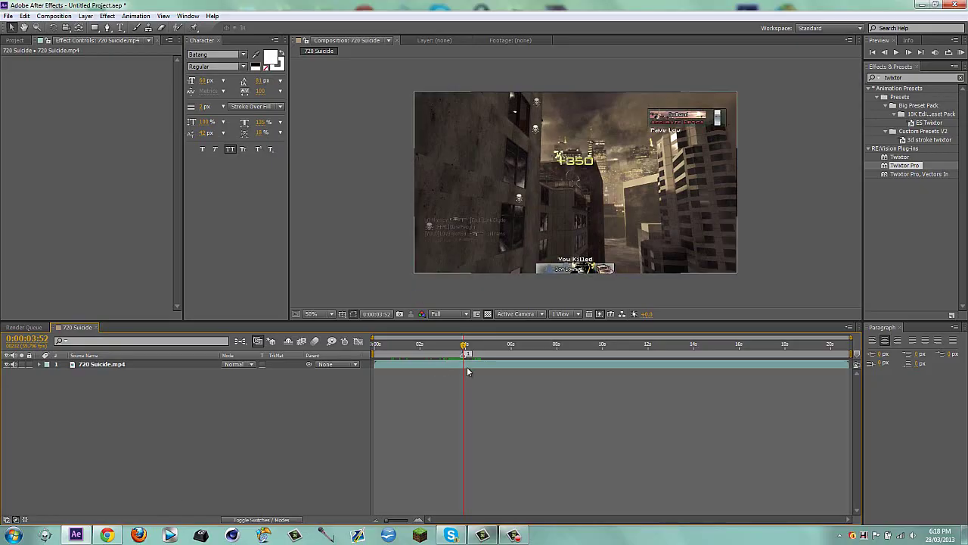
left_click(433, 366)
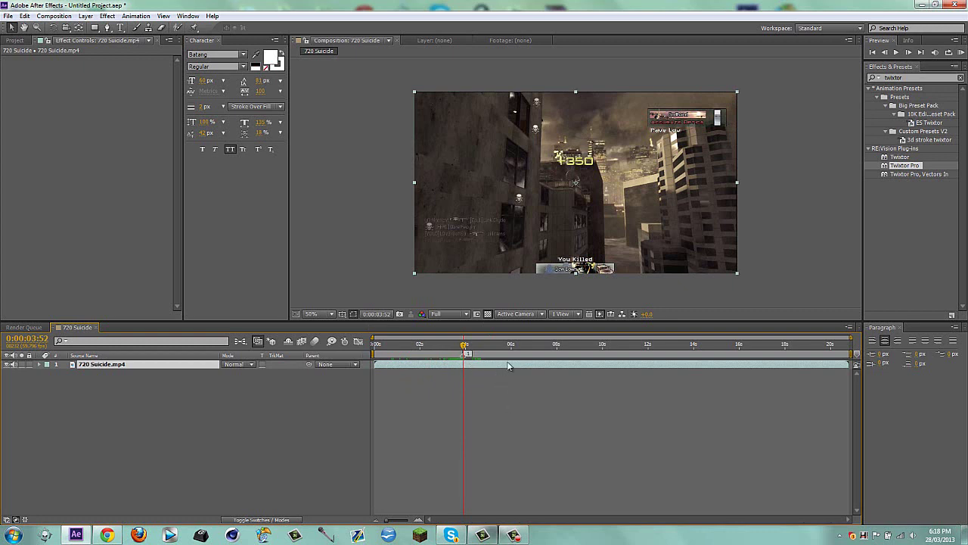
key("ctrl+shift+d")
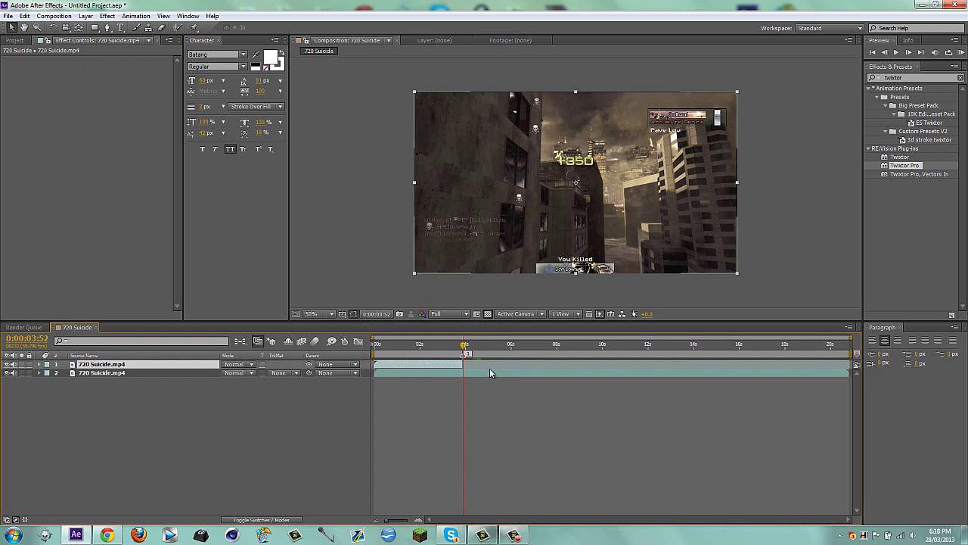
key("ctrl+z")
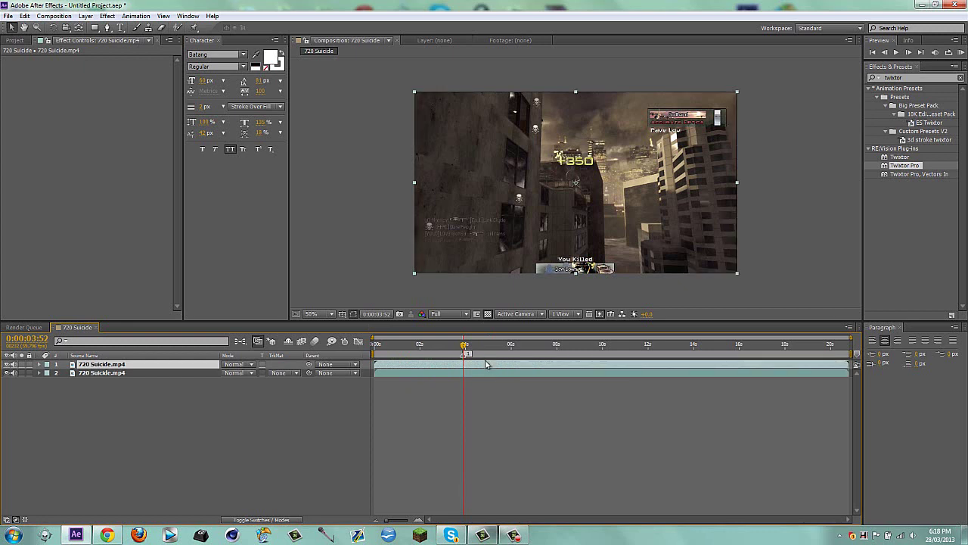
left_click(487, 372)
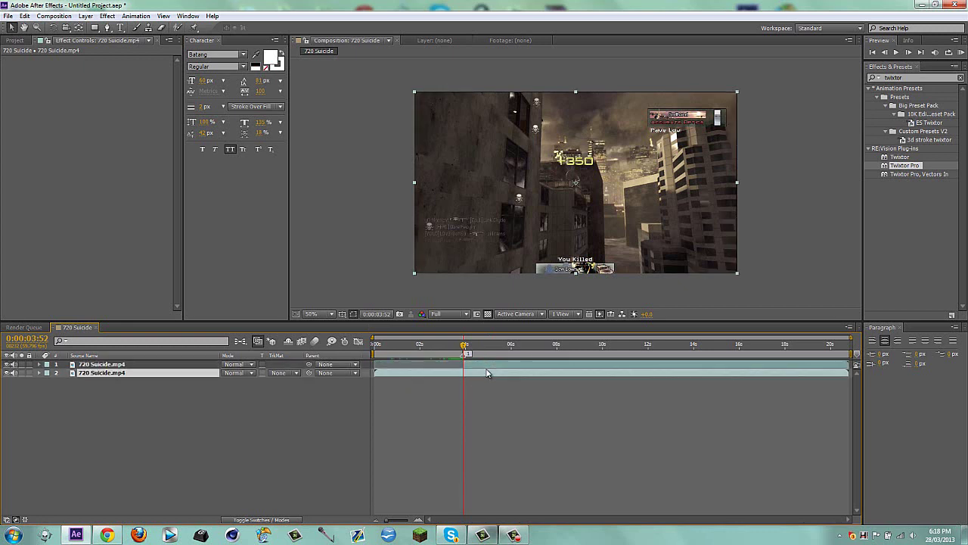
key("alt+]")
Step: Apply Twixtor Pro to the upper 720 Suicide.mp4 layer with input frame rate 59.97 and warping Inverse w/ Smart Blend
left_click(495, 363)
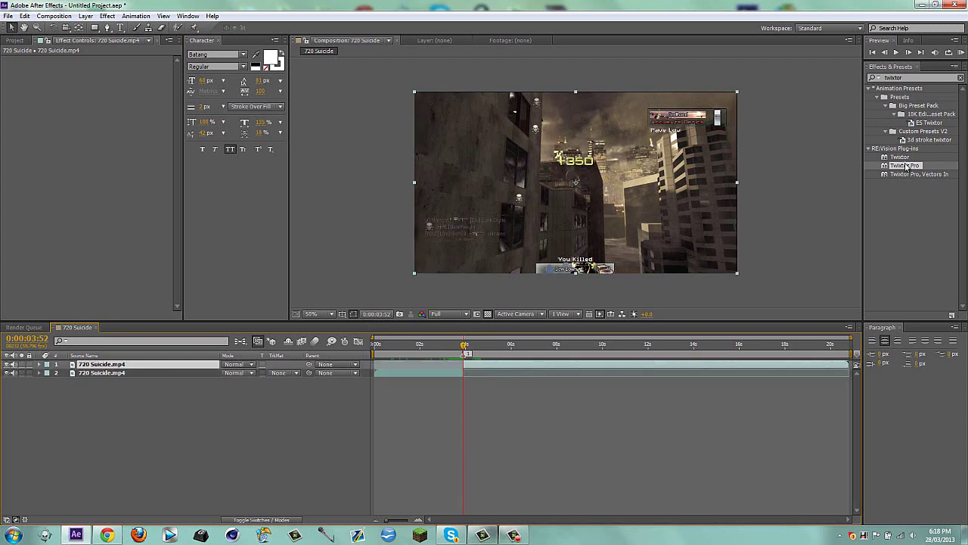
left_click_drag(906, 166, 538, 366)
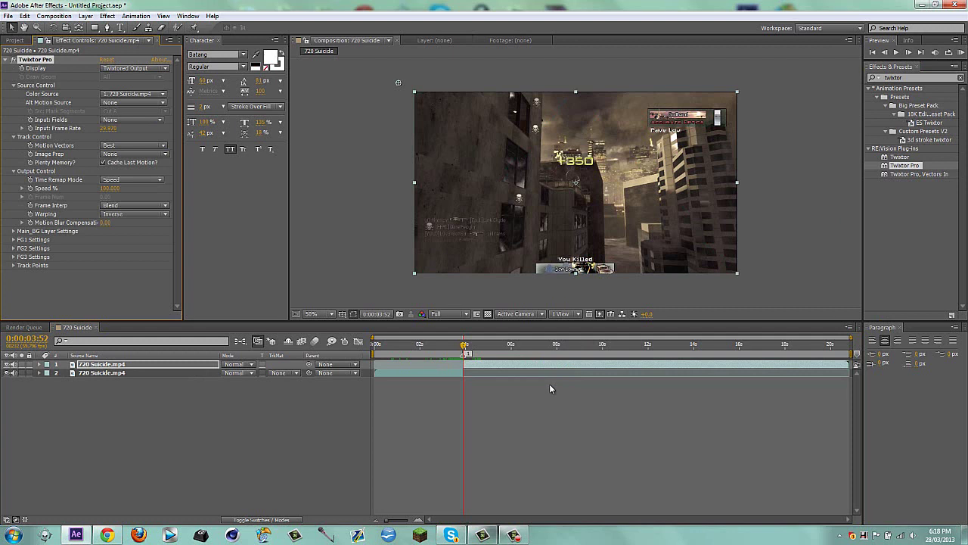
left_click(110, 128)
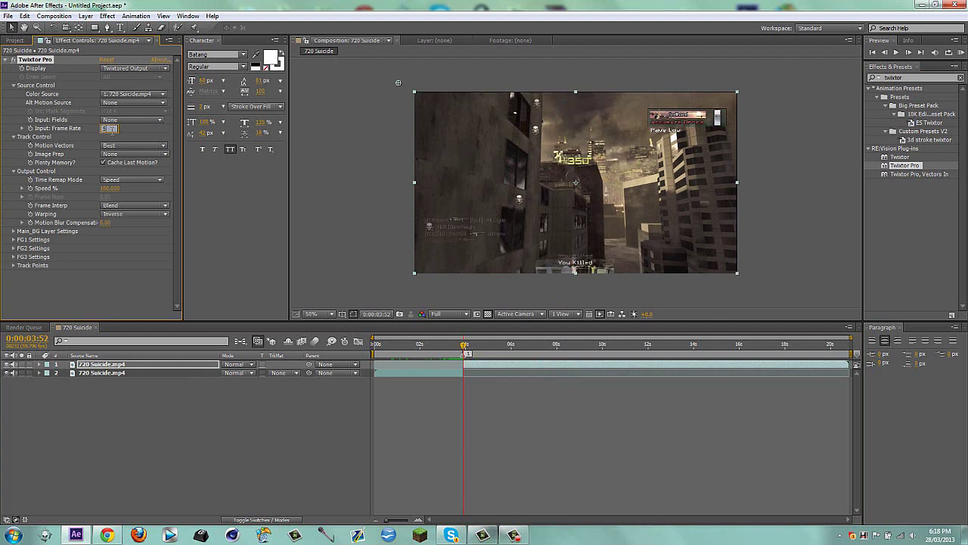
key("Return")
left_click(115, 214)
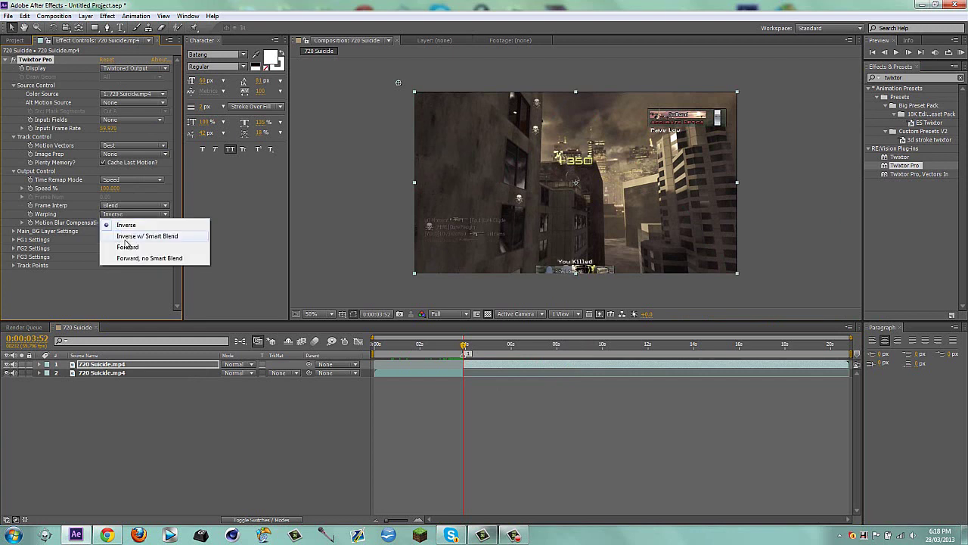
left_click(125, 239)
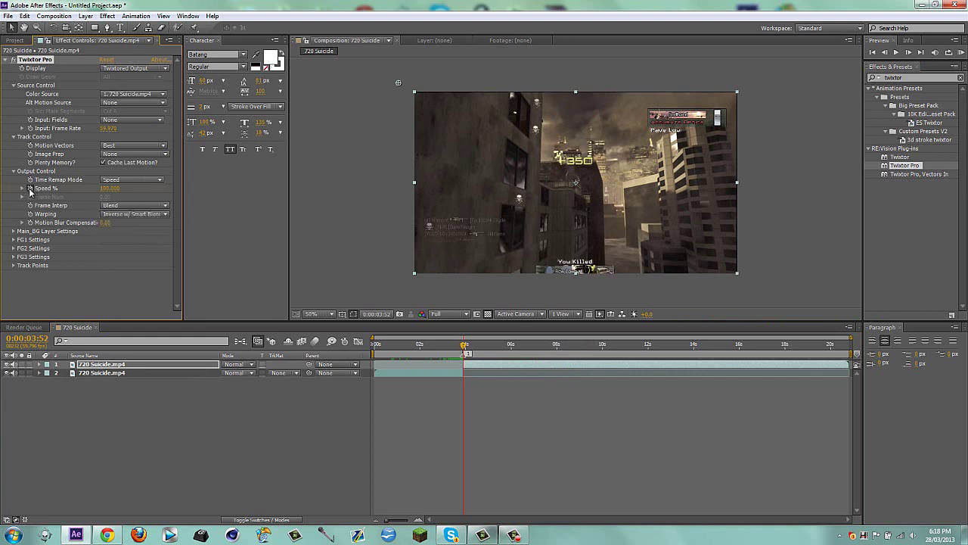
Step: Keyframe Twixtor Pro's Speed at 10% at 0:00:03:53 and reveal the keyframe in the timeline
left_click(110, 188)
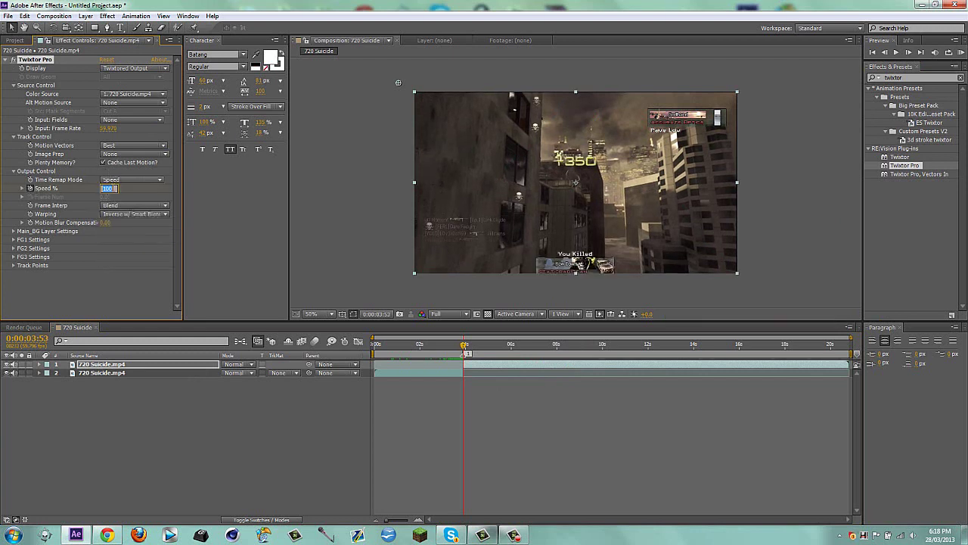
type("10")
key("Return")
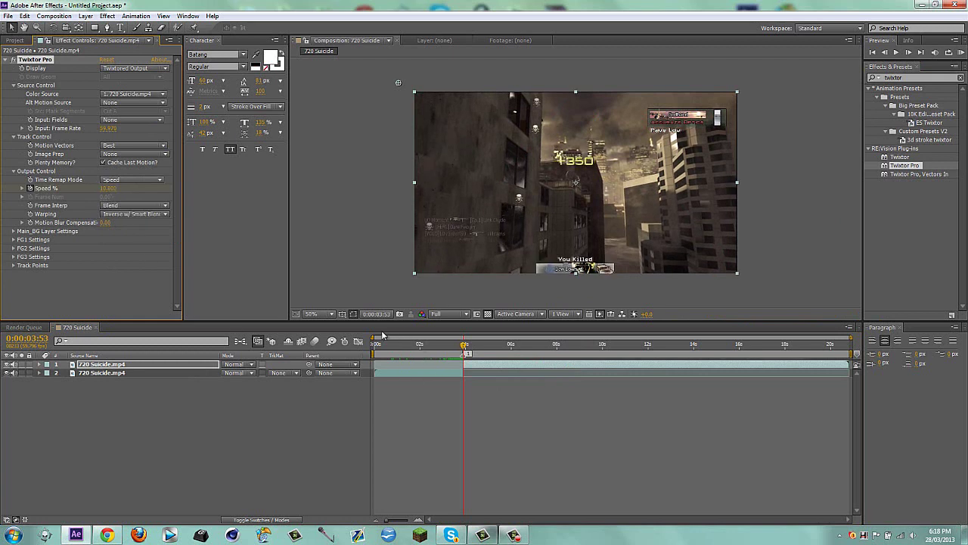
left_click_drag(373, 340, 438, 342)
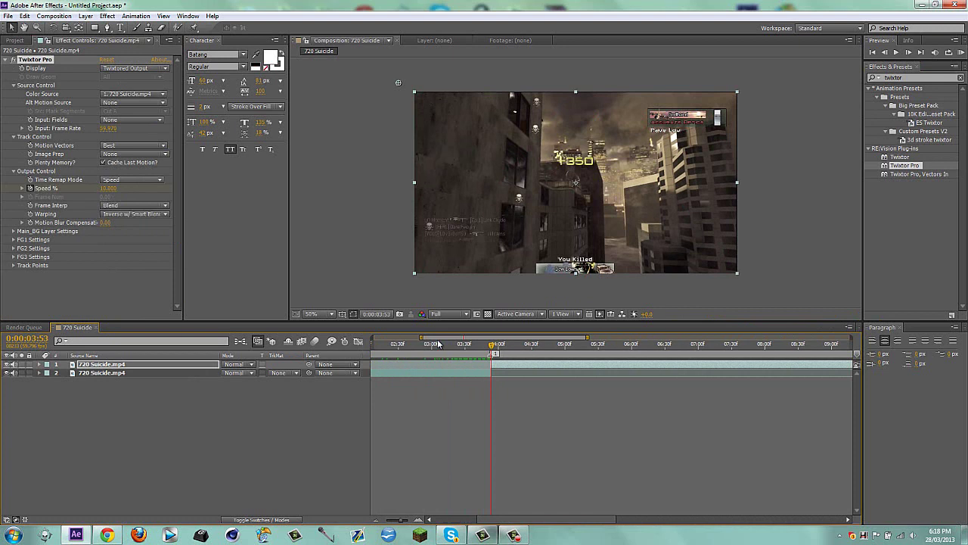
key("u")
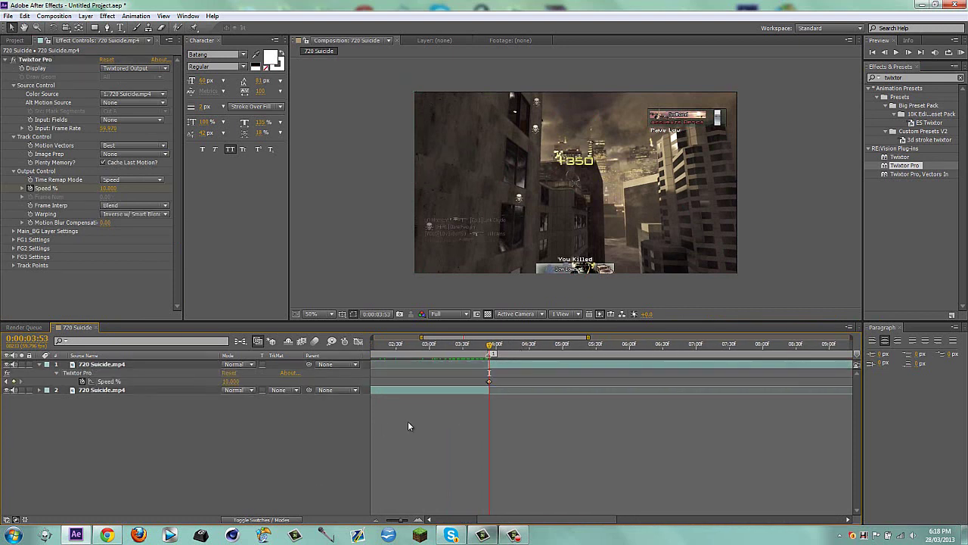
left_click(408, 420)
Step: Add a text layer reading "+000" over the middle of the footage
left_click(89, 16)
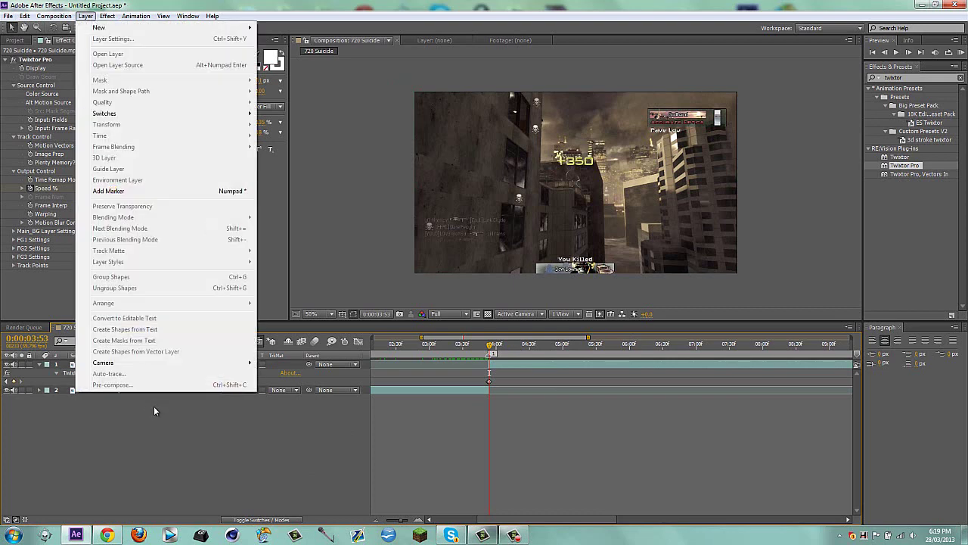
left_click(153, 406)
left_click(120, 28)
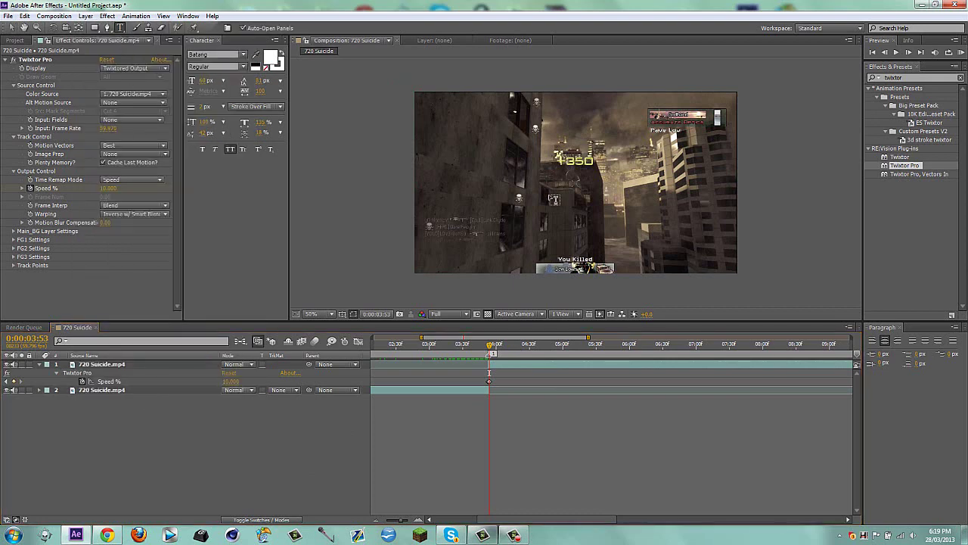
left_click(644, 209)
type("+")
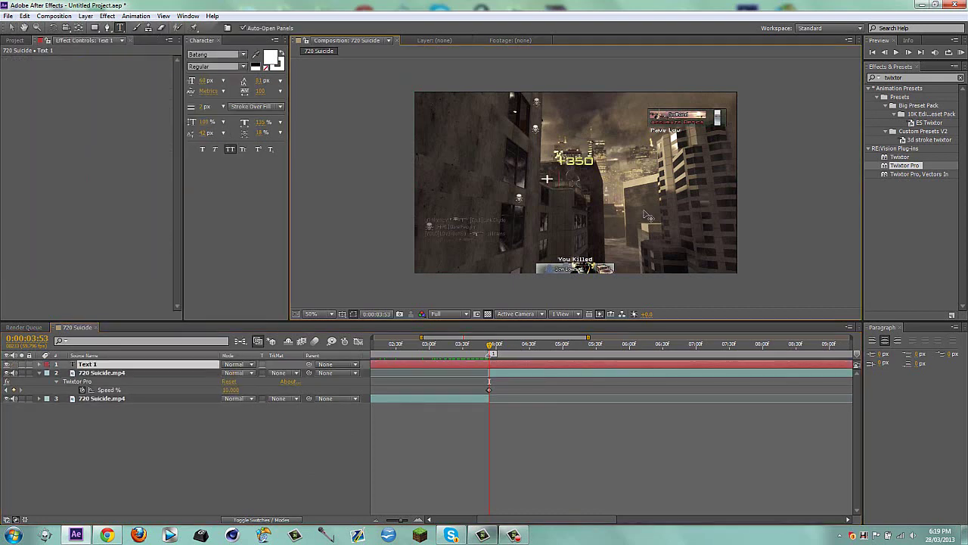
type("+ 000")
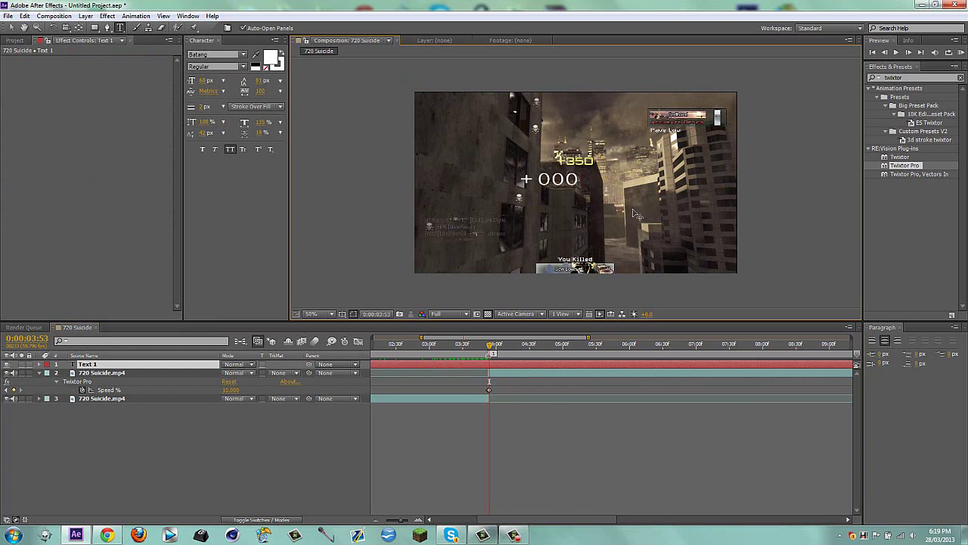
left_click(225, 428)
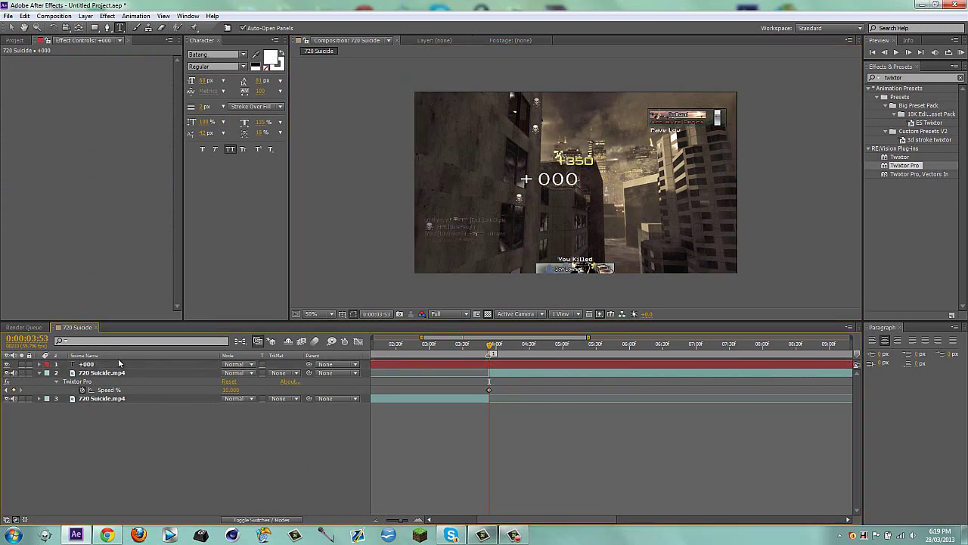
Step: Change the font of the +000 text to BankGothic
left_click(108, 366)
double_click(106, 368)
left_click(220, 53)
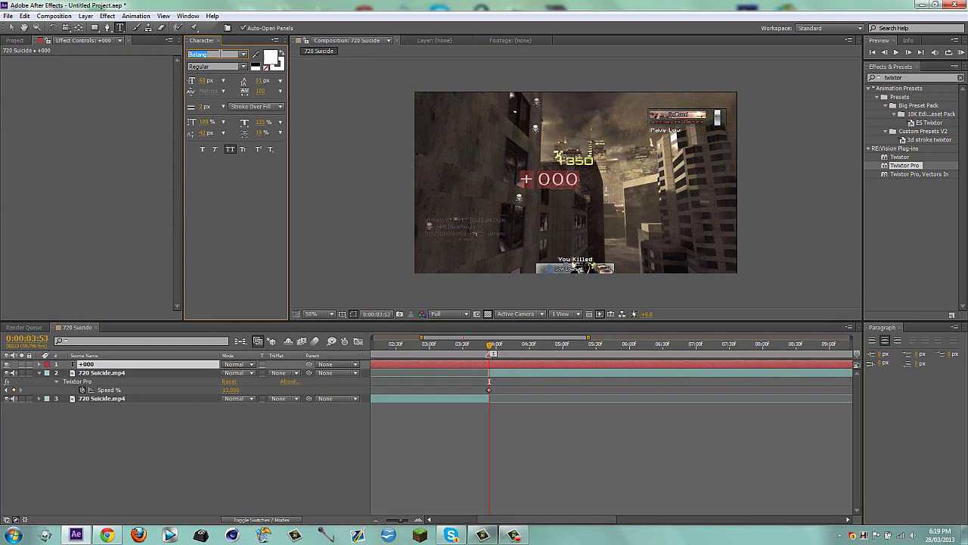
key("Up")
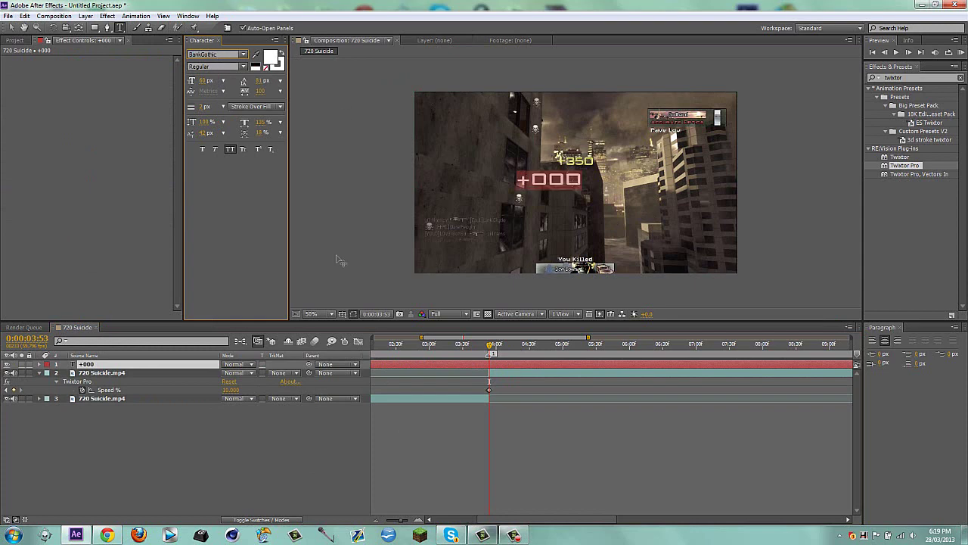
left_click(275, 476)
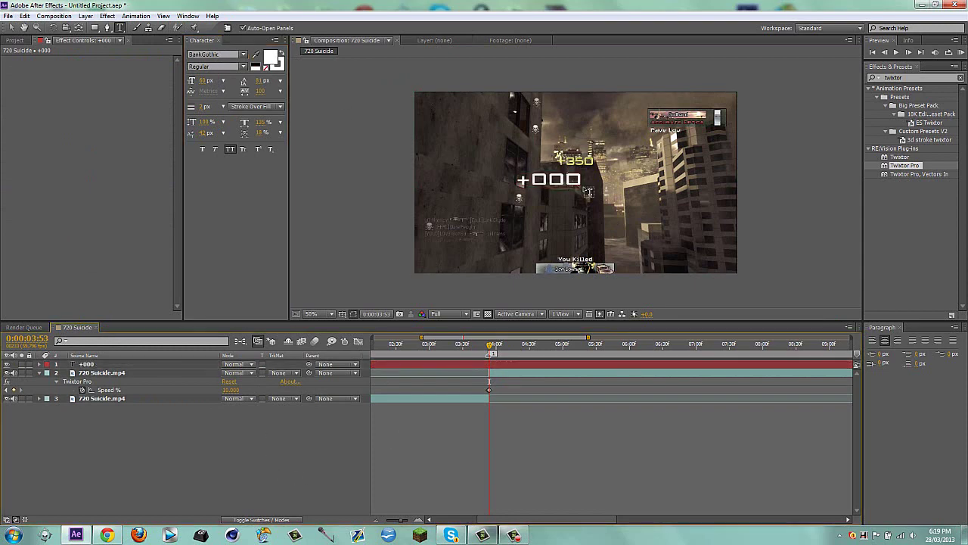
Step: Compare the +000 text with the gameplay's +350 score up close
key("period")
key("period")
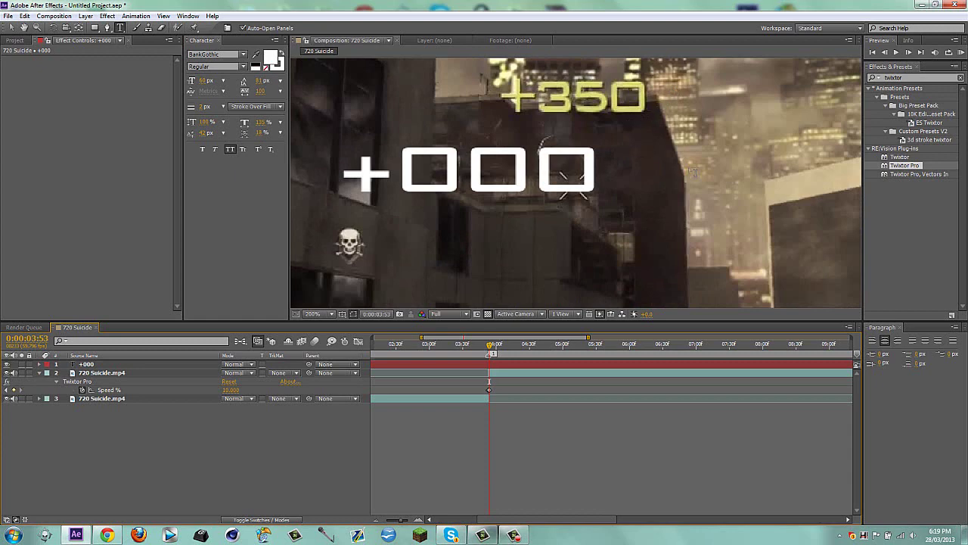
scroll(632, 173, "down", 2)
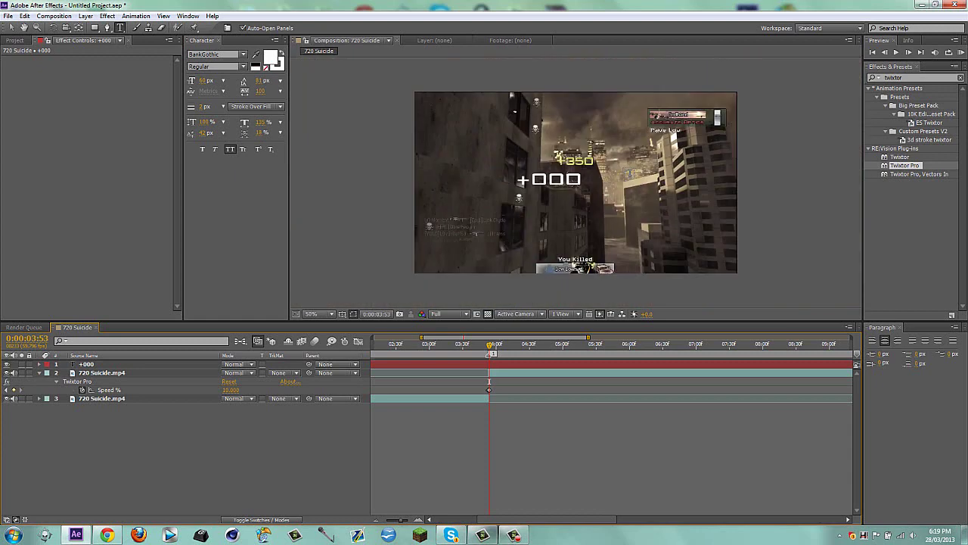
scroll(631, 173, "up", 1)
scroll(634, 173, "down", 1)
left_click(11, 27)
left_click(262, 465)
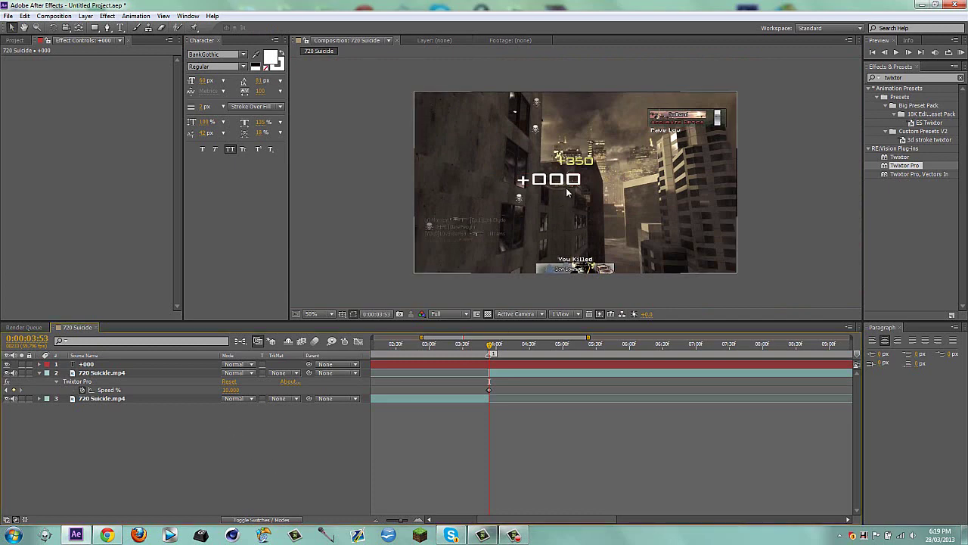
key("period")
key("comma")
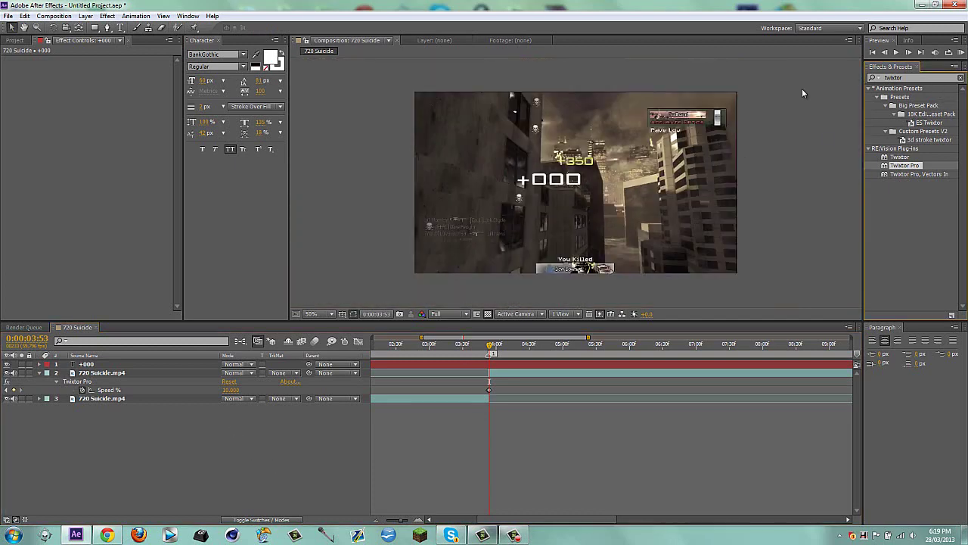
Step: Find the Fill effect and apply it to the +000 text layer
left_click_drag(923, 78, 739, 75)
type("fill")
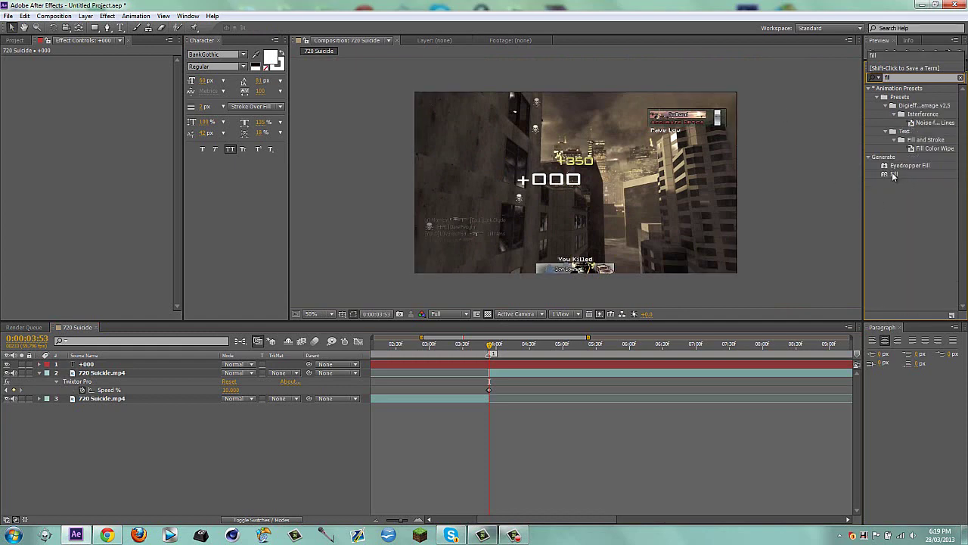
left_click_drag(893, 175, 569, 223)
Step: Match the Fill colour of the +000 text to yellow sampled from the gameplay's +350 score
scroll(548, 192, "up", 2)
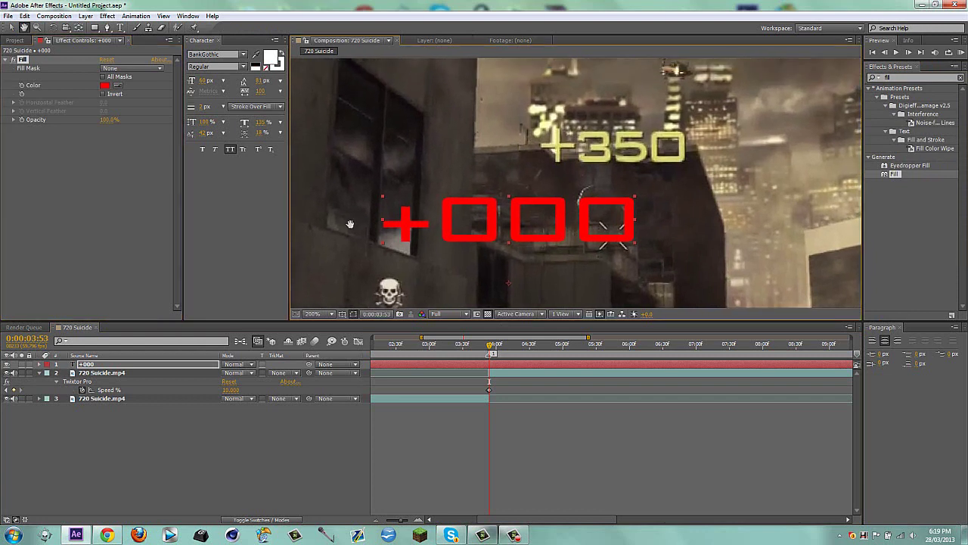
key("v")
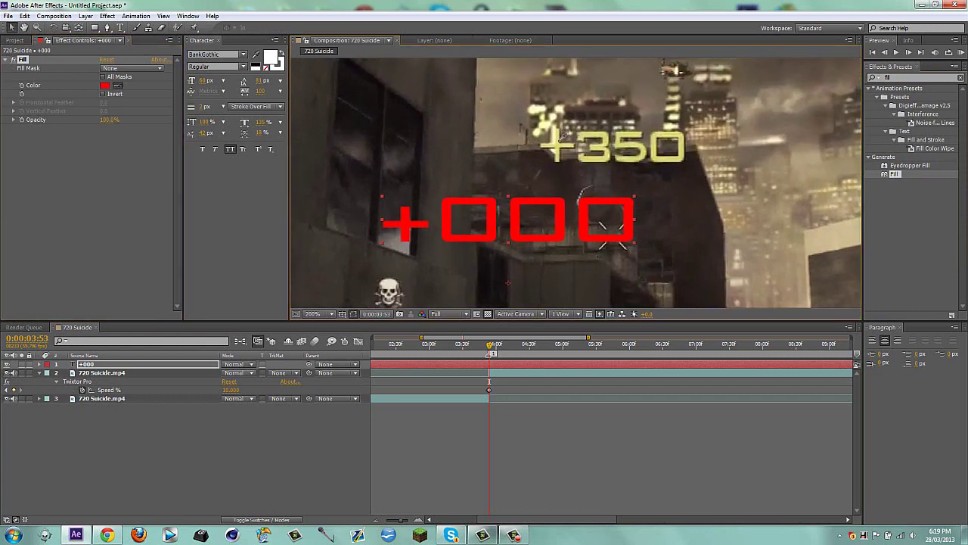
left_click(560, 144)
left_click(330, 451)
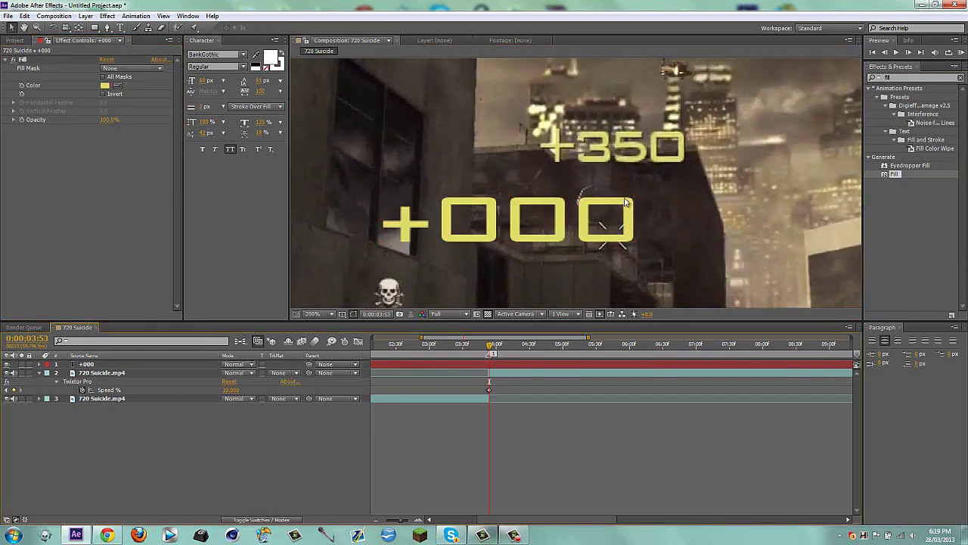
Step: Find the Drop Shadow effect and apply it to the +000 text layer
left_click(925, 77)
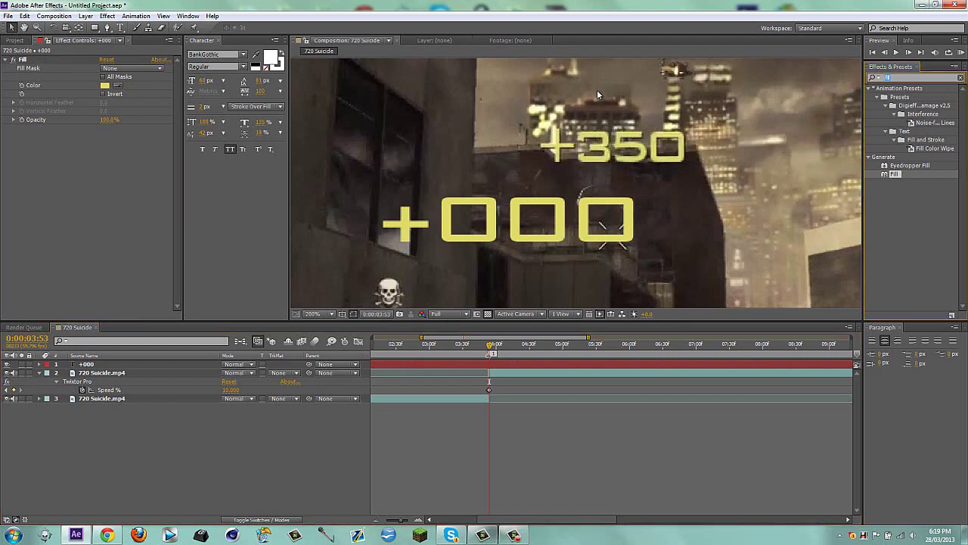
type("drop")
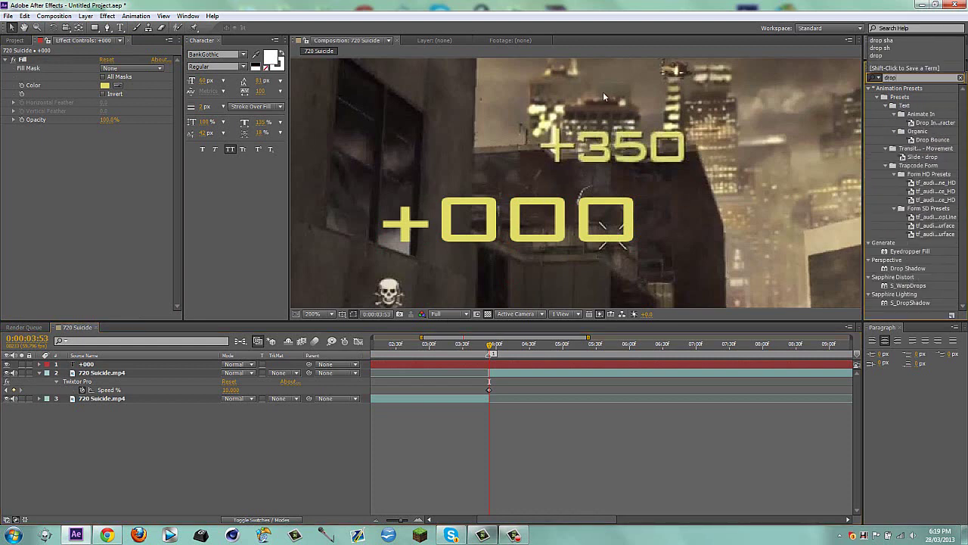
left_click_drag(914, 156, 499, 223)
left_click(250, 458)
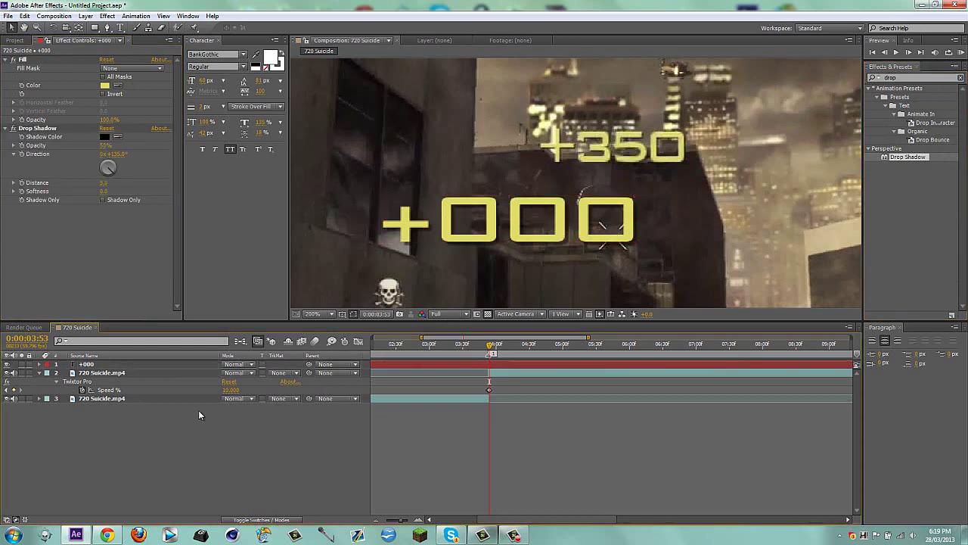
Step: Set the Drop Shadow distance on the +000 text to 3.5
left_click(104, 186)
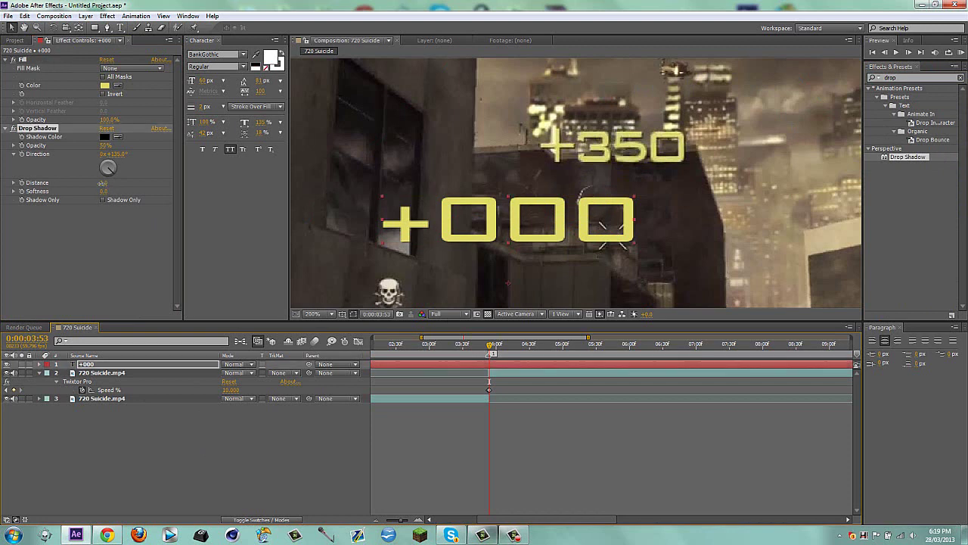
type("3")
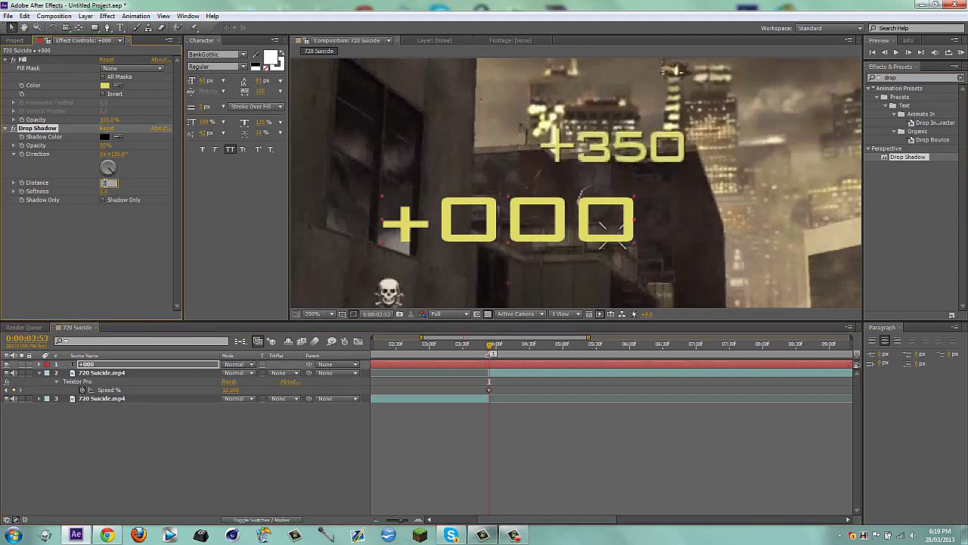
type(".5")
key("Return")
left_click(228, 456)
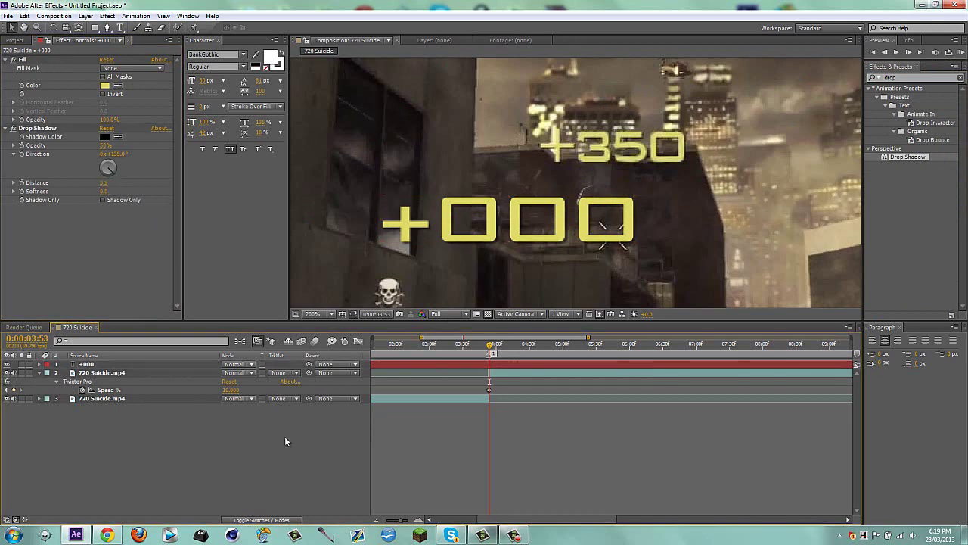
scroll(634, 237, "down", 2)
scroll(634, 233, "up", 1)
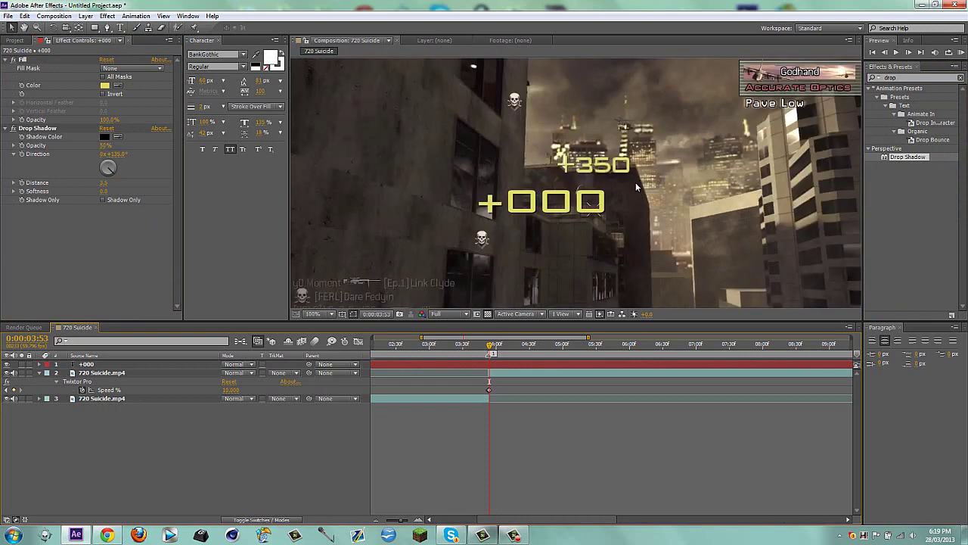
Step: Find the Stylize Mosaic effect and apply it to the +000 text layer
left_click(921, 78)
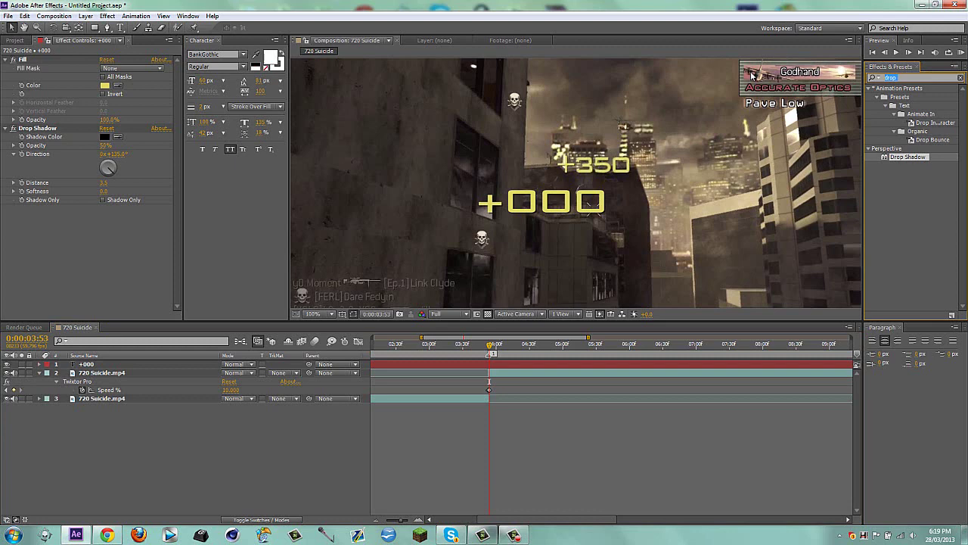
type("mosai")
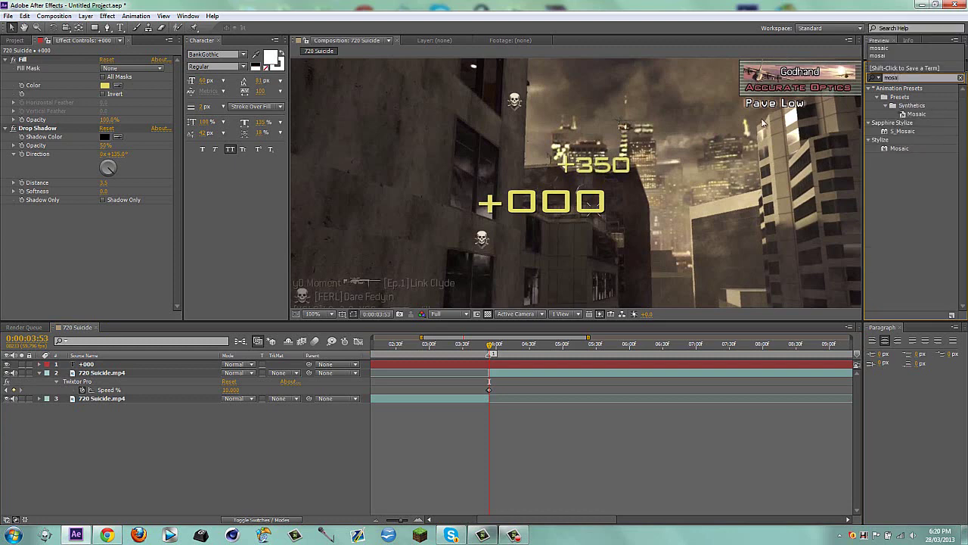
scroll(614, 174, "up", 2)
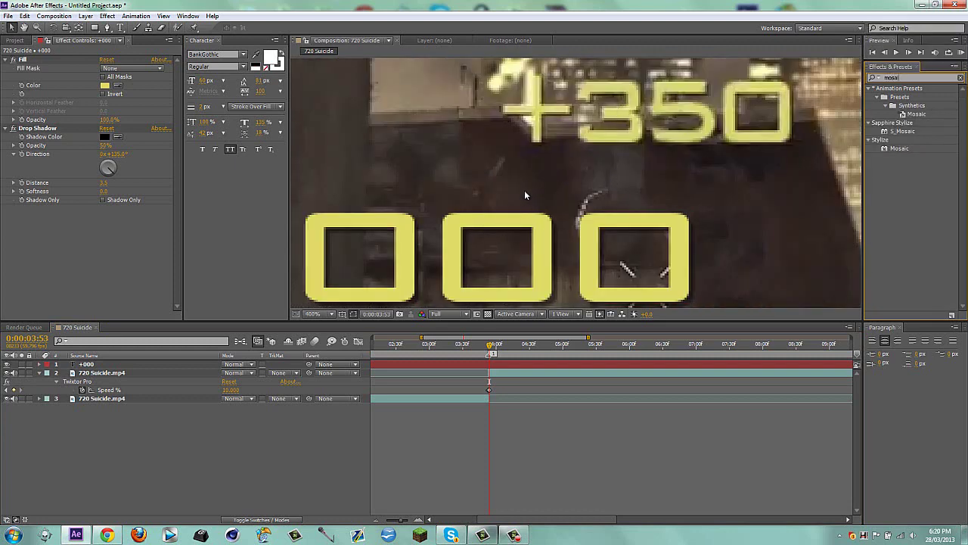
scroll(538, 169, "down", 2)
left_click_drag(907, 150, 560, 231)
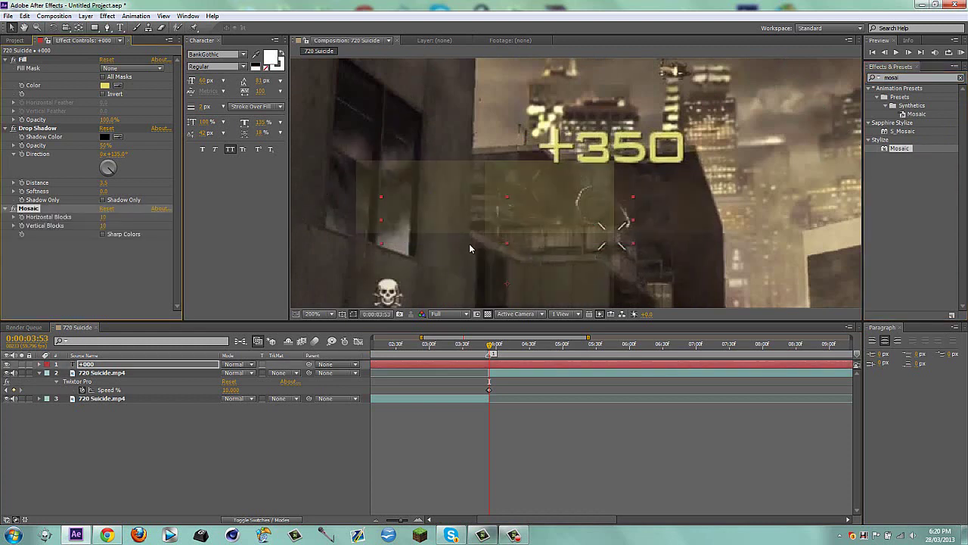
Step: Set the Mosaic blocks to 1280 horizontal by 720 vertical, and reduce them to 921 horizontal and 518 vertical for slight pixelation
left_click(104, 218)
key("Tab")
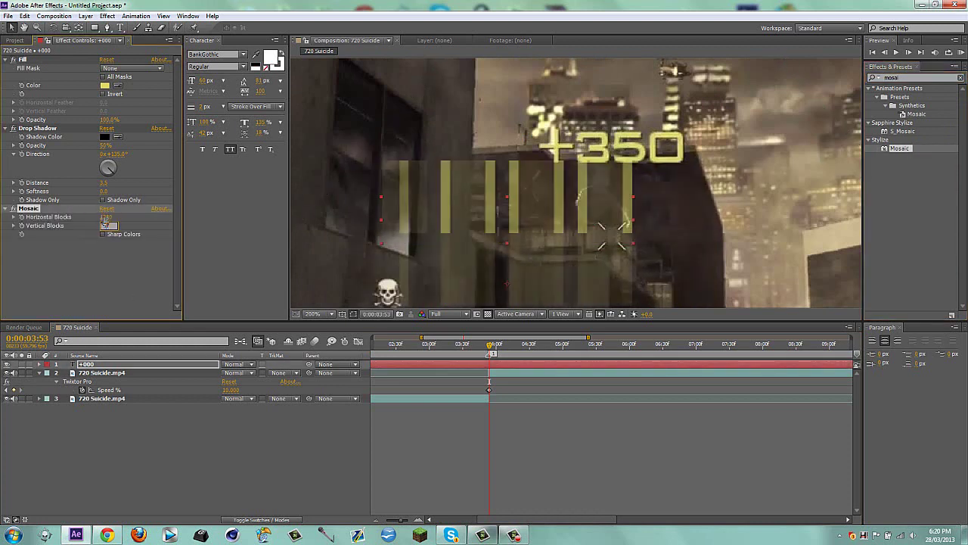
type("720")
key("Return")
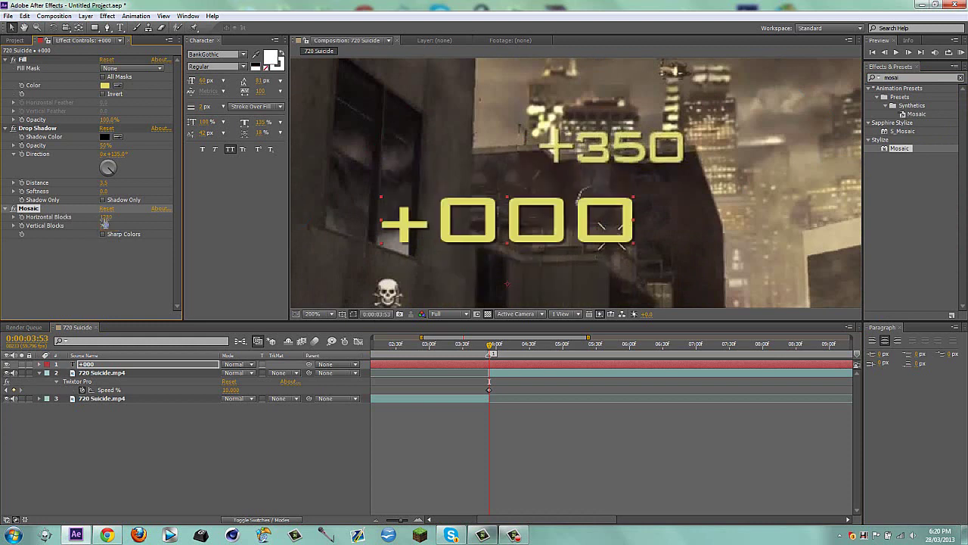
left_click_drag(68, 218, 2, 230)
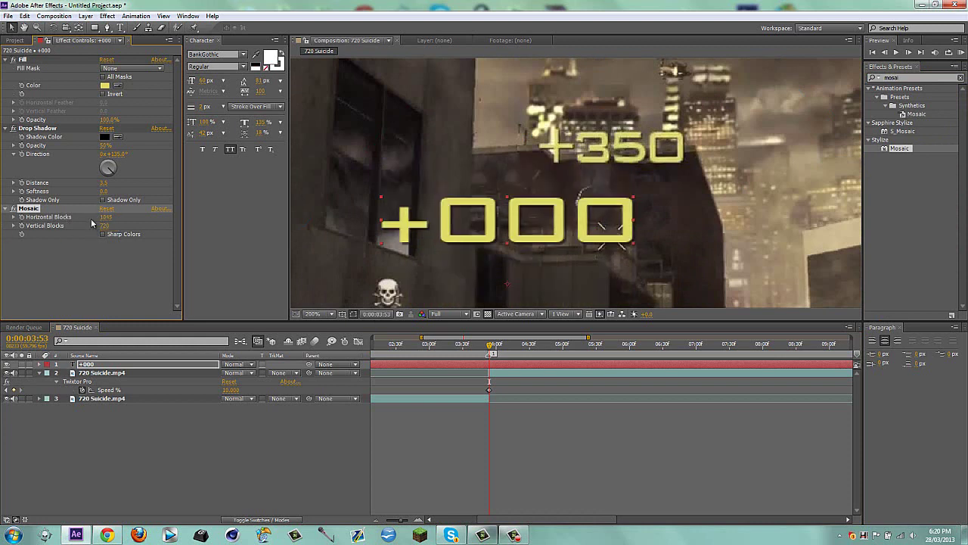
left_click_drag(106, 217, 2, 225)
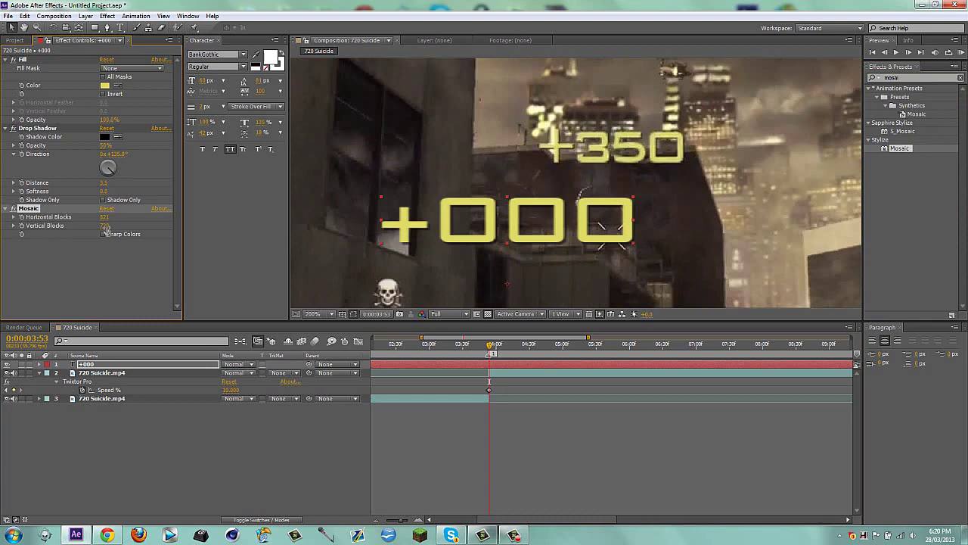
left_click_drag(72, 227, 34, 227)
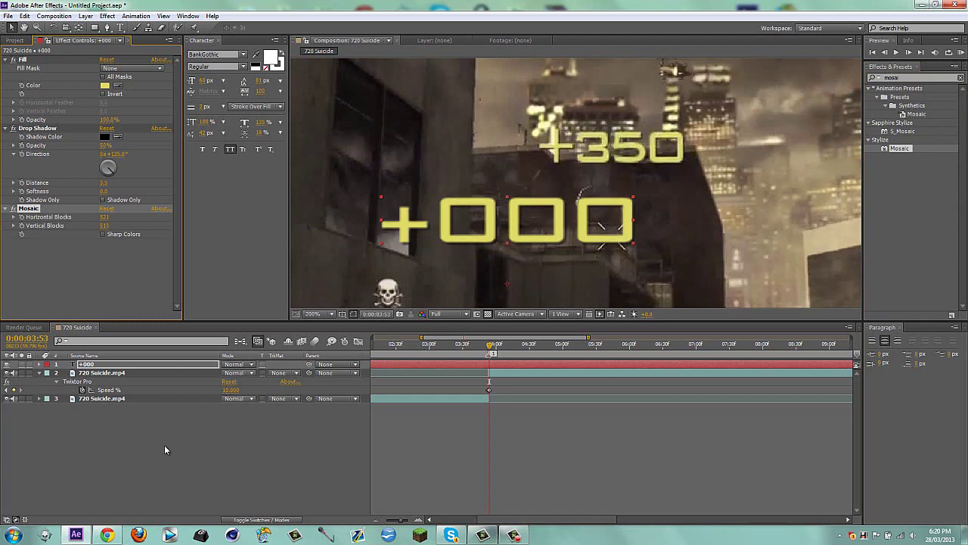
left_click(203, 460)
scroll(637, 259, "down", 2)
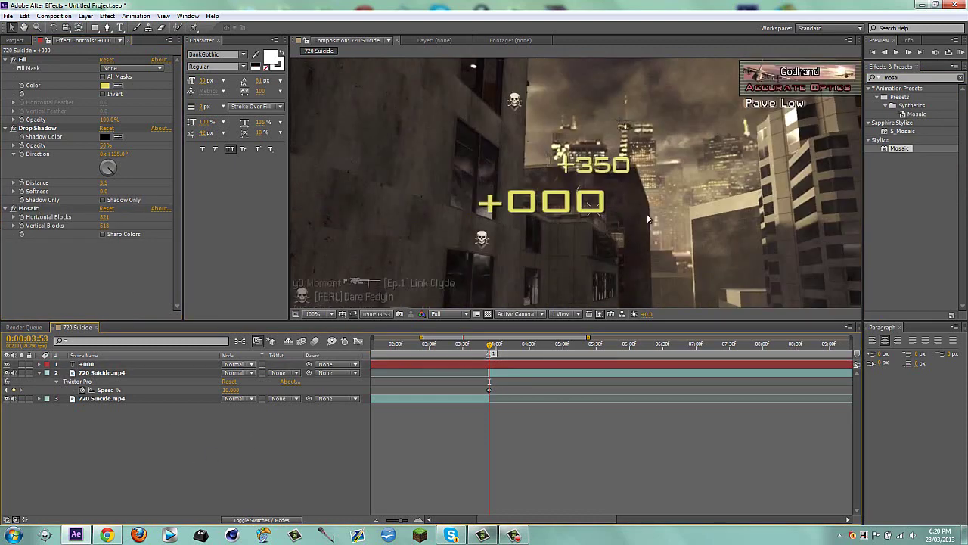
Step: Trim the start of the +000 layer to 0:00:03:46, the frame just before the gameplay's +350 score appears
left_click(508, 362)
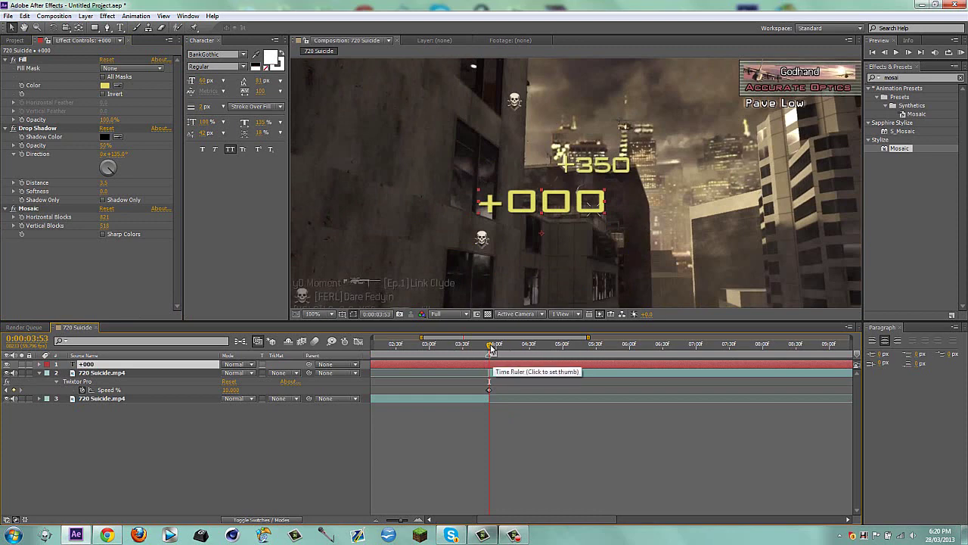
key("Page_Up")
key("Page_Up")
key("Page_Up")
key("Page_Up")
key("Page_Up")
key("Page_Up")
key("Page_Up")
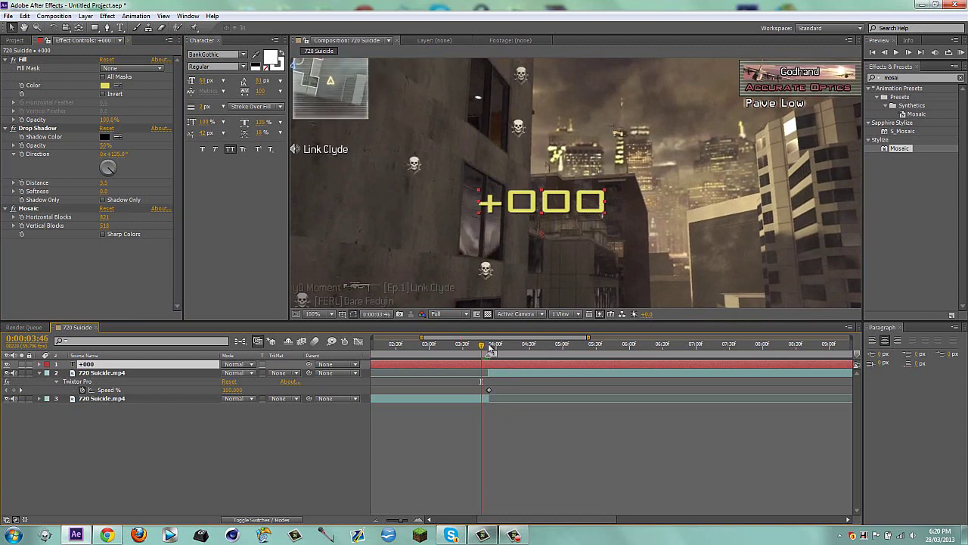
key("Page_Down")
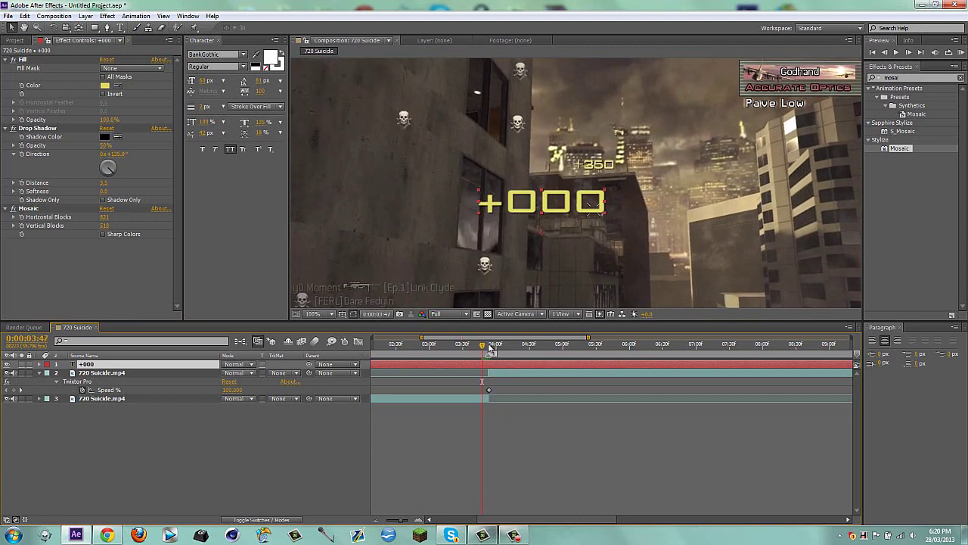
key("Page_Up")
key("alt+bracketleft")
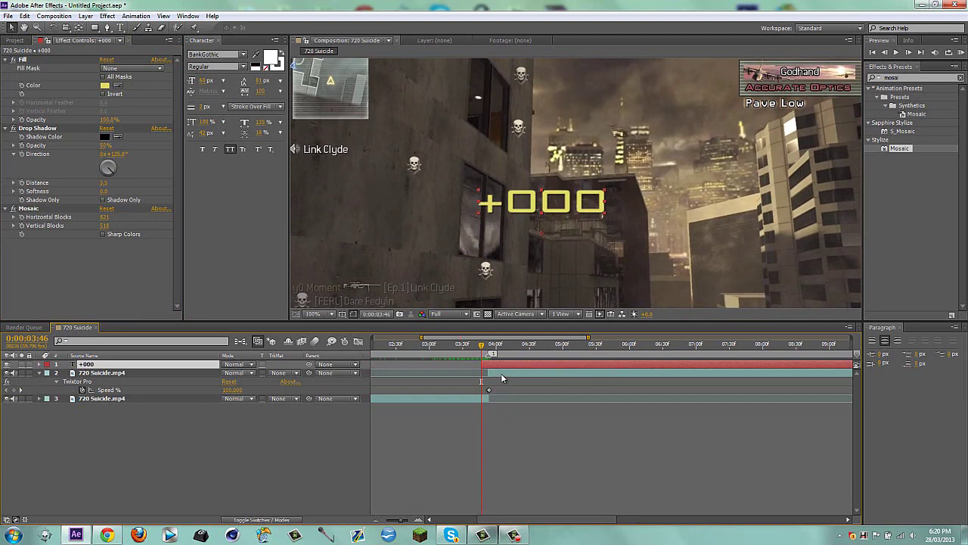
Step: At 0:00:03:47, move the +000 text over the gameplay's small +350 score
key("h")
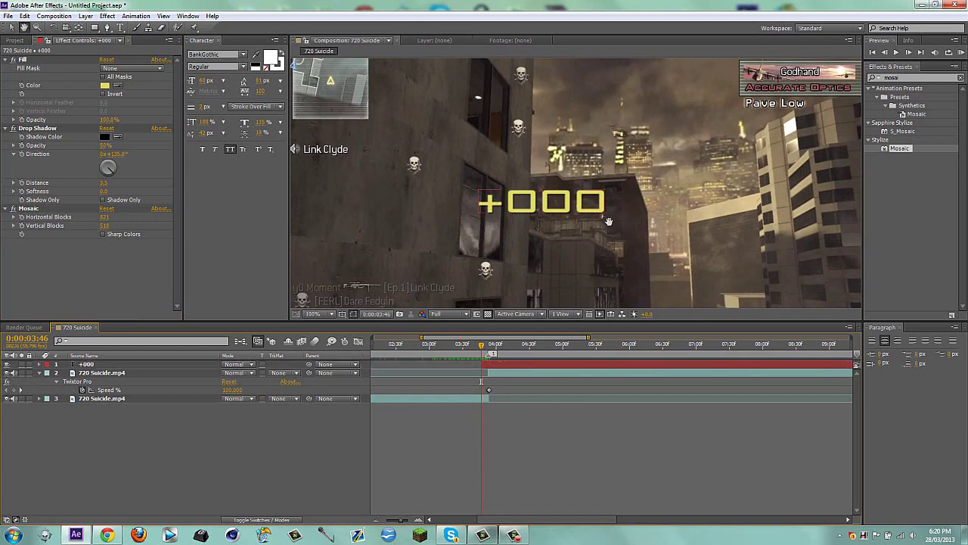
left_click_drag(605, 221, 482, 250)
key("v")
left_click(310, 417)
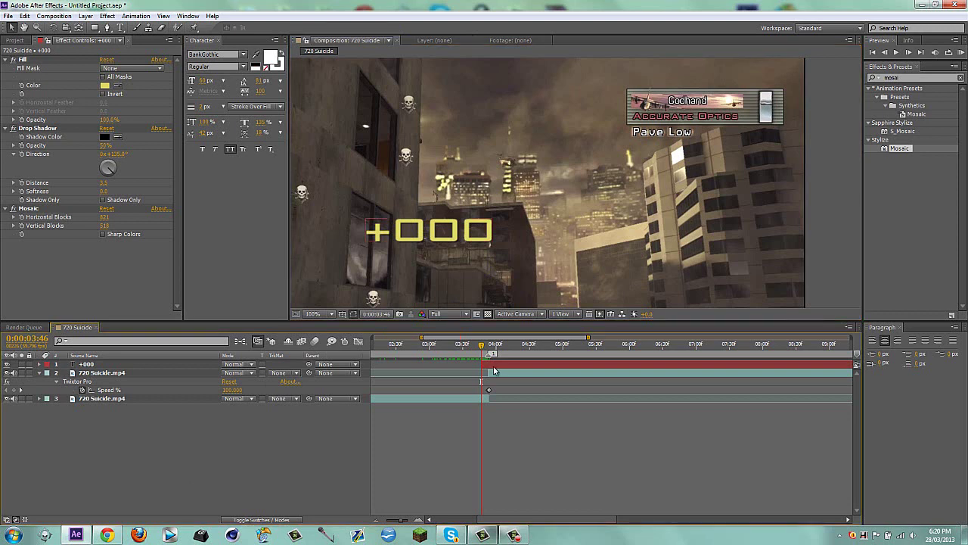
left_click(491, 367)
key("Page_Down")
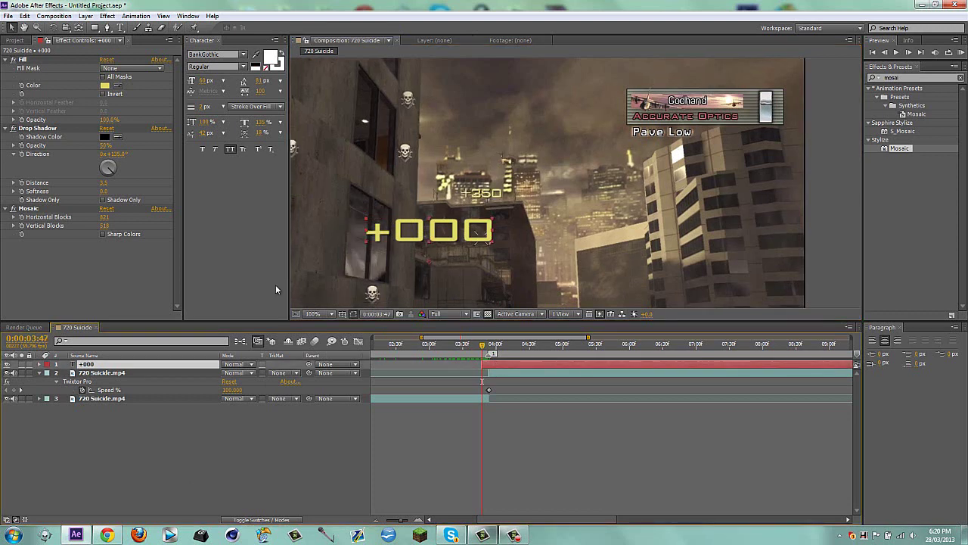
left_click_drag(432, 246, 485, 199)
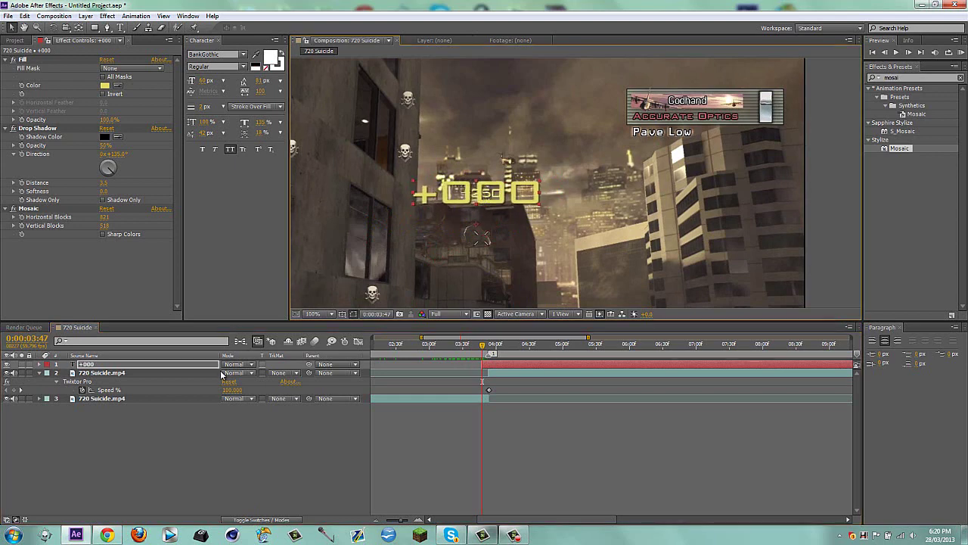
Step: Fit the +000 text to the small +350 score at 36% scale and position 639, 296, keyframing Position and Scale
key("s")
key("alt+shift+p")
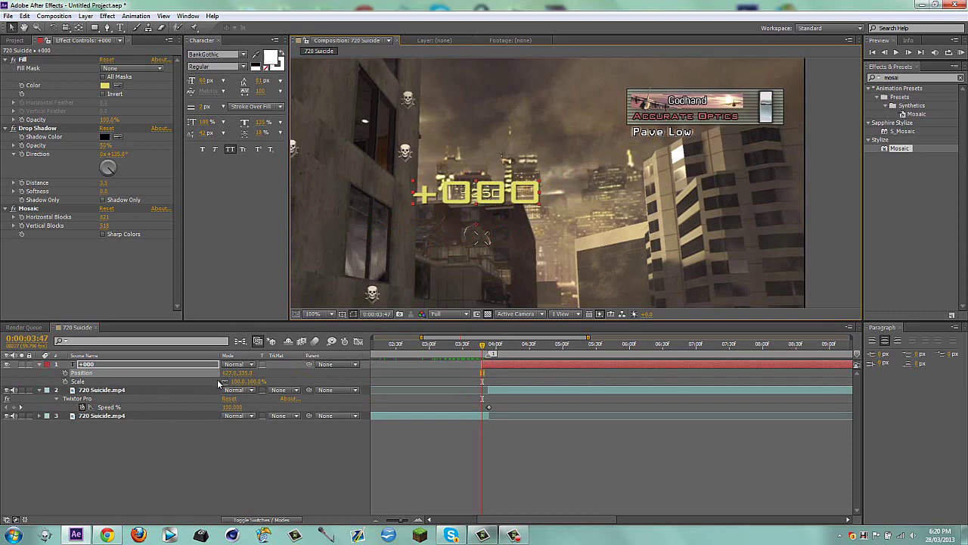
left_click_drag(253, 382, 213, 380)
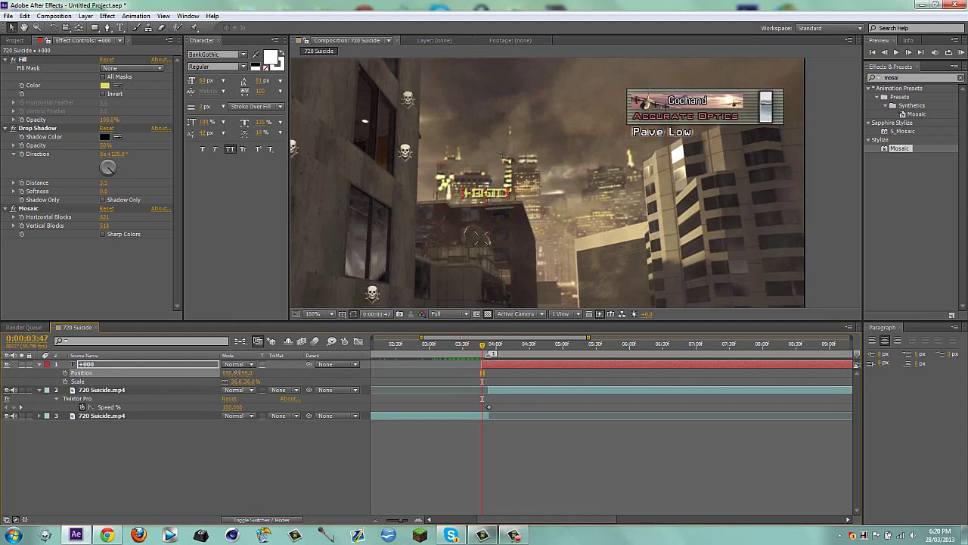
left_click_drag(236, 372, 231, 372)
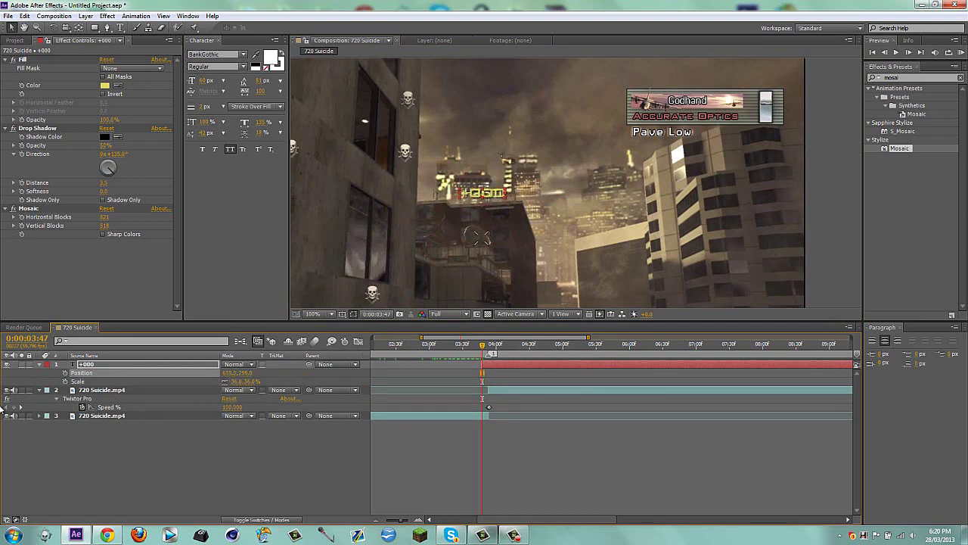
left_click(65, 381)
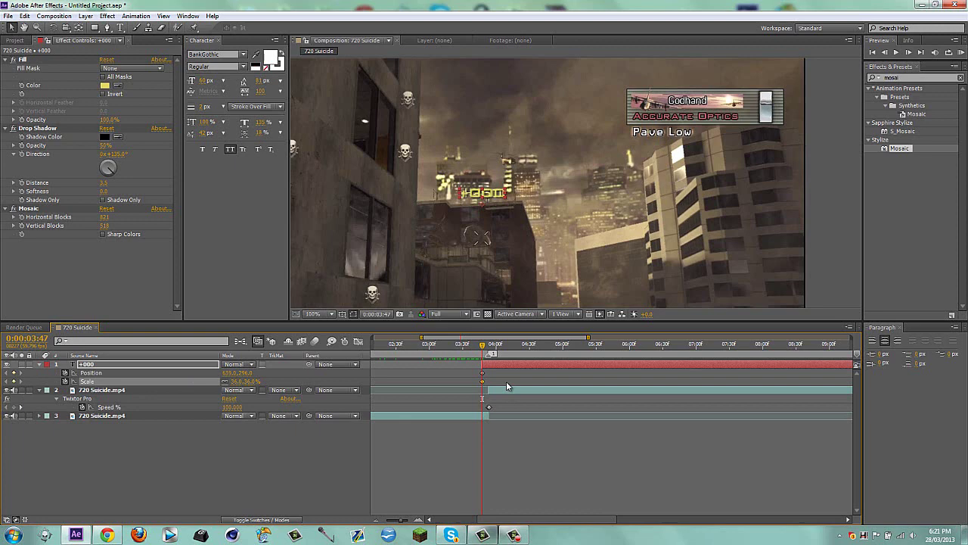
Step: At 0:00:04:47, enlarge and reposition the +000 text over the gameplay's +350 score, keyframing 433% scale and position 639, 544
key("shift+Page_Down")
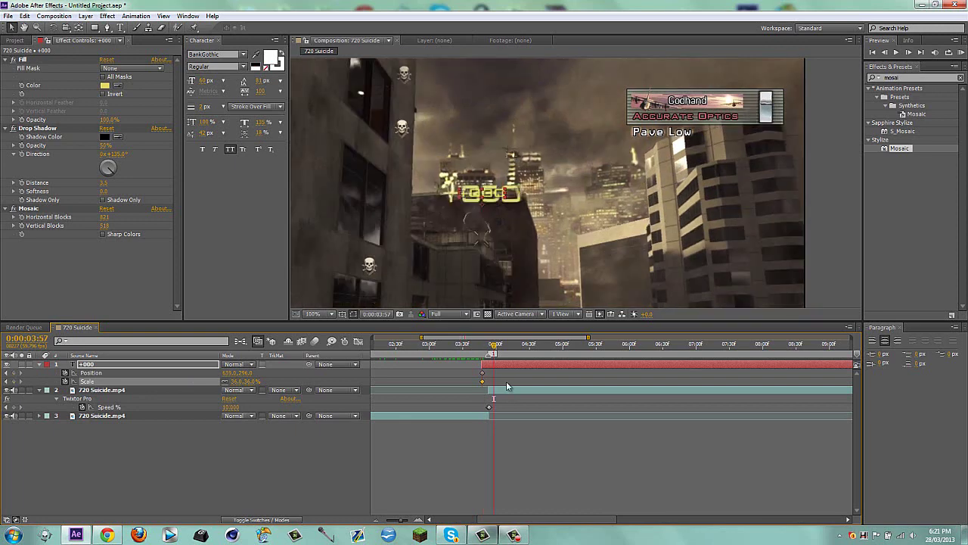
key("shift+Page_Down")
key("shift+Page_Down")
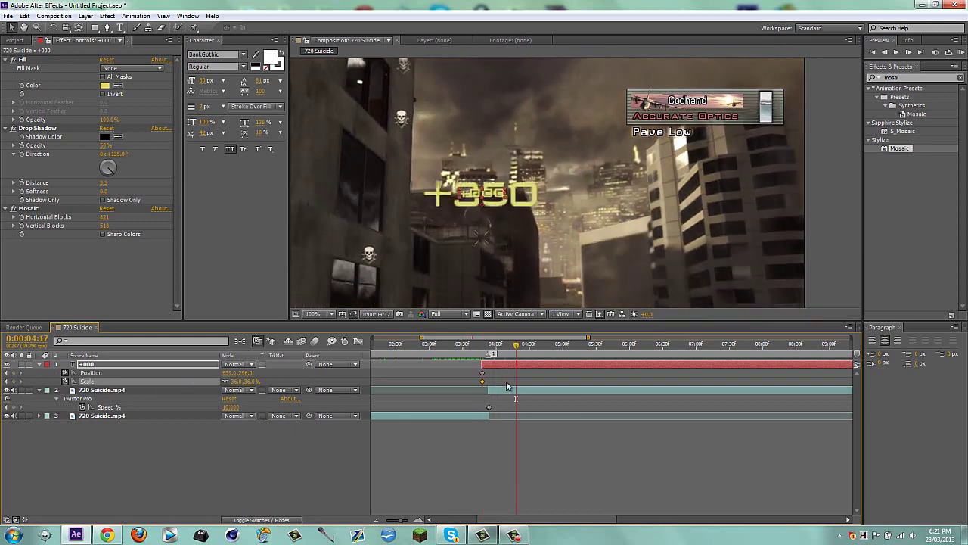
key("shift+Page_Down")
key("shift+Page_Down")
key("shift+Page_Down")
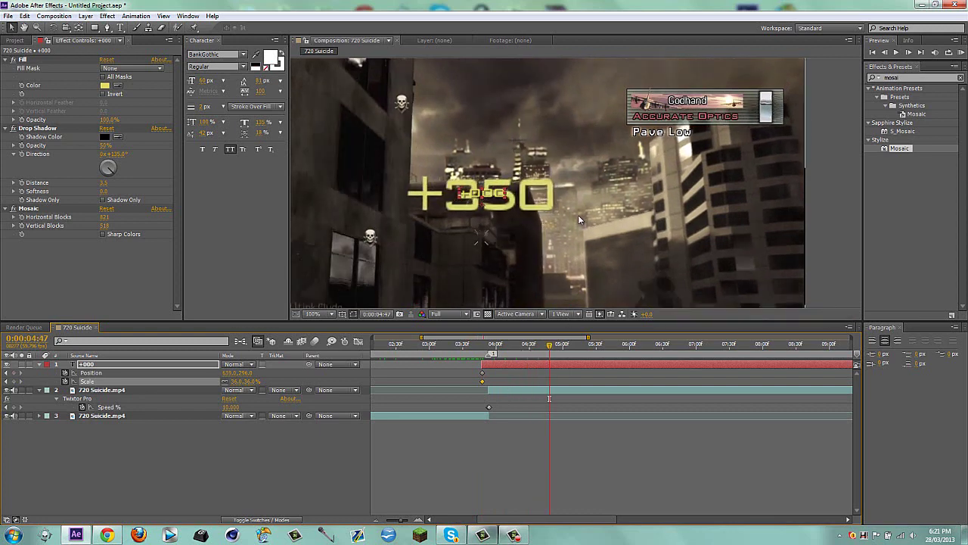
scroll(578, 219, "down", 1)
scroll(572, 232, "up", 1)
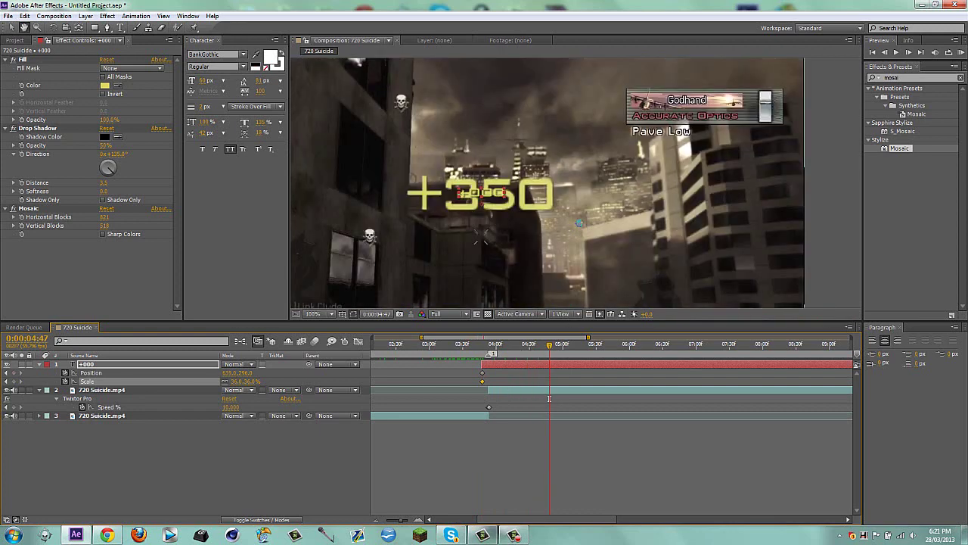
key("ctrl+z")
key("v")
left_click(257, 457)
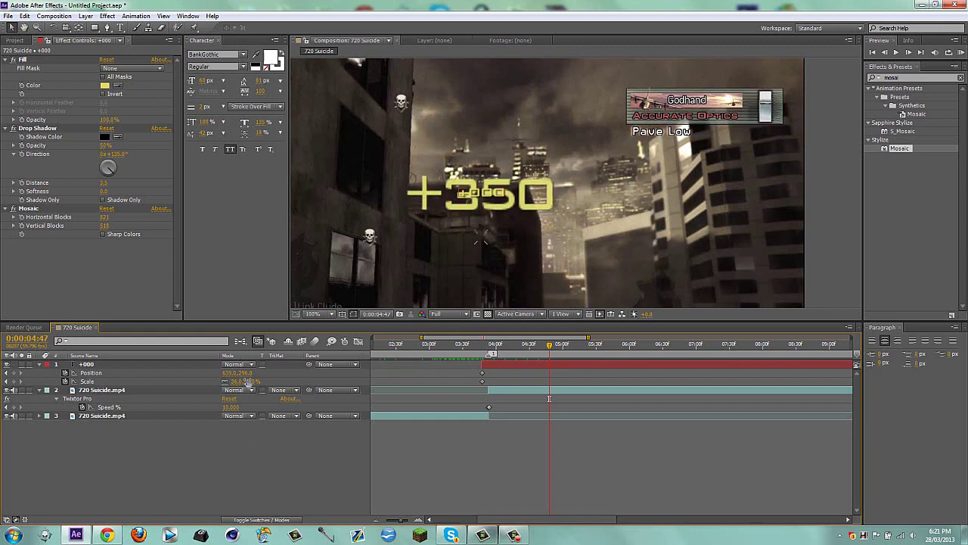
left_click_drag(243, 381, 416, 338)
scroll(549, 261, "down", 4)
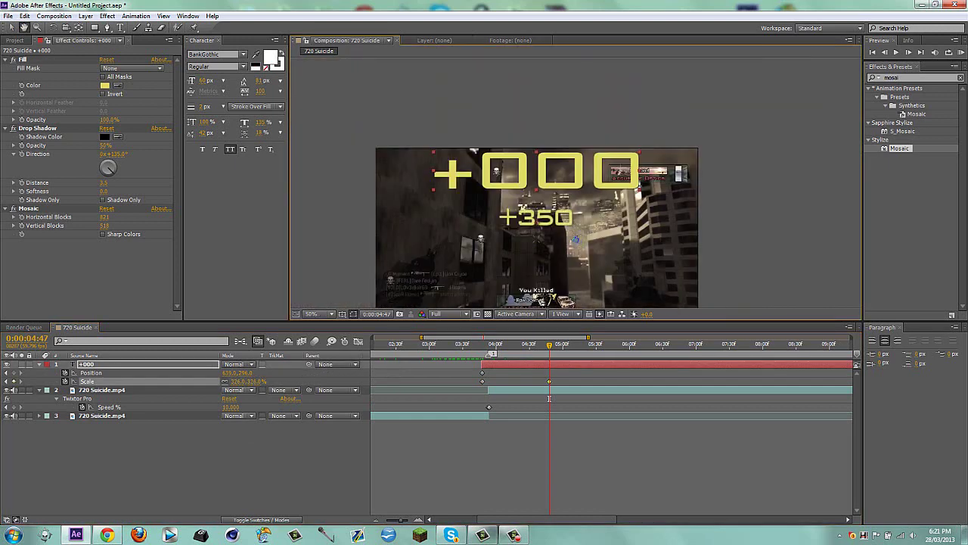
left_click_drag(257, 381, 314, 372)
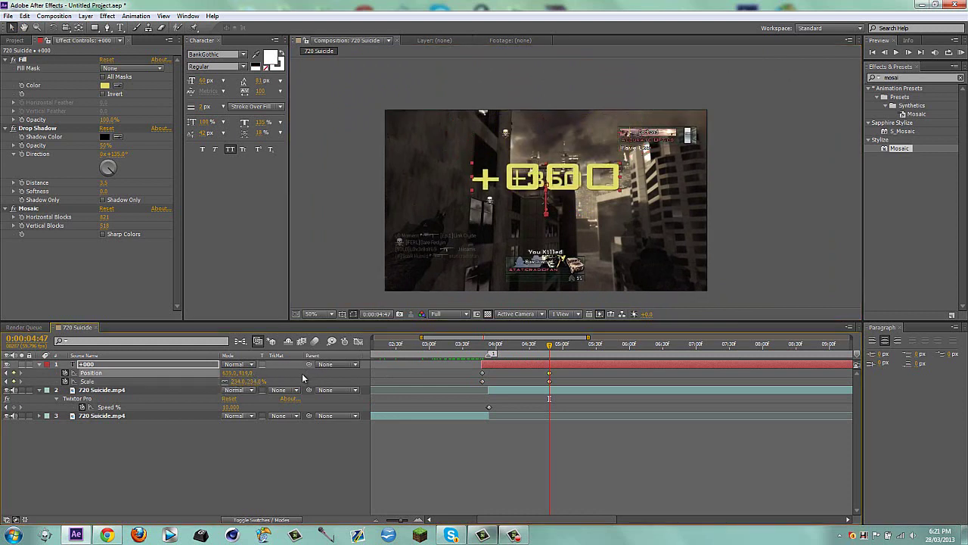
left_click_drag(259, 385, 320, 367)
left_click(323, 442)
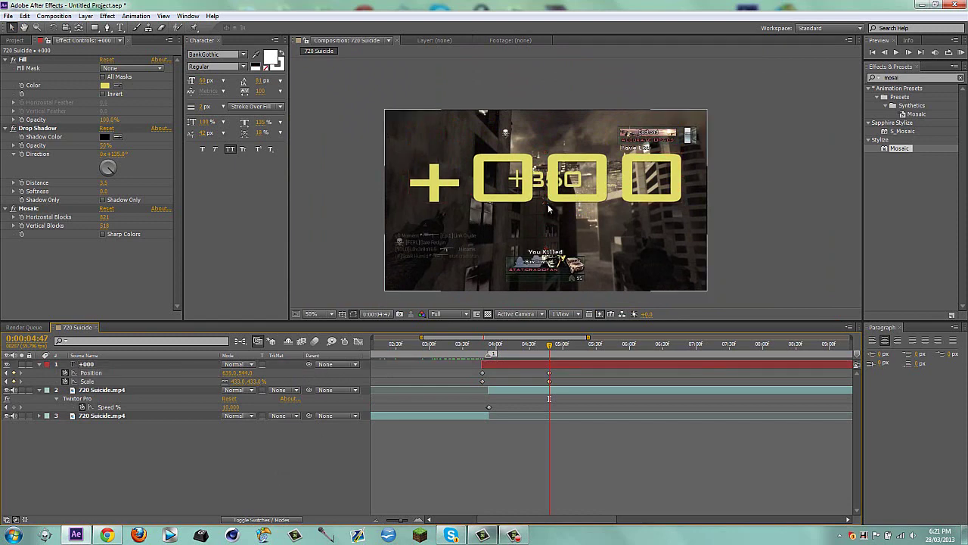
Step: Apply the Stylize Glow effect to the +000 text and collapse its Fill, Drop Shadow and Mosaic settings
left_click_drag(546, 346, 532, 327)
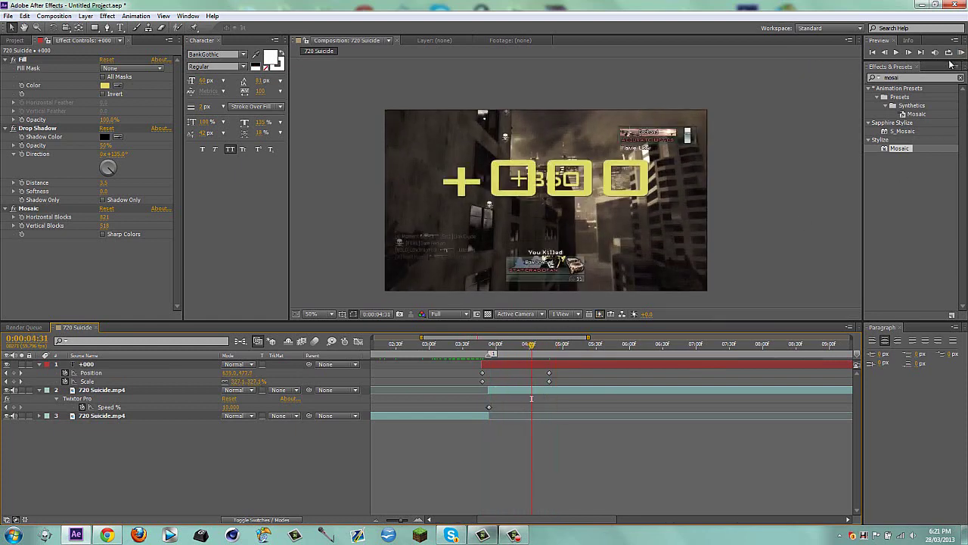
left_click(914, 79)
type("glow")
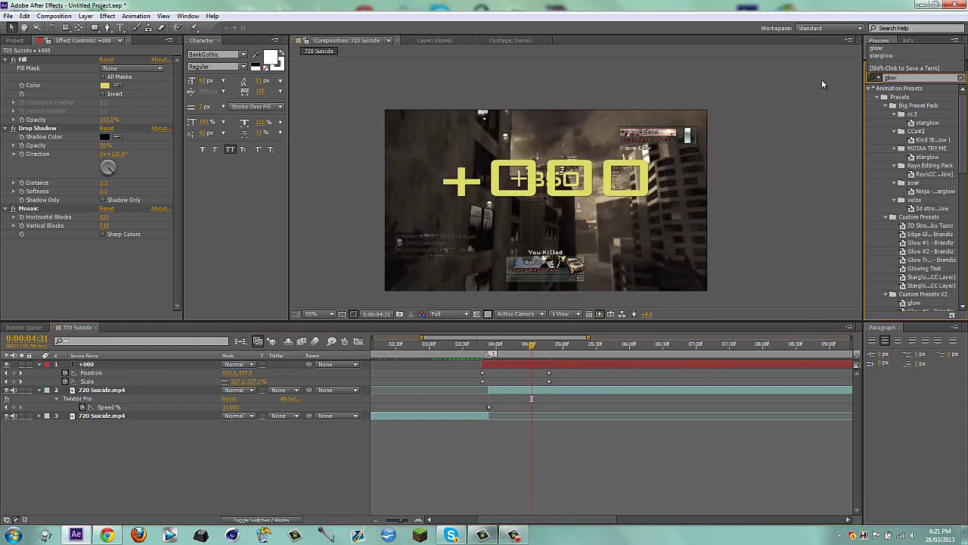
left_click(869, 89)
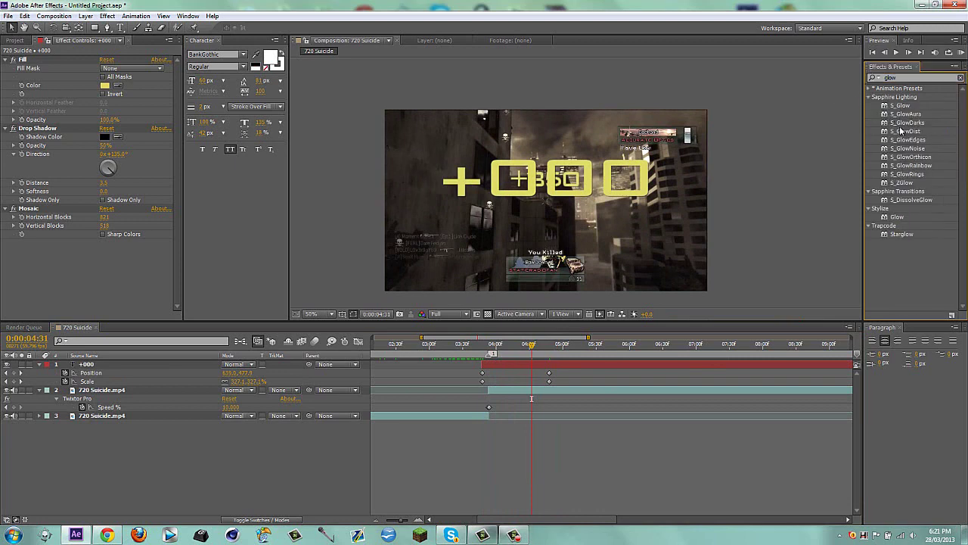
left_click_drag(904, 219, 569, 184)
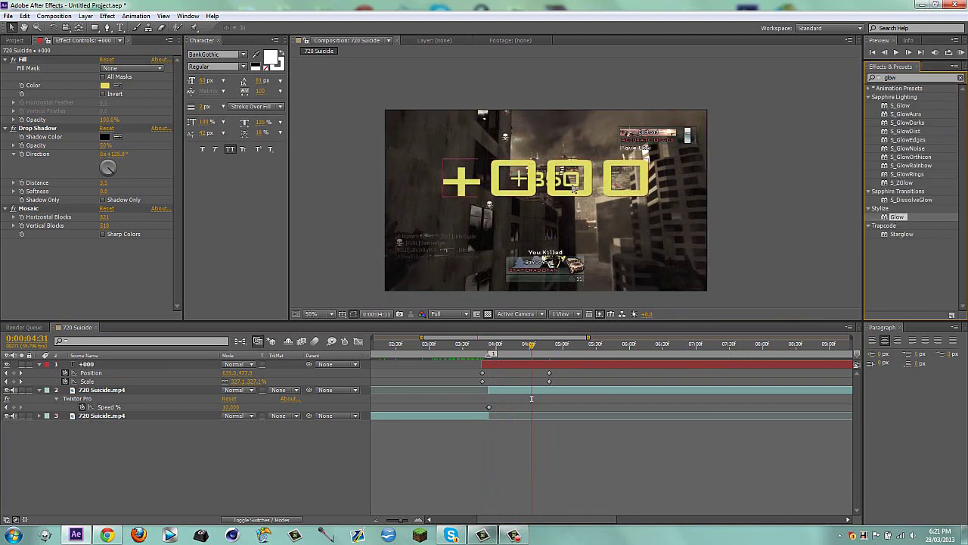
left_click(202, 461)
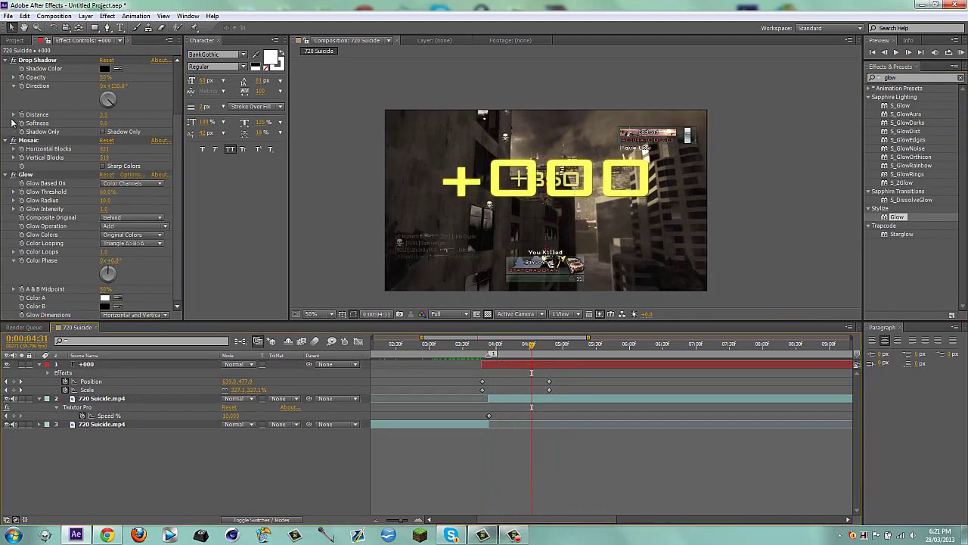
left_click(7, 60)
left_click(6, 60)
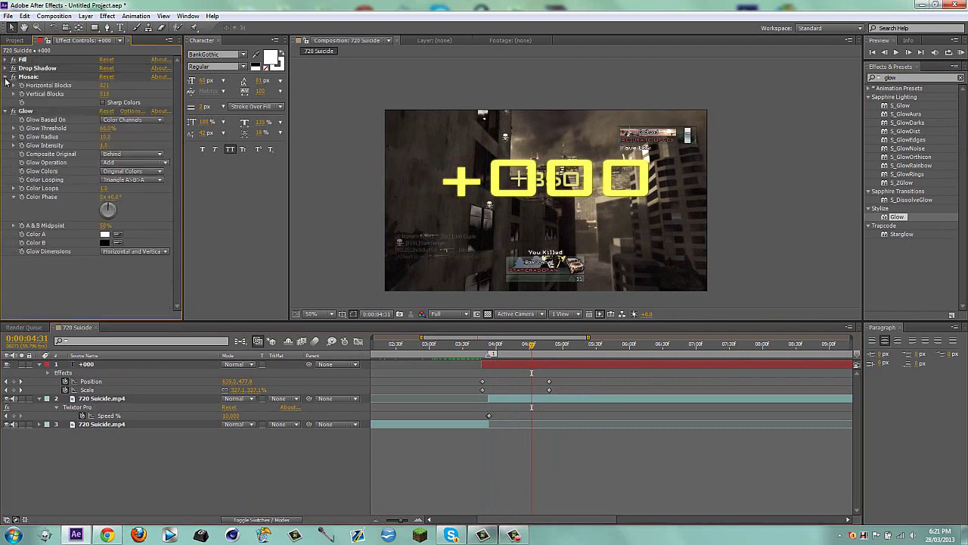
left_click(7, 77)
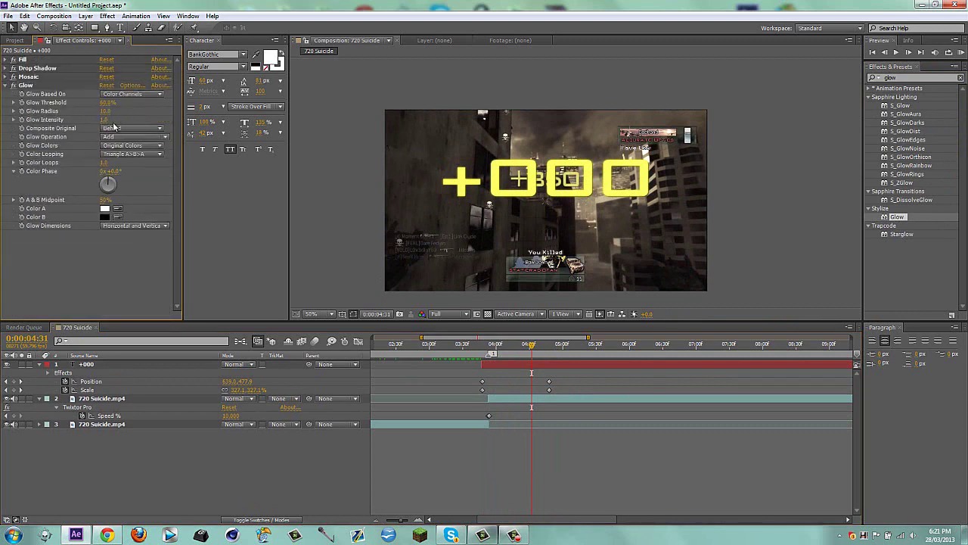
Step: Try a lower Glow Threshold on the +000 text
left_click_drag(105, 103, 70, 107)
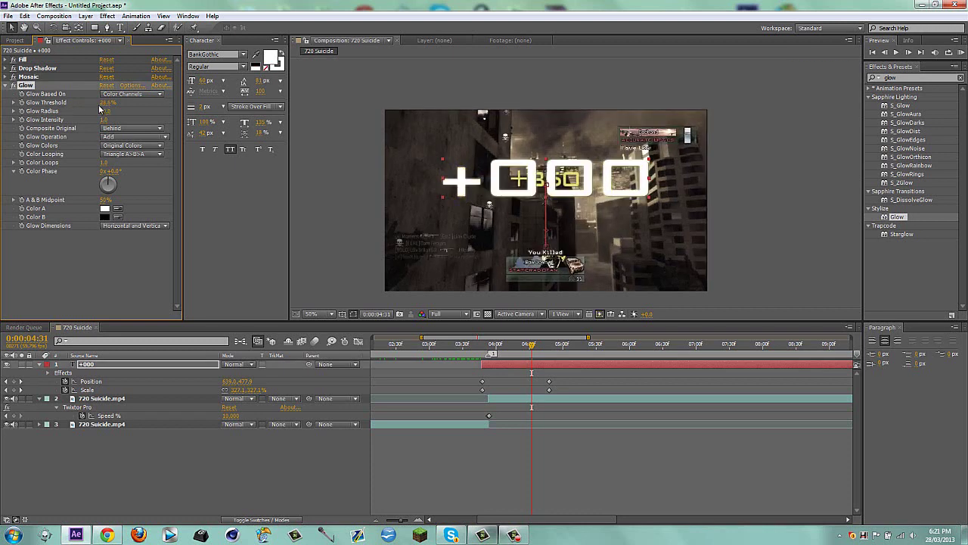
key("ctrl+z")
left_click(233, 503)
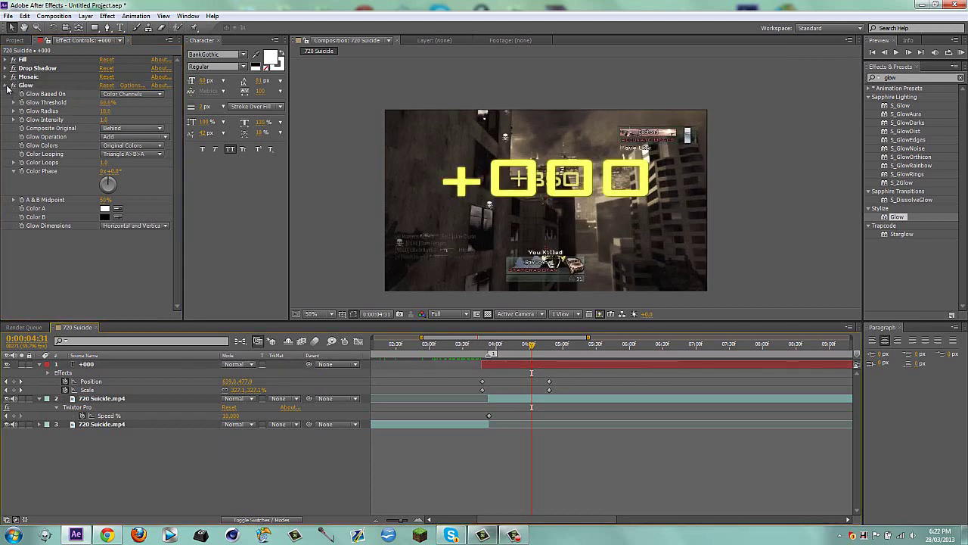
left_click(7, 86)
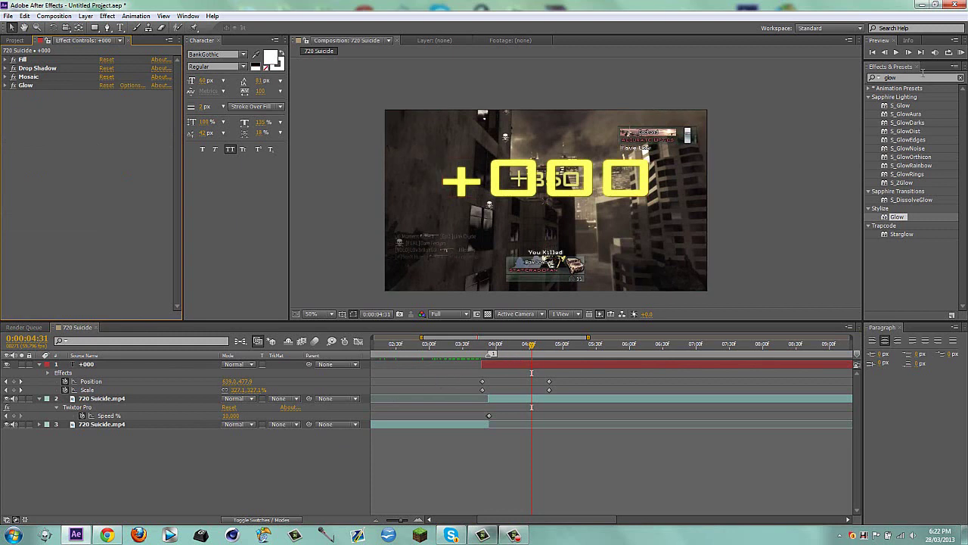
Step: Apply Fast Blur to the +000 text with a Blurriness of 3 and Repeat Edge Pixels enabled
left_click_drag(922, 77, 756, 88)
type("fa")
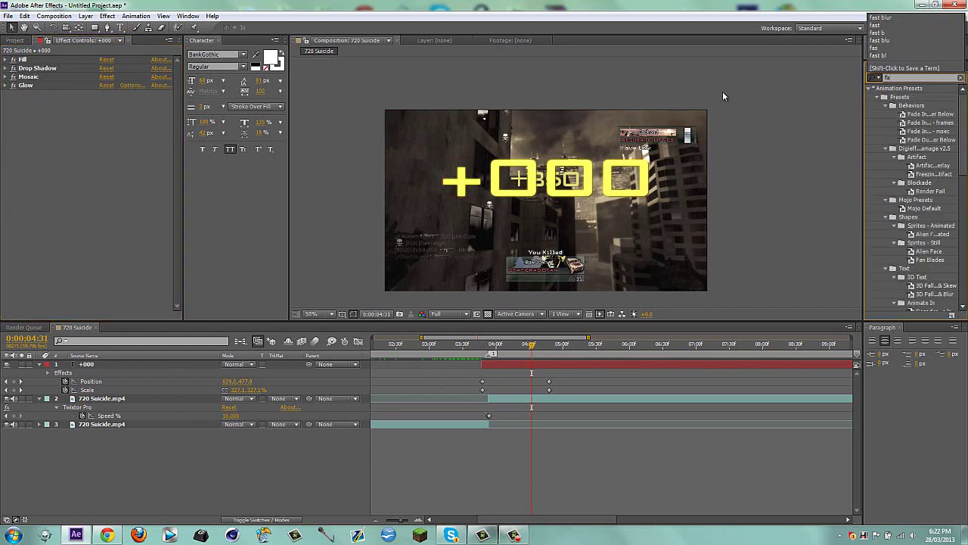
type("st blur")
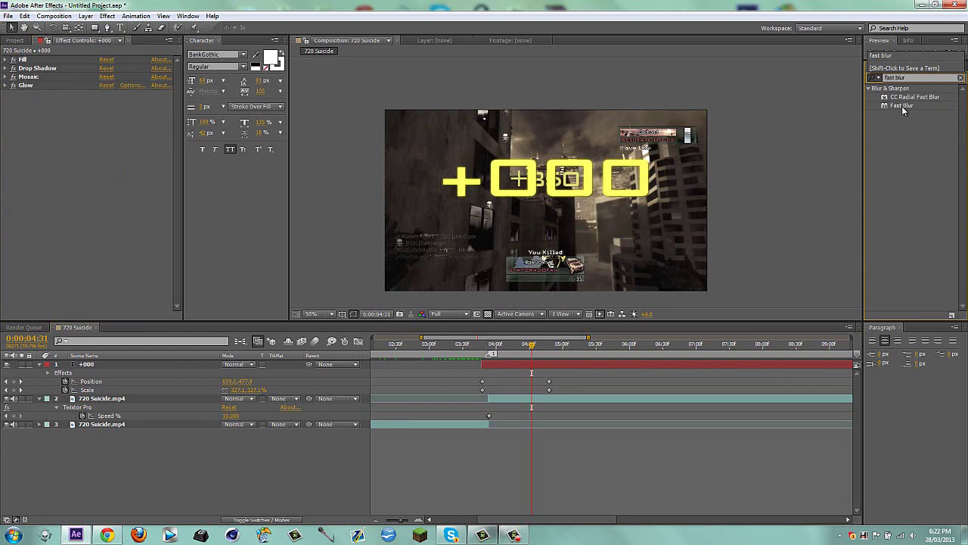
left_click_drag(902, 106, 117, 118)
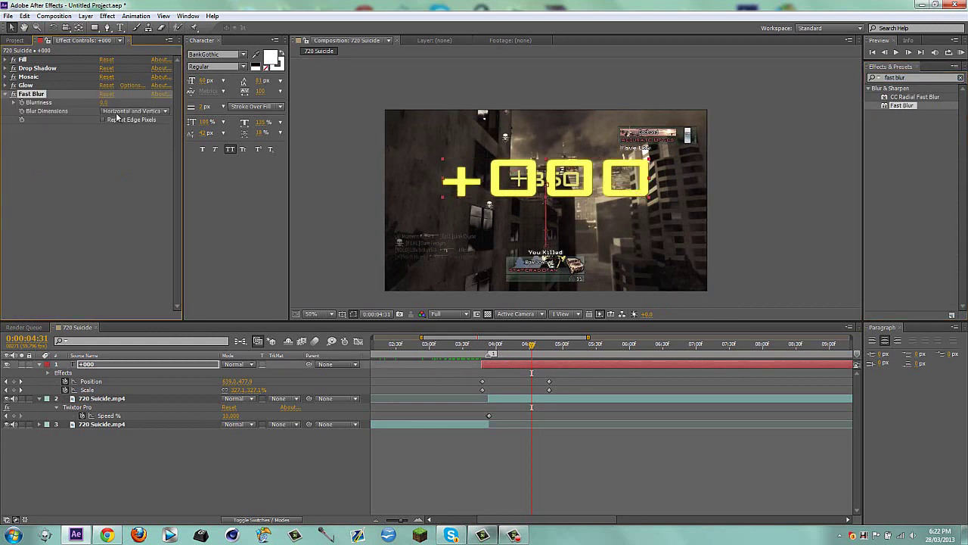
key("Return")
left_click(103, 119)
left_click(307, 444)
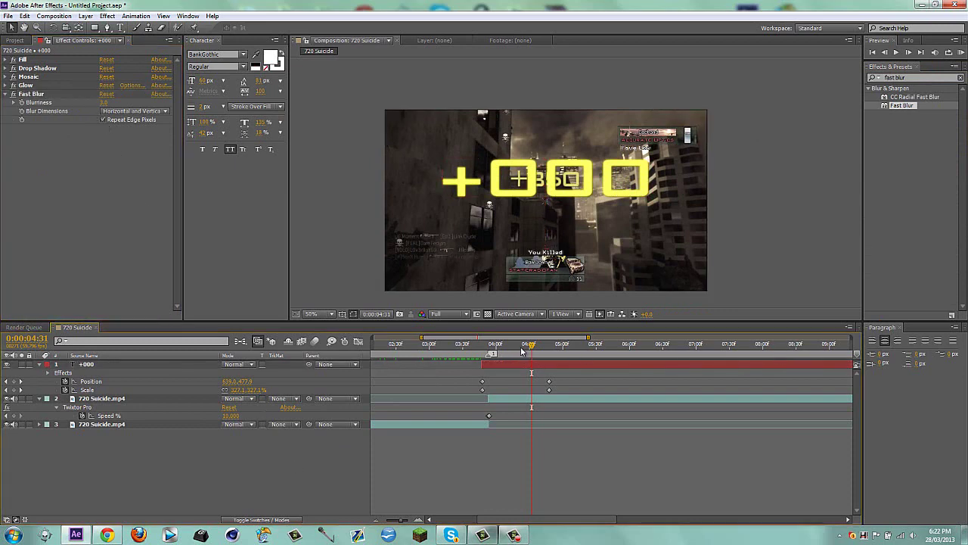
Step: Delete the 720 Suicide.mp4 layer that carries Twixtor Pro and extend the remaining footage layer's end over the rest of the timeline
left_click_drag(521, 349, 474, 344)
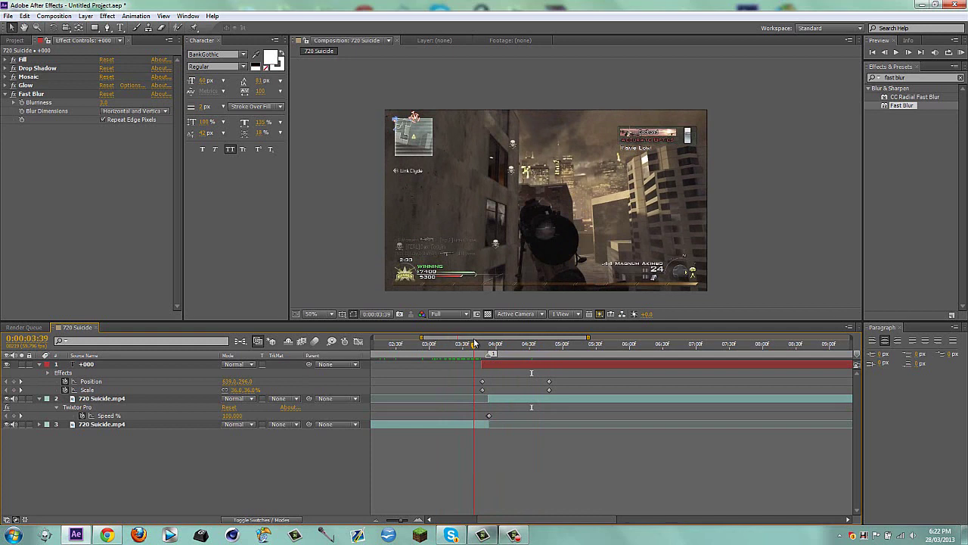
left_click(506, 401)
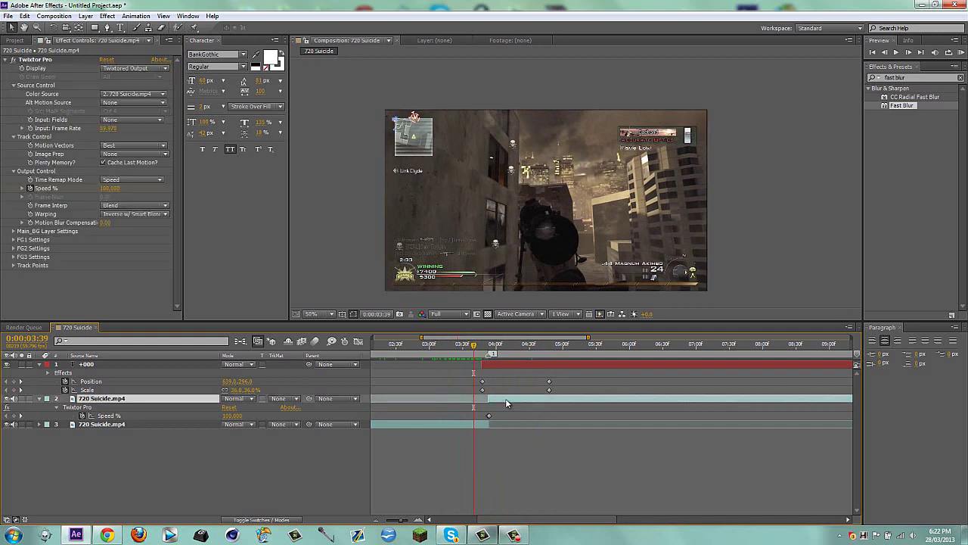
key("Delete")
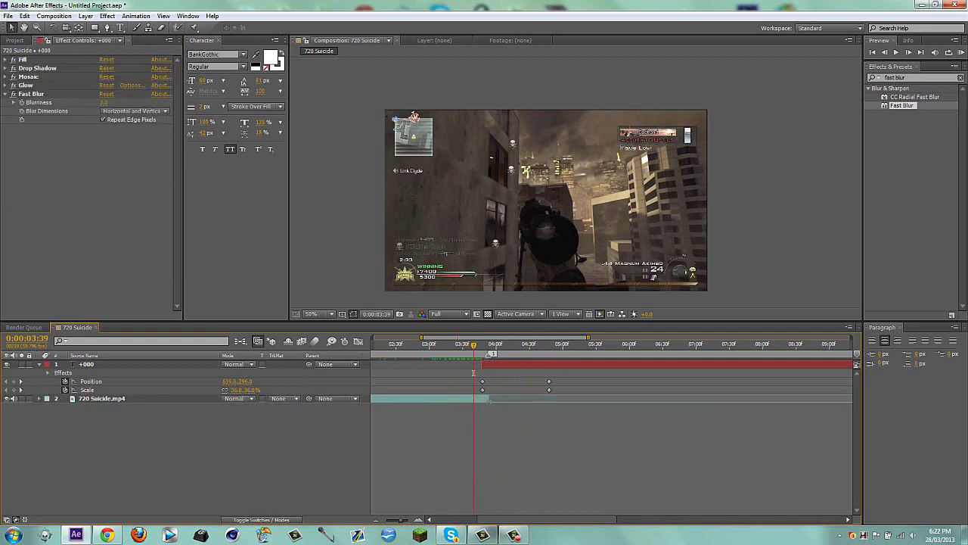
left_click_drag(490, 398, 497, 400)
left_click_drag(612, 397, 935, 398)
left_click_drag(717, 343, 430, 360)
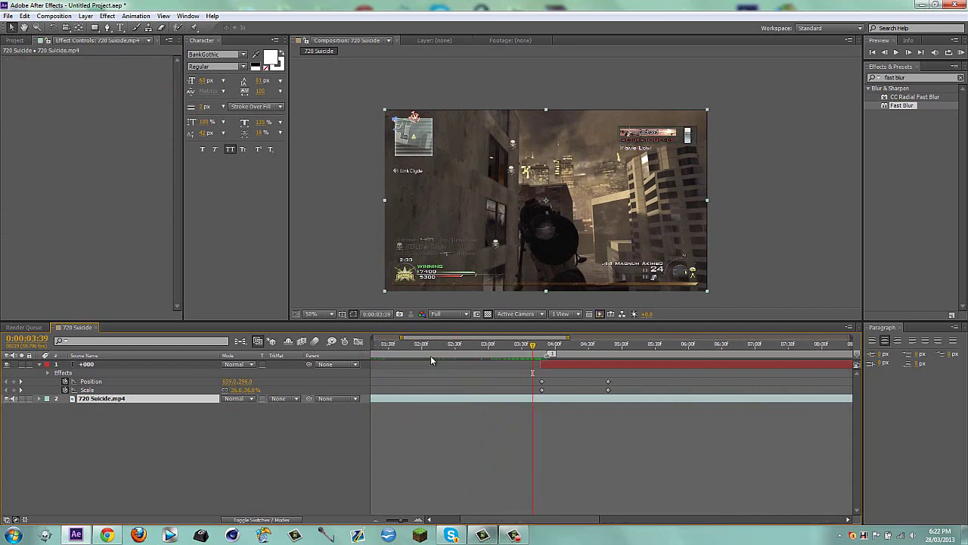
Step: Duplicate the 720 Suicide.mp4 layer and trim both copies at 0:00:03:39, so the upper one starts where the lower one ends
key("ctrl+d")
key("alt+bracketleft")
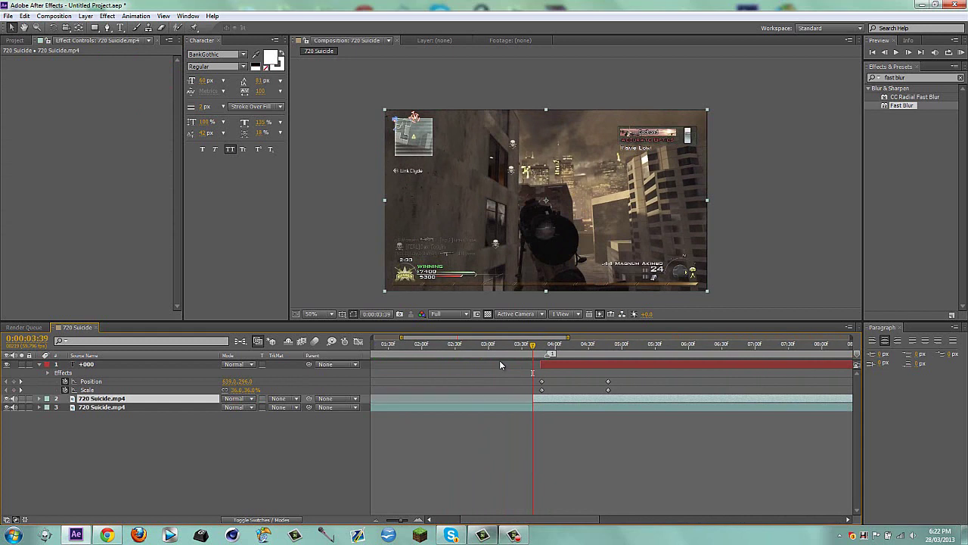
left_click(561, 407)
key("alt+bracketright")
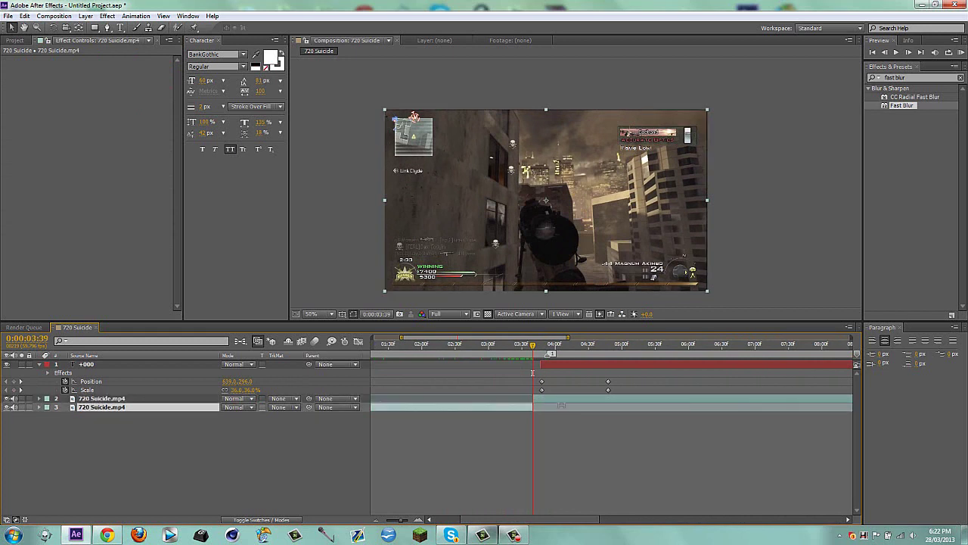
Step: Apply Twixtor Pro to the upper 720 Suicide.mp4 layer with contrast/edge enhancement as Image Prep and Inverse w/ Smart Blend as Warping
left_click(936, 77)
type("t")
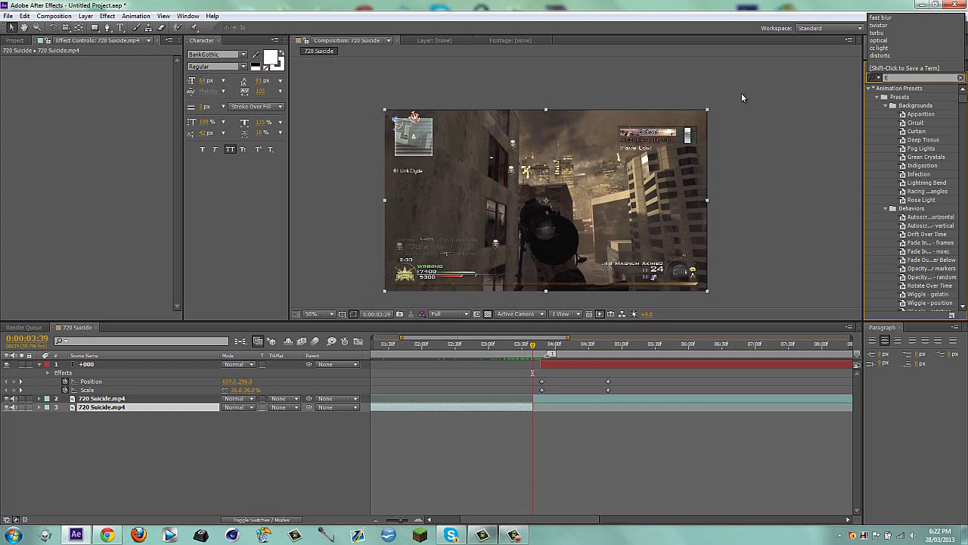
type("wixtor")
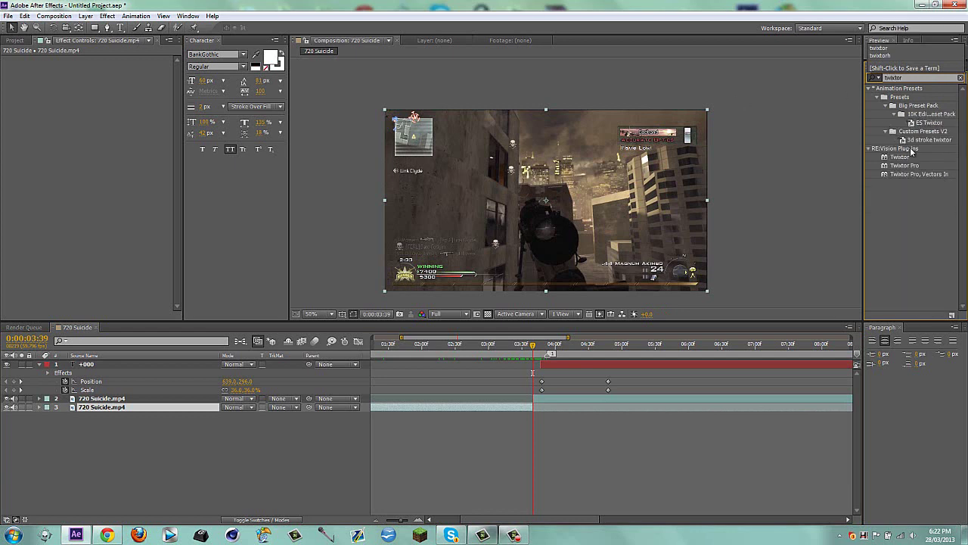
left_click_drag(906, 165, 551, 399)
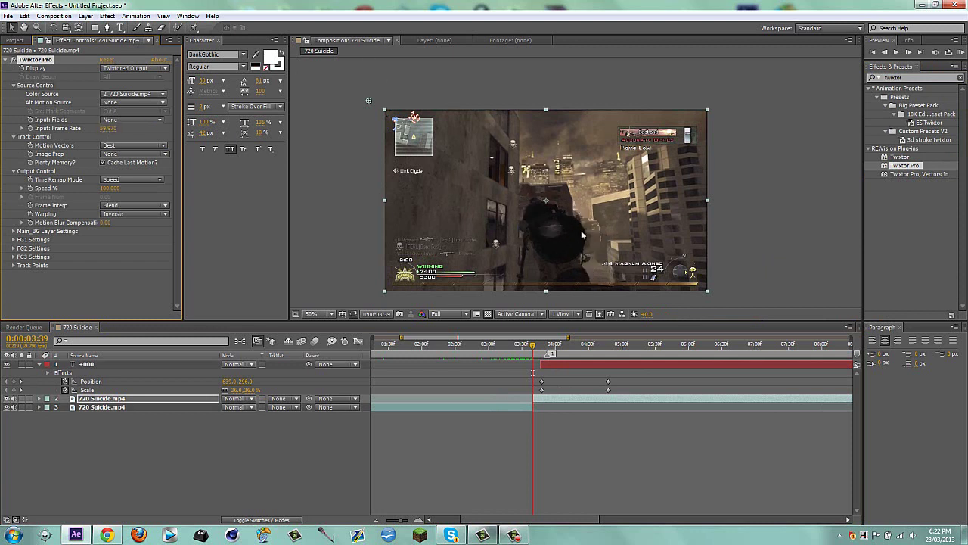
left_click(110, 155)
left_click(113, 177)
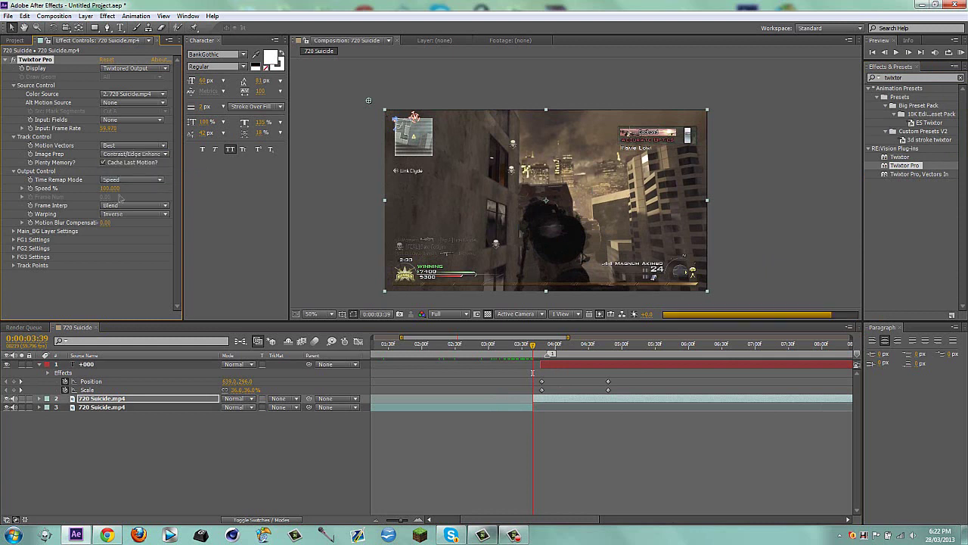
left_click(127, 214)
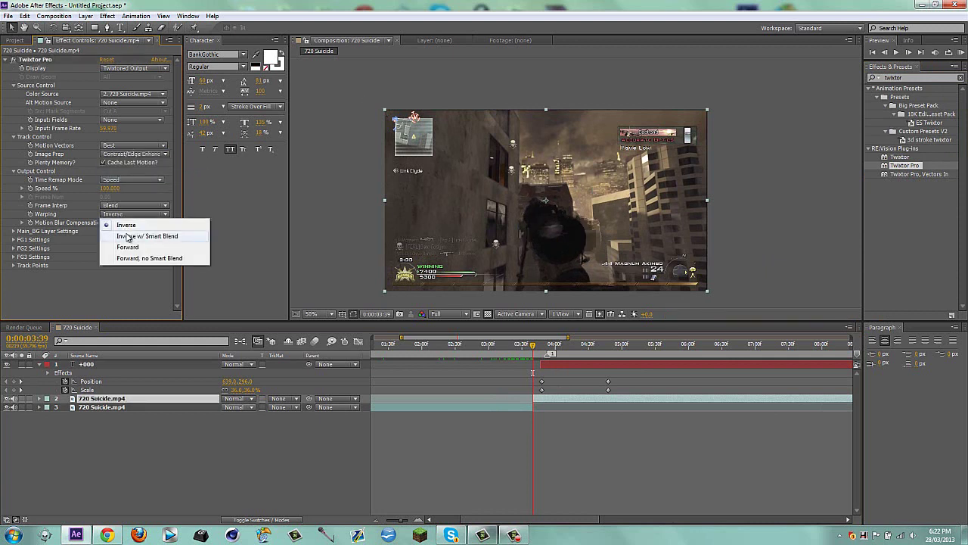
left_click(134, 234)
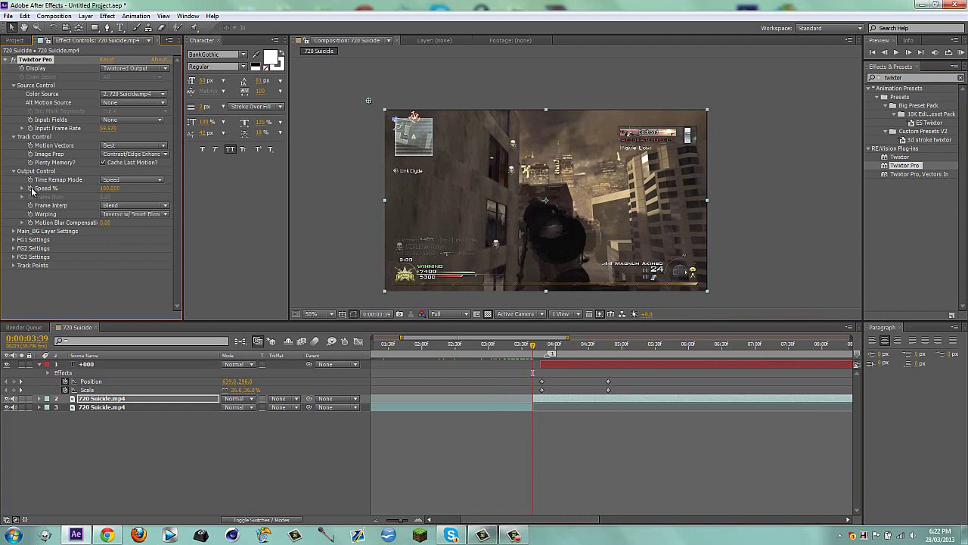
Step: Keyframe Twixtor Pro's Speed % on the upper 720 Suicide.mp4 layer, setting it to 1 at 0:00:03:40
key("Page_Down")
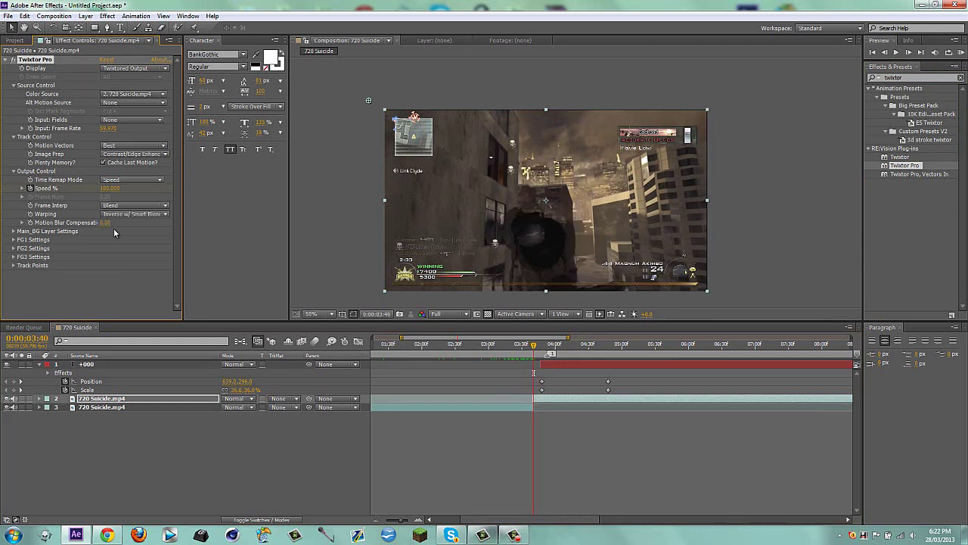
left_click(110, 188)
type("1")
key("Return")
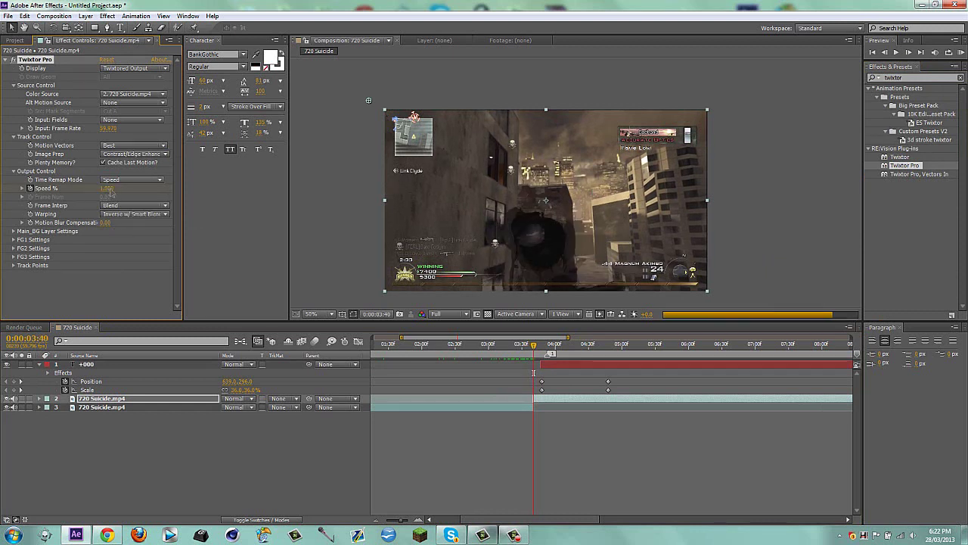
Step: At 0:00:04:47, reduce the +000 text's Scale to 237% and raise its Position to a Y value of 348
left_click(409, 423)
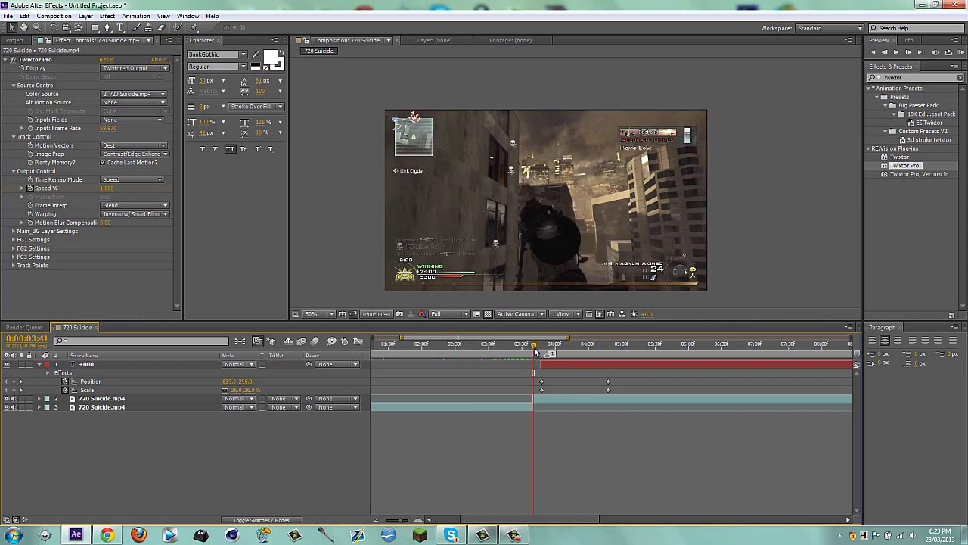
left_click_drag(536, 350, 607, 352)
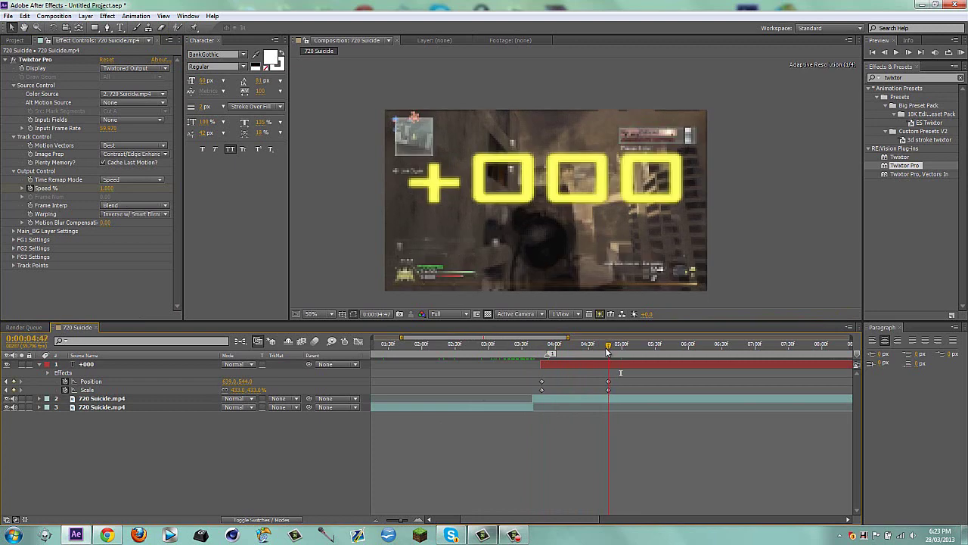
left_click_drag(251, 390, 166, 399)
left_click_drag(247, 382, 99, 382)
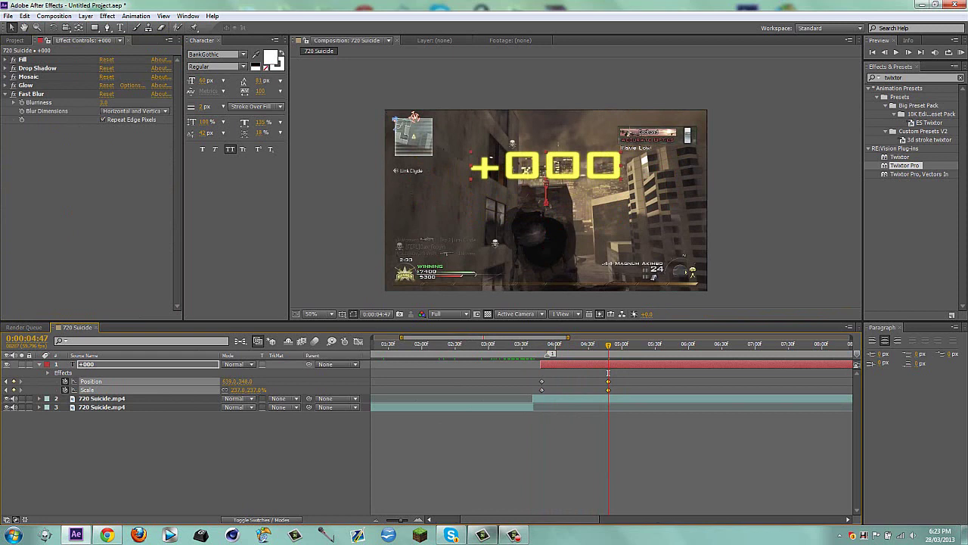
left_click(514, 535)
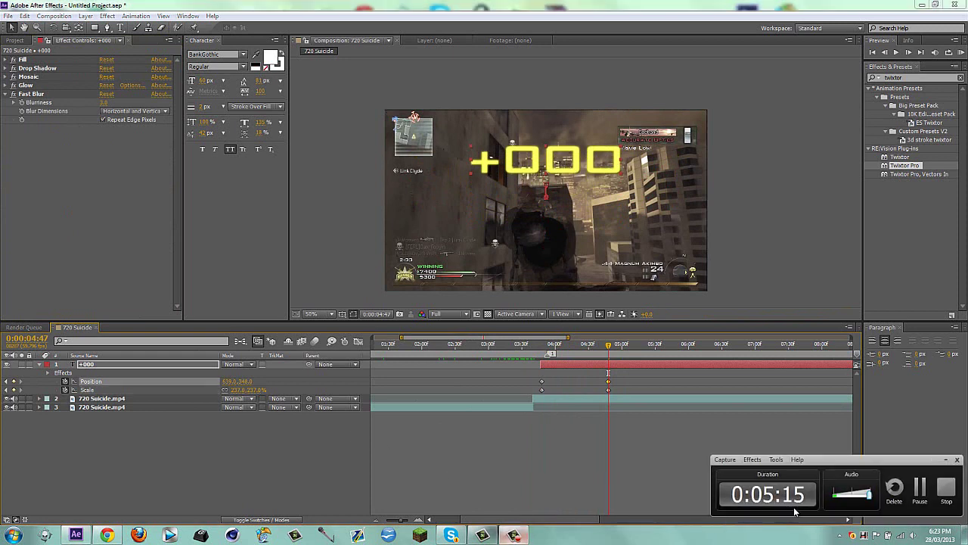
left_click(920, 489)
left_click(512, 446)
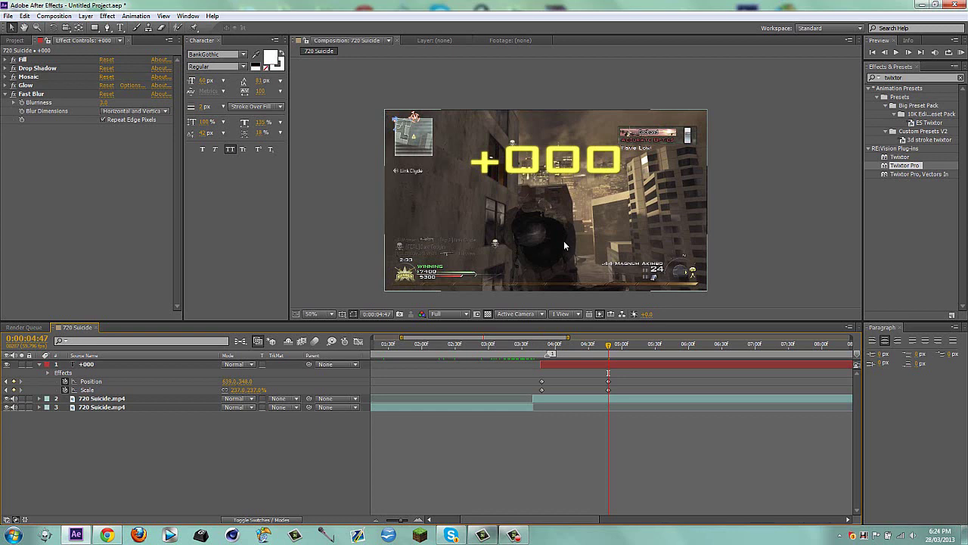
Step: Move the +000 text's second Position and Scale keyframes earlier to 0:00:04:26
left_click(624, 401)
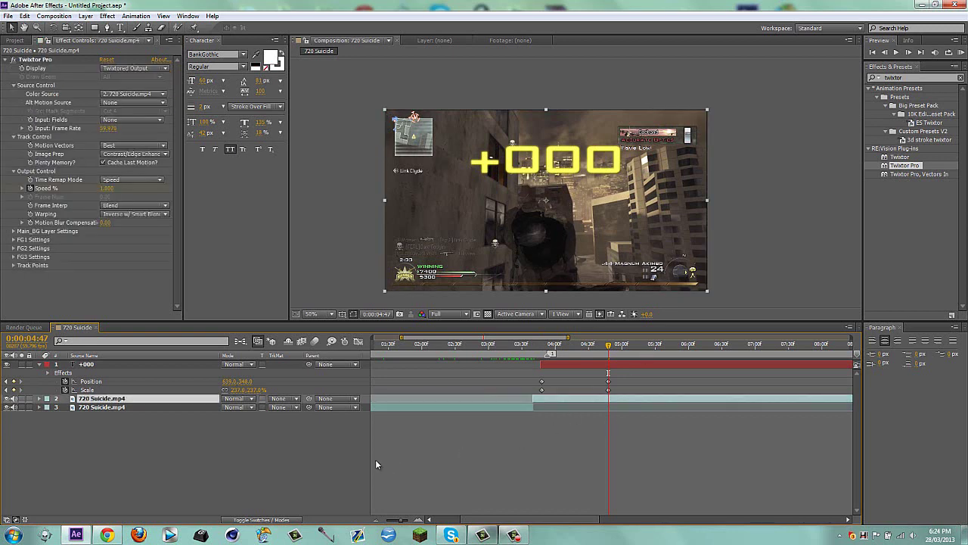
left_click(298, 470)
left_click(588, 365)
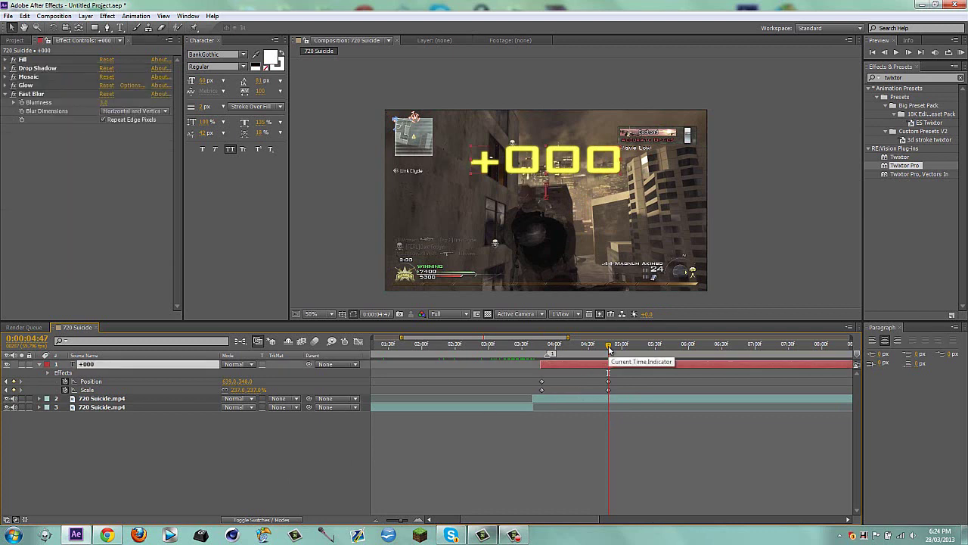
left_click_drag(608, 345, 585, 394)
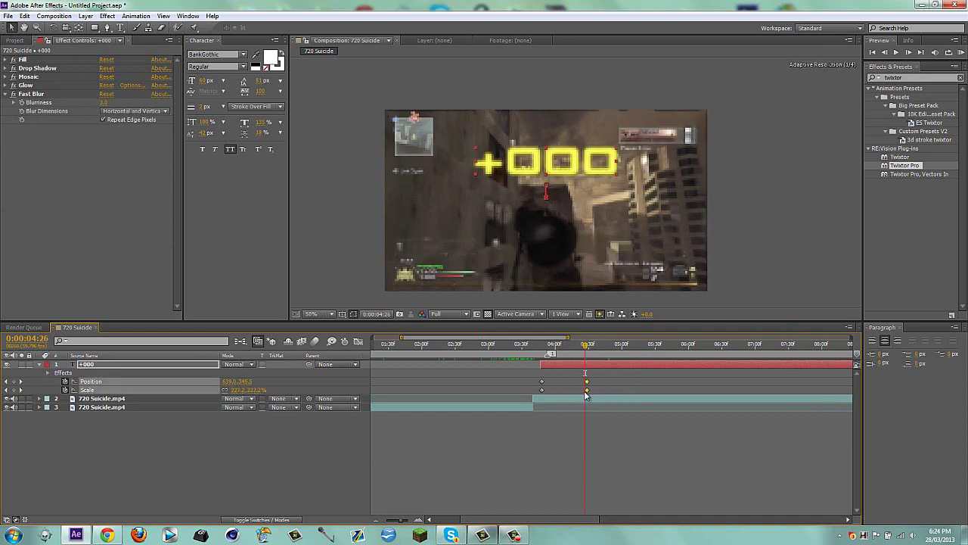
Step: Add a third Scale keyframe of 170% to the +000 text at 0:00:04:41
left_click(601, 352)
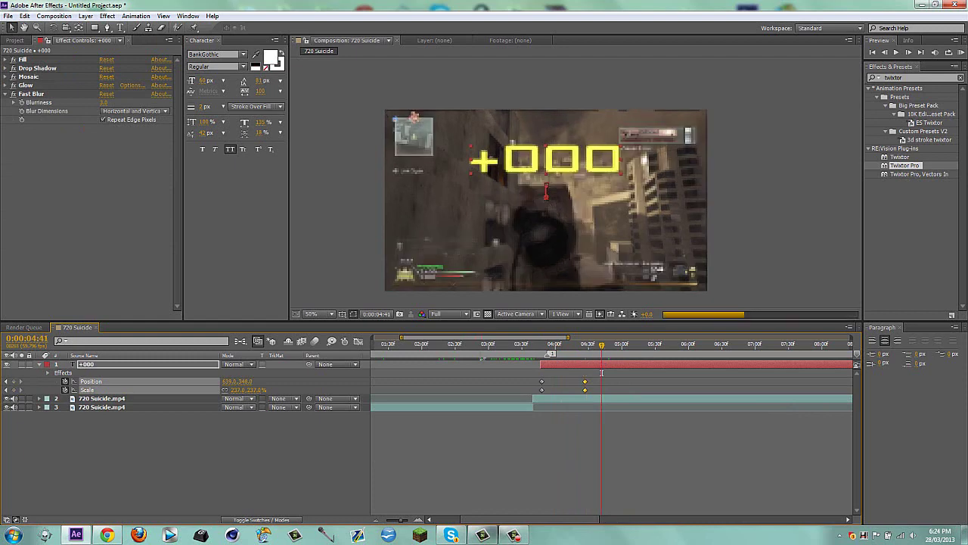
left_click_drag(240, 389, 221, 394)
left_click(265, 486)
Step: Apply Easy Ease to all of the +000 text's Position and Scale keyframes and scrub through the animation
left_click_drag(536, 351, 607, 394)
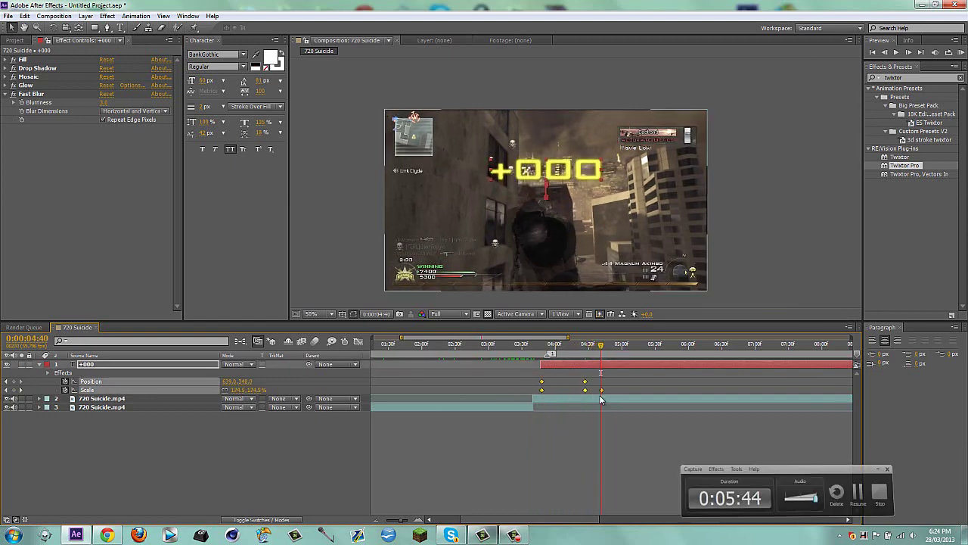
right_click(603, 393)
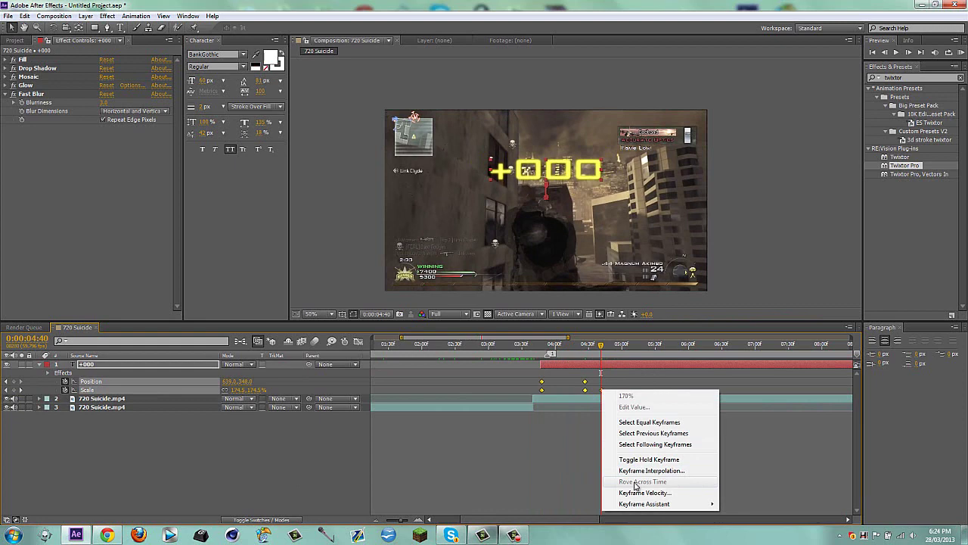
mouse_move(639, 504)
left_click(762, 438)
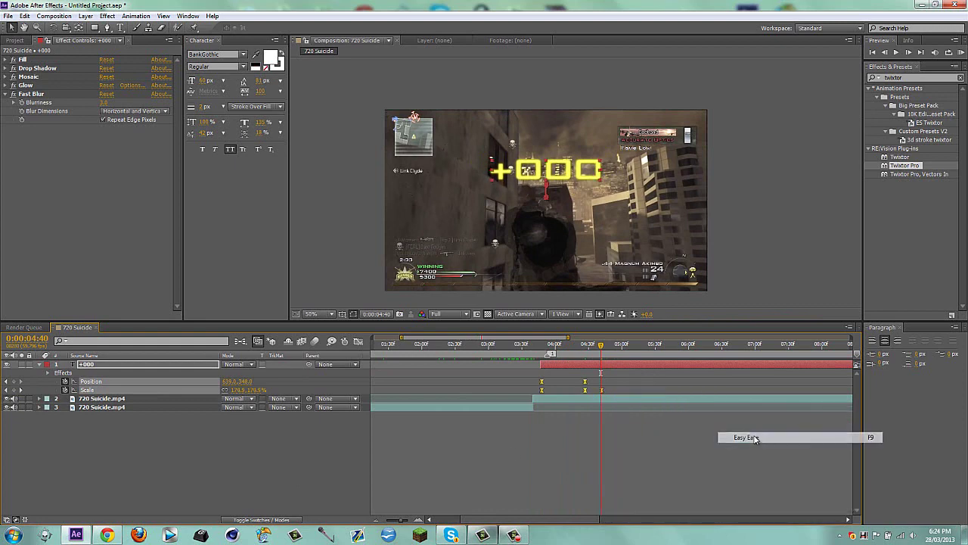
left_click(313, 442)
left_click(514, 535)
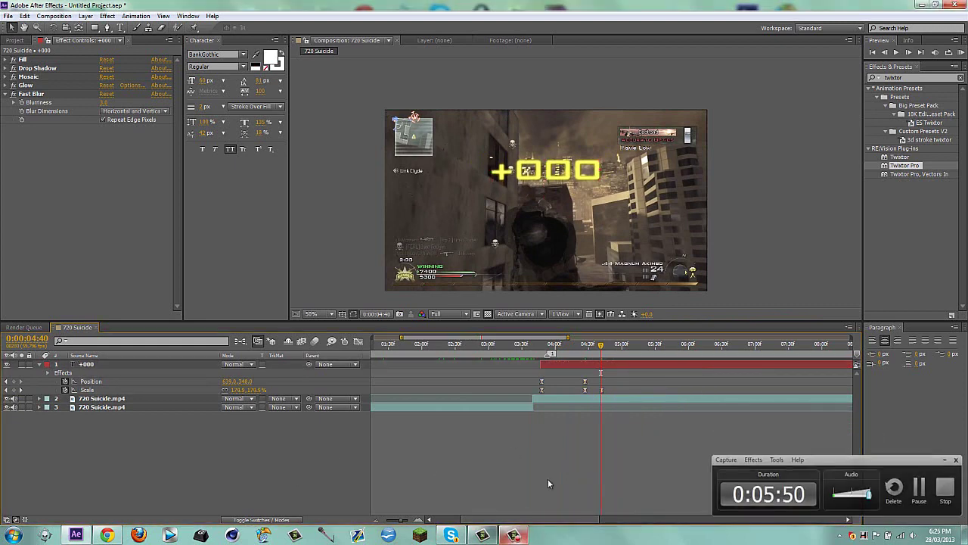
left_click(552, 346)
left_click_drag(552, 349, 597, 353)
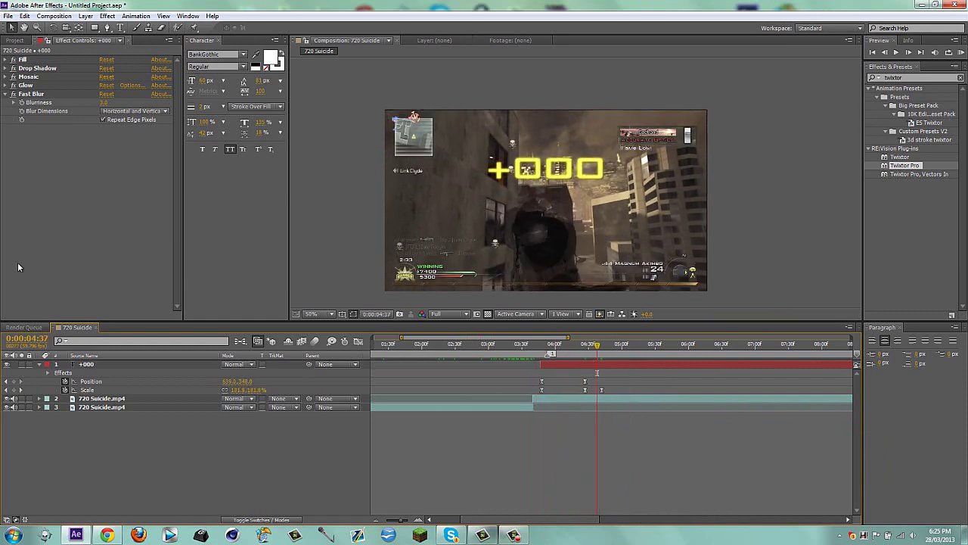
Step: Create a new composition from 720 Suicide.mp4 and trim it to a work area starting at 0:00:12:19
left_click(21, 40)
left_click_drag(37, 140, 32, 314)
left_click_drag(400, 350, 656, 353)
right_click(679, 354)
left_click(714, 382)
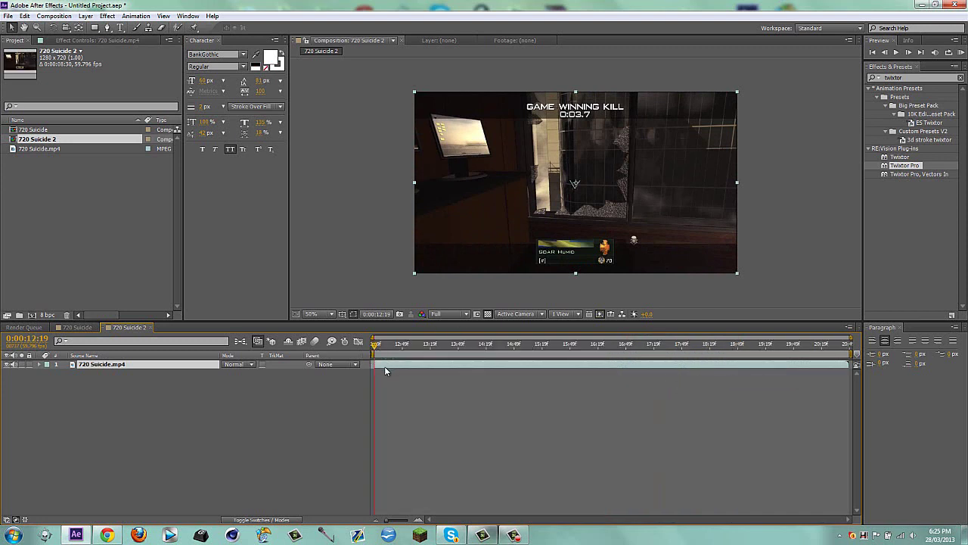
Step: Duplicate the 720 Suicide.mp4 layer and draw a thin rectangular mask on the upper copy directly above the GAME WINNING KILL title
key("ctrl+d")
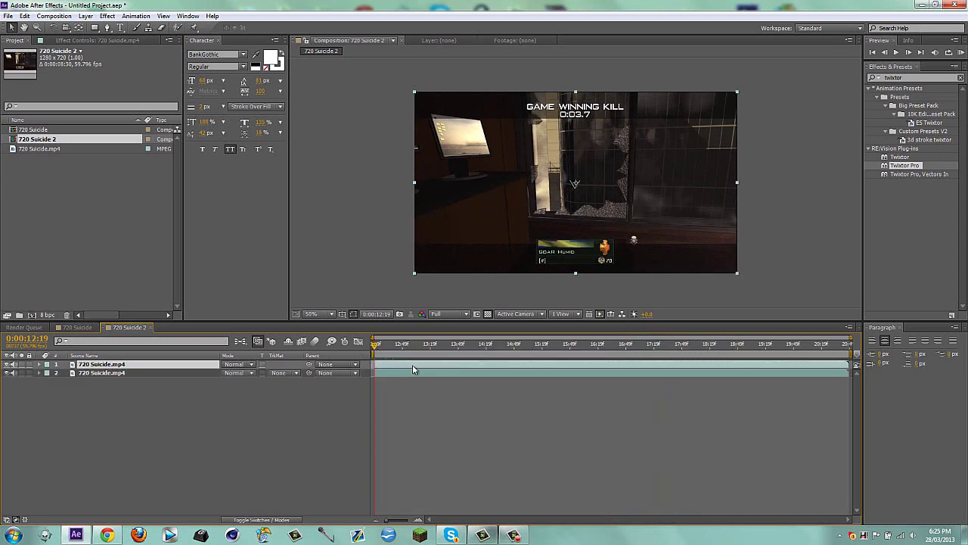
left_click(101, 27)
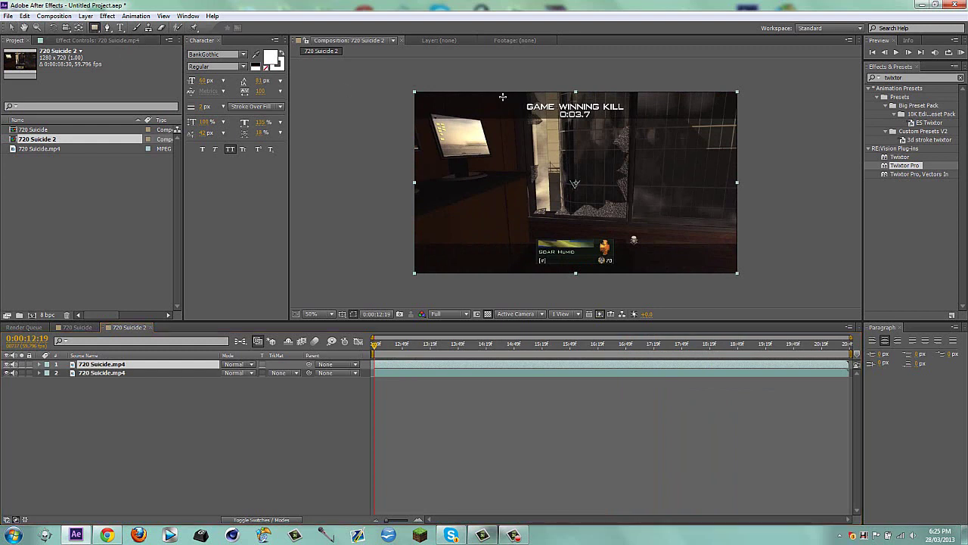
scroll(559, 151, "up", 1)
key("space")
left_click_drag(572, 72, 578, 218)
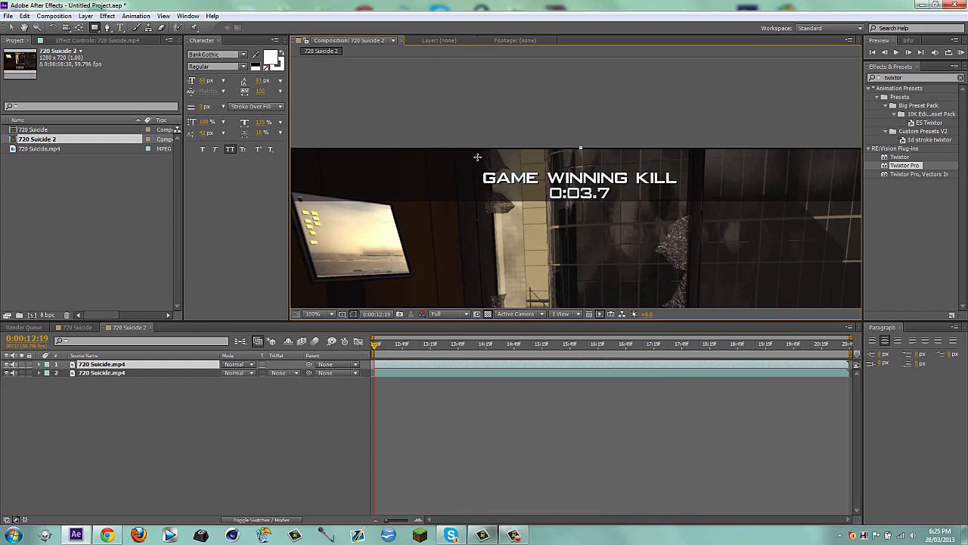
left_click_drag(474, 154, 679, 170)
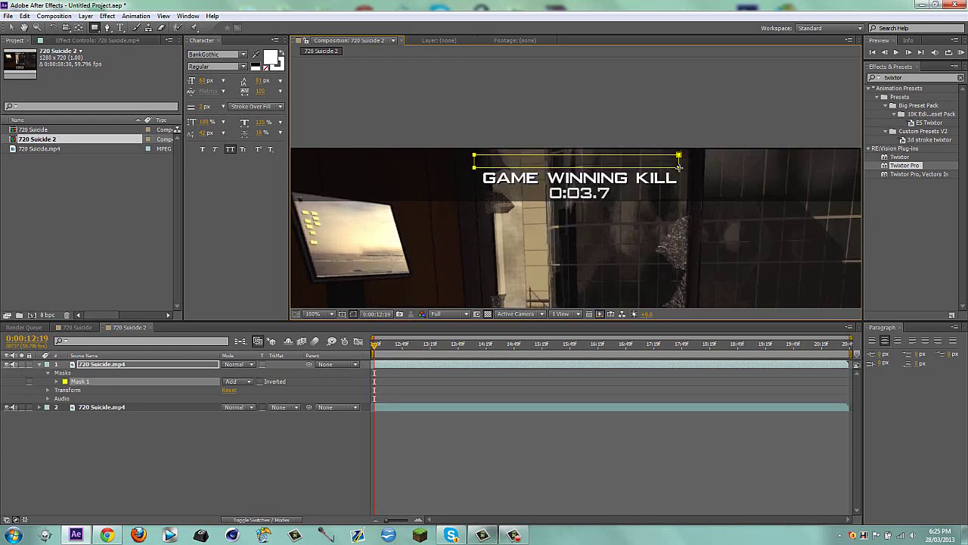
Step: Set the masked upper layer's Position to 640, 391 to cover the GAME WINNING KILL title, with its blending mode at Normal
left_click(151, 379)
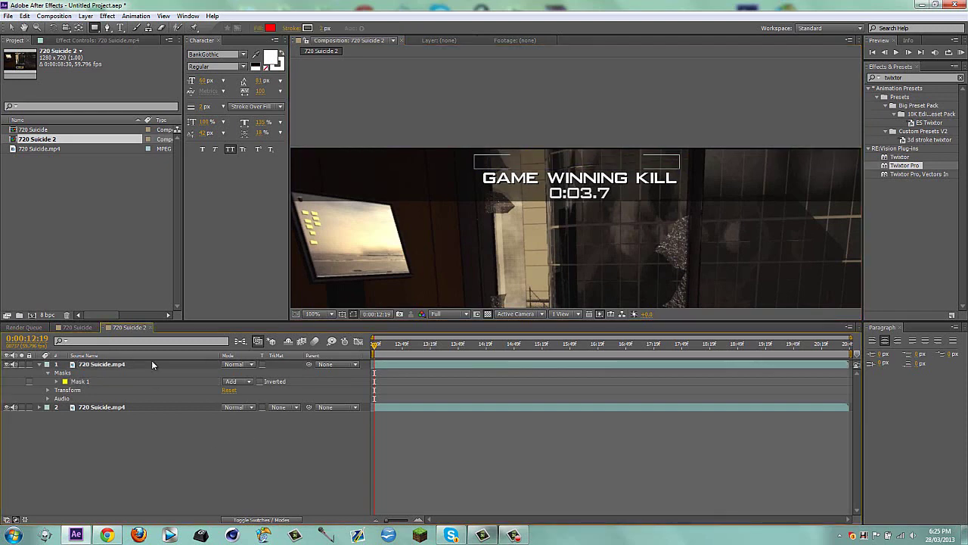
left_click(152, 363)
key("p")
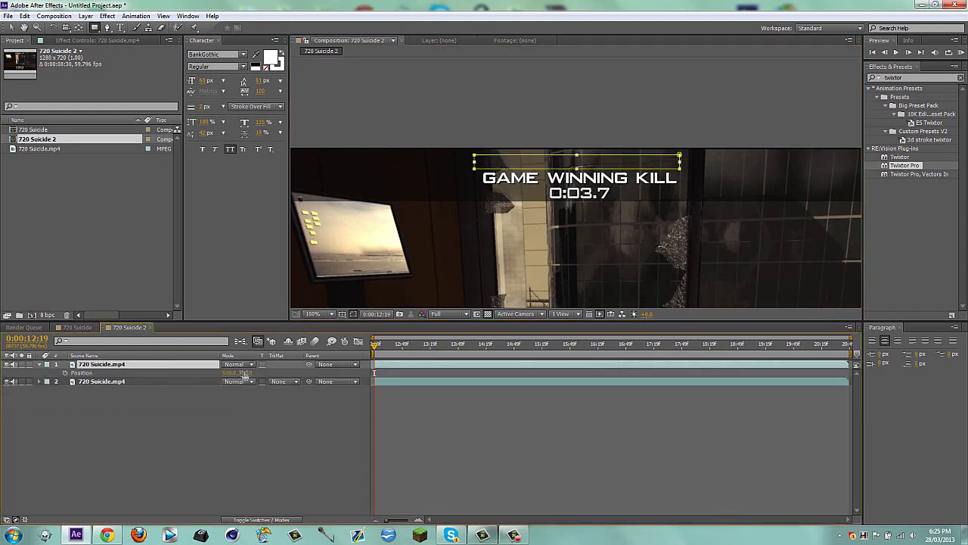
left_click(236, 364)
left_click(268, 371)
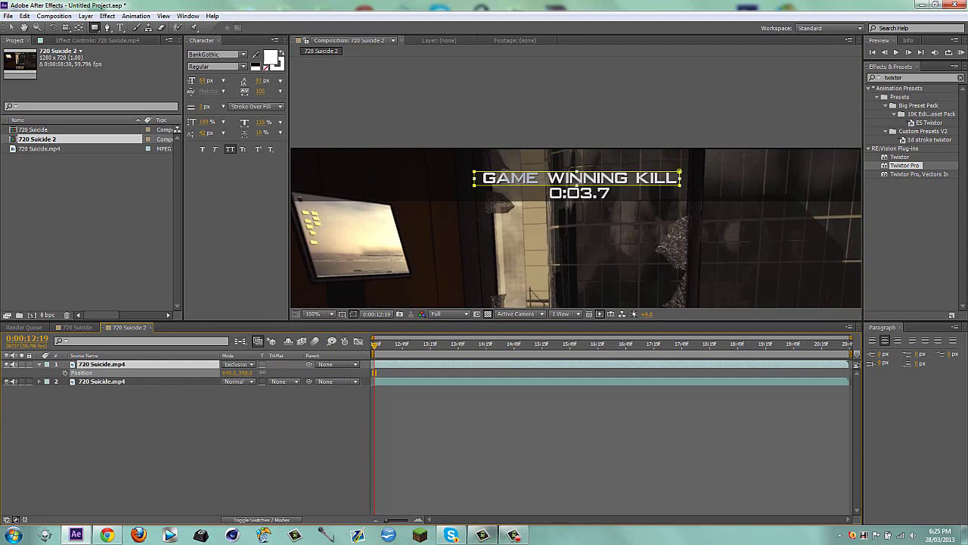
left_click(251, 366)
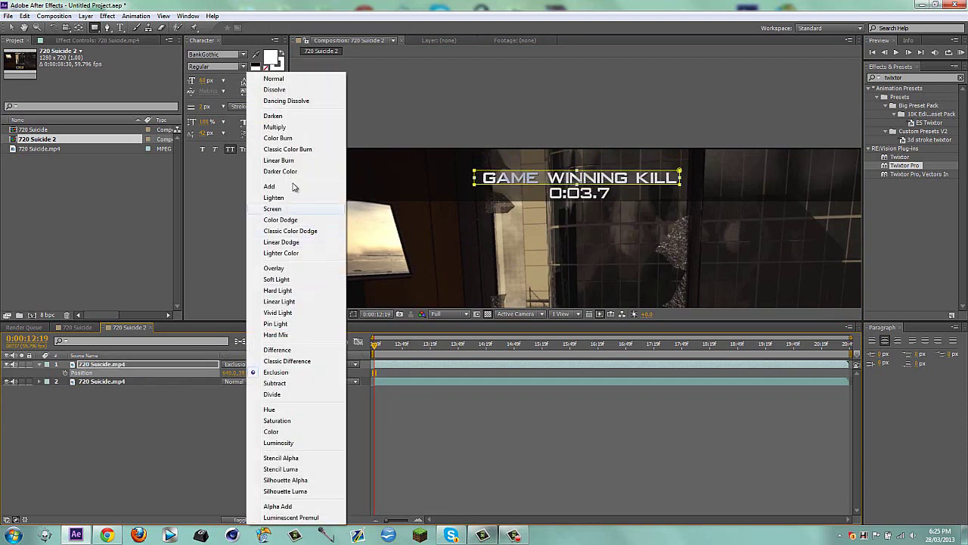
left_click(274, 78)
left_click(265, 421)
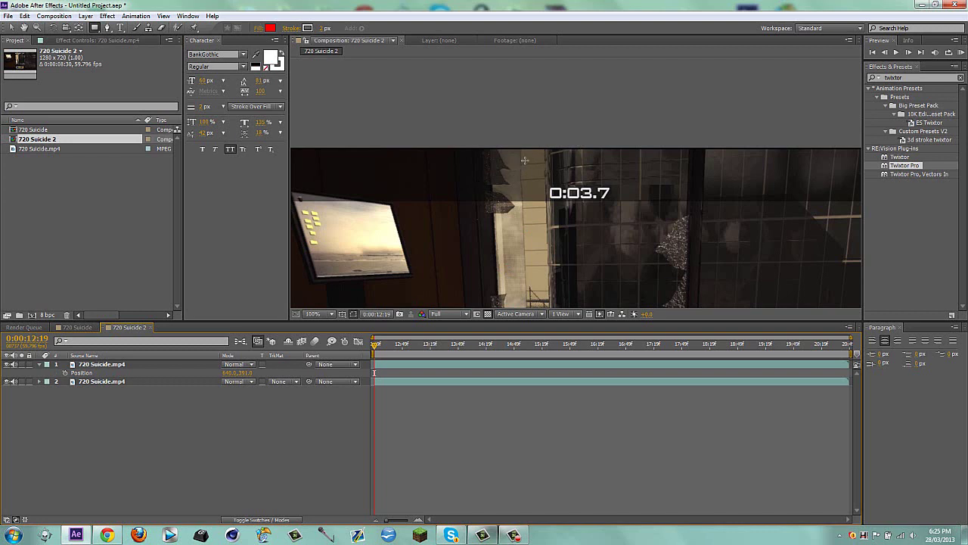
Step: Feather the edges of Mask 1 on the upper 720 Suicide.mp4 layer
key("v")
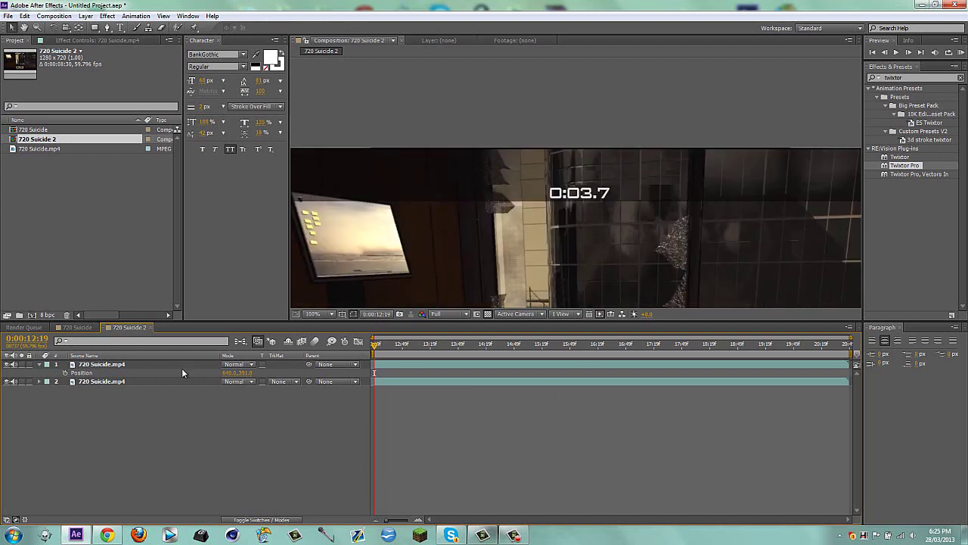
left_click(148, 365)
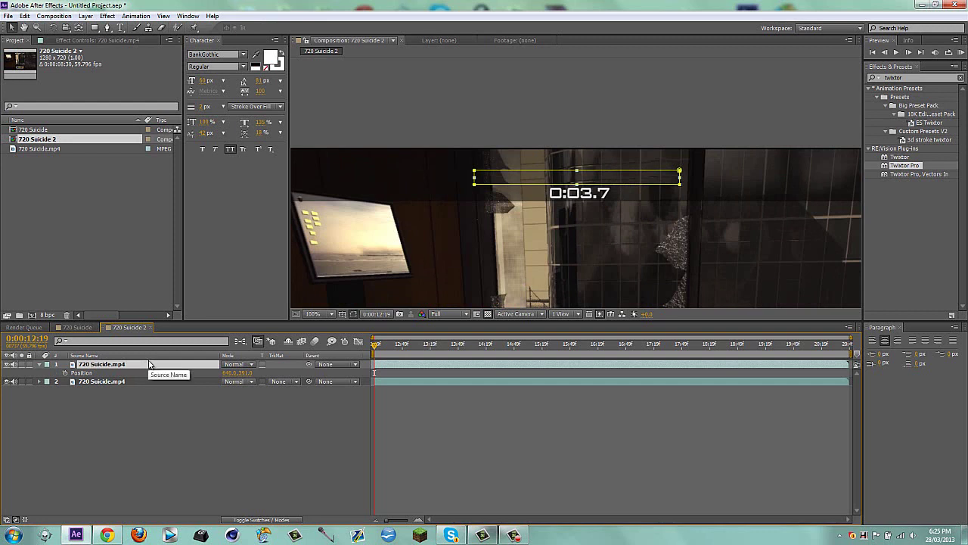
key("f")
left_click(239, 381)
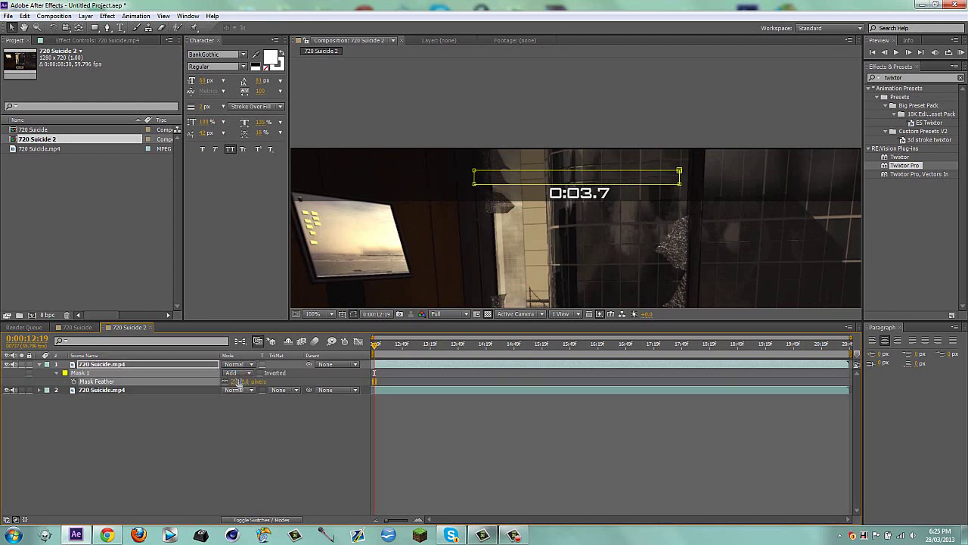
key("f")
left_click(334, 481)
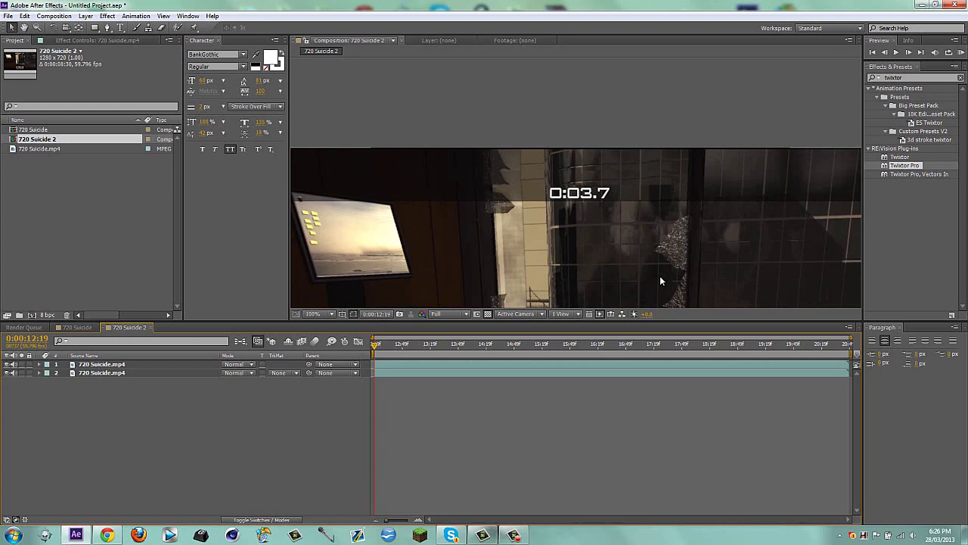
Step: Add a BankGothic text above the 0:03.7 timer with a player's nickname followed by "IS A NOOB", and select the whole text
left_click(113, 28)
left_click(553, 188)
type("C")
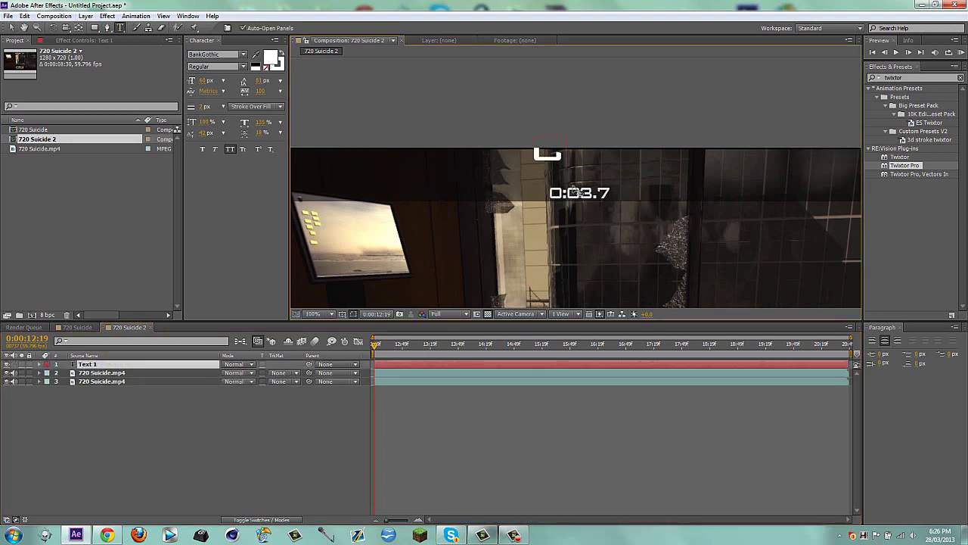
type("LARK")
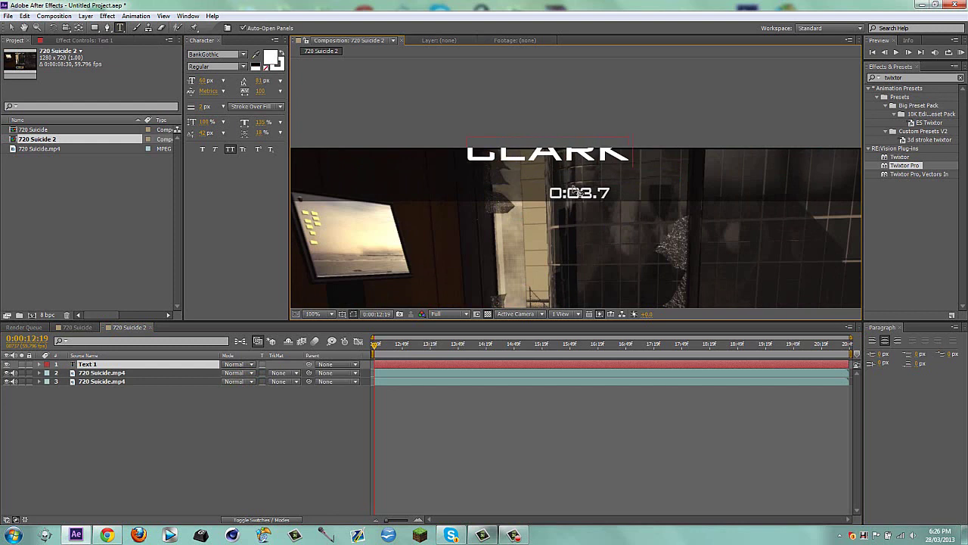
type("OLAST")
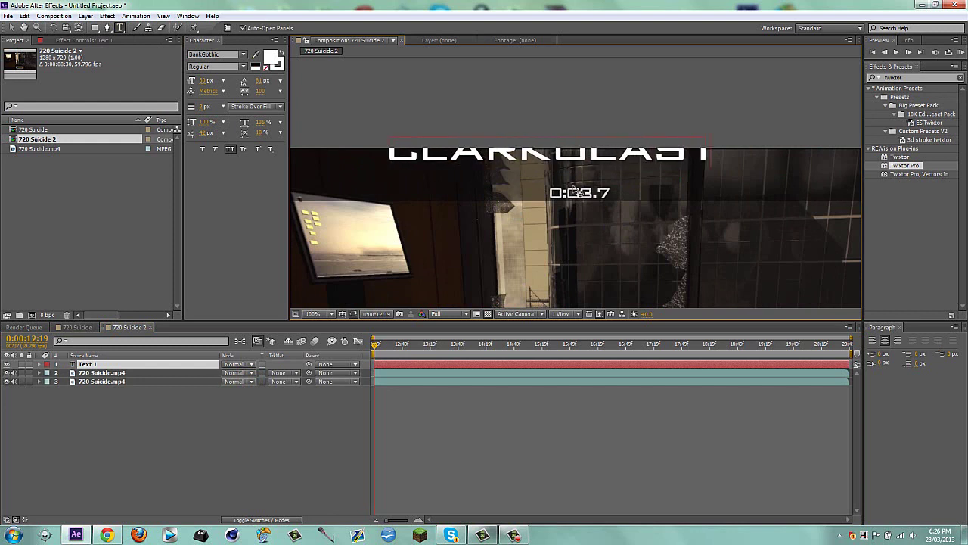
type(" IS A NOO")
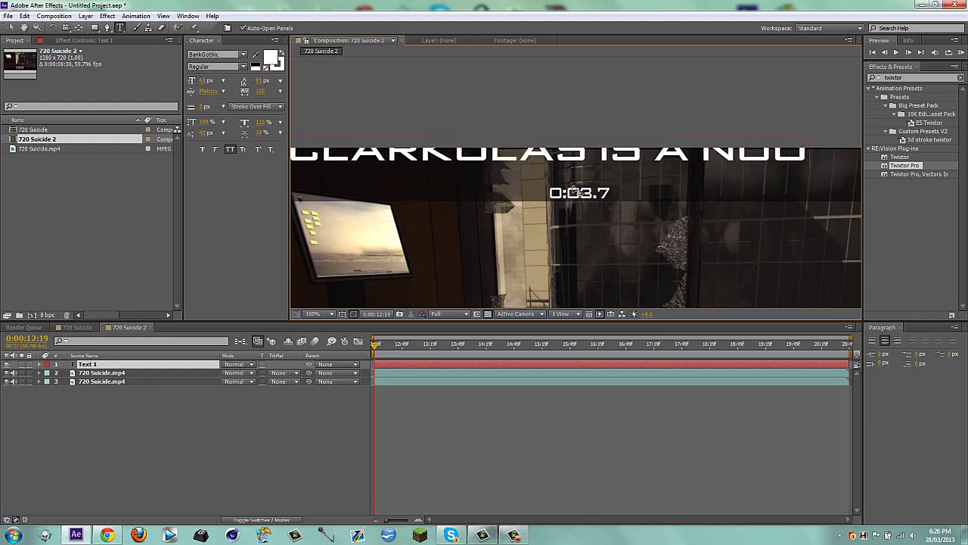
type("B")
left_click_drag(867, 179, 235, 182)
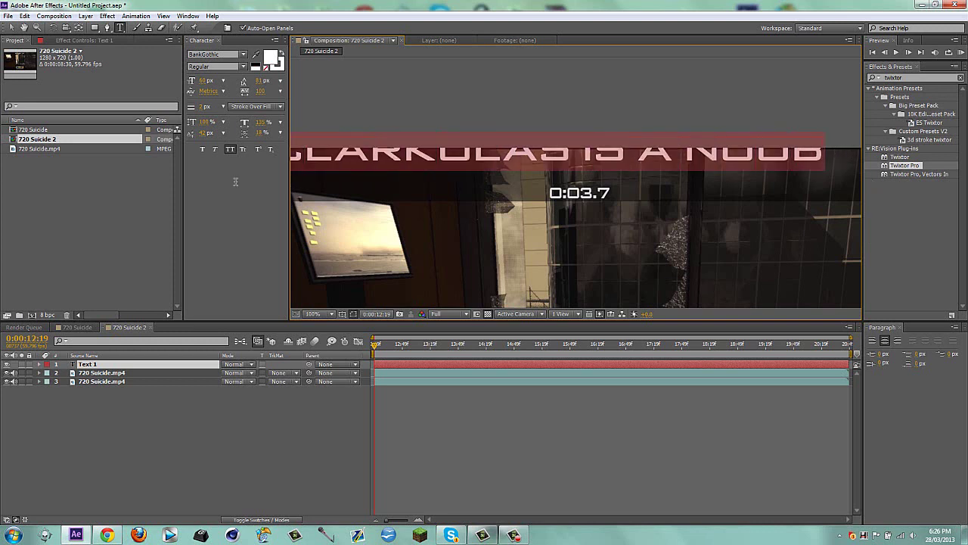
Step: Set the title text's font size to 27 px and centre it directly above the 0:03.7 timer
left_click_drag(201, 83, 209, 107)
left_click_drag(597, 239, 630, 255)
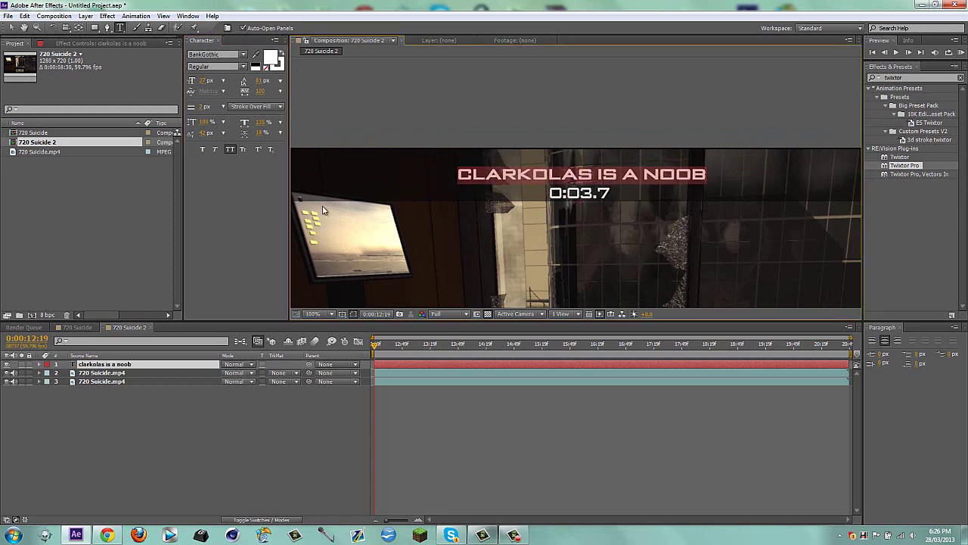
left_click(9, 27)
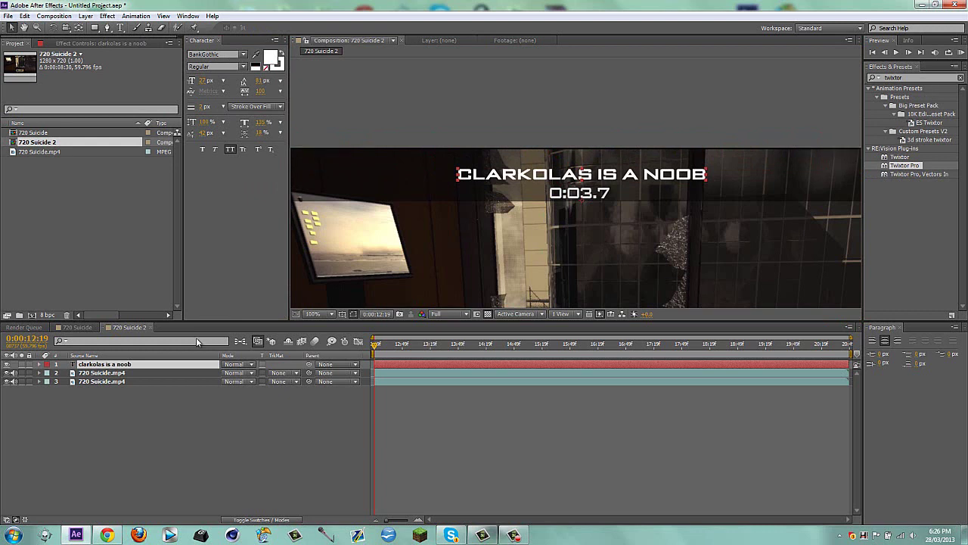
Step: Copy the Drop Shadow, Mosaic, Glow and Fast Blur effects from the +000 layer in 720 Suicide to the title text in 720 Suicide 2
left_click(79, 327)
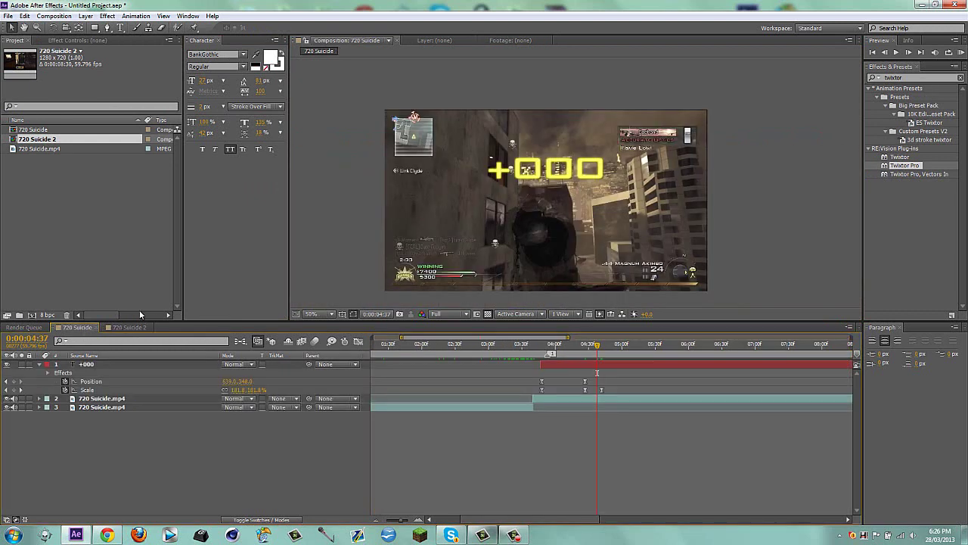
left_click(86, 41)
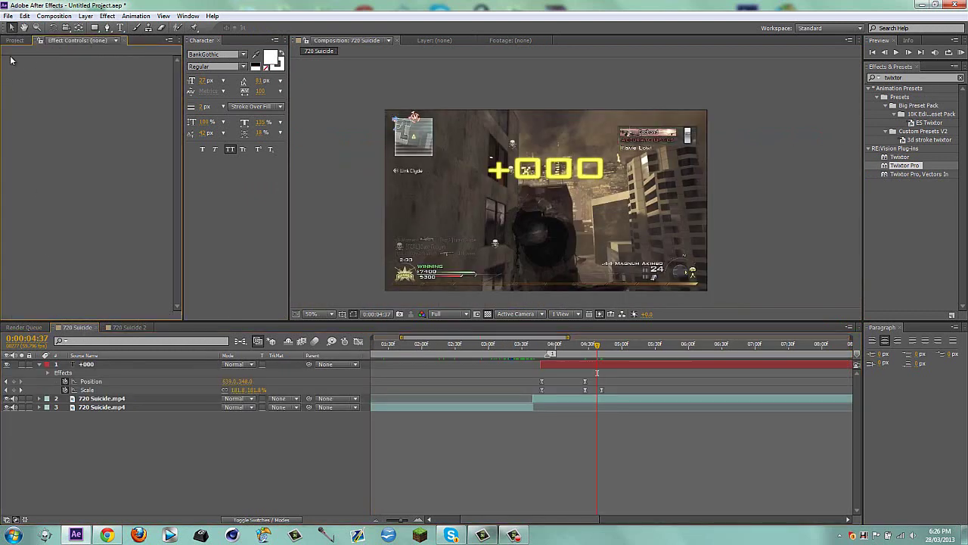
left_click(77, 365)
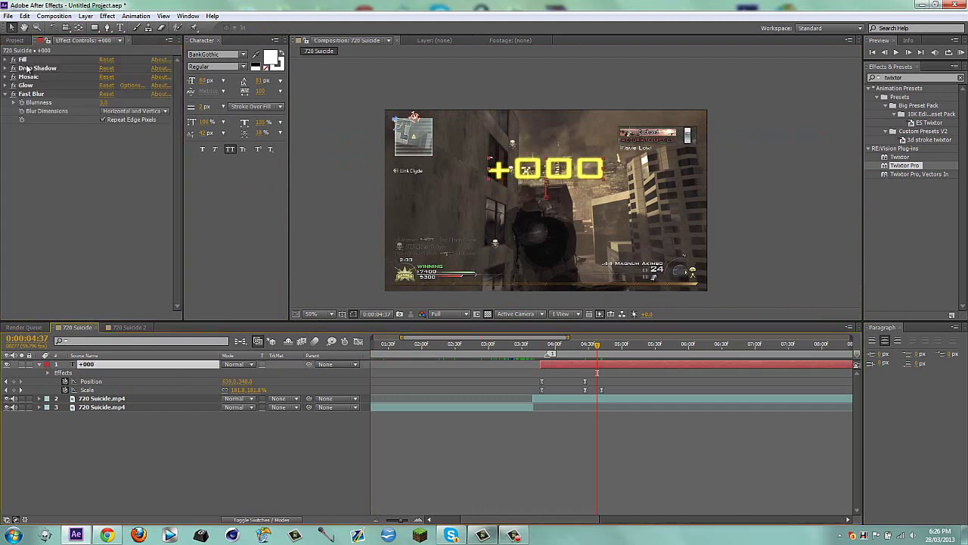
left_click(5, 94)
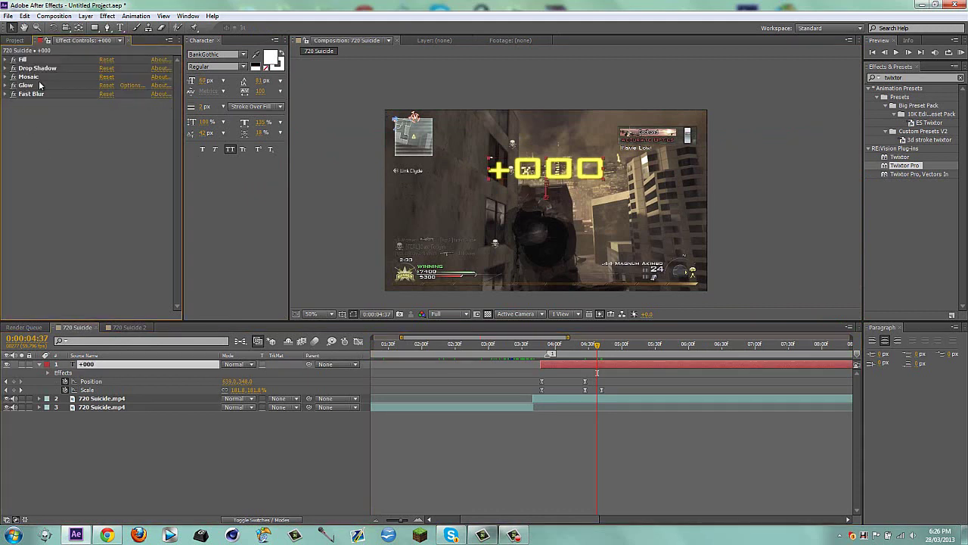
left_click(30, 94)
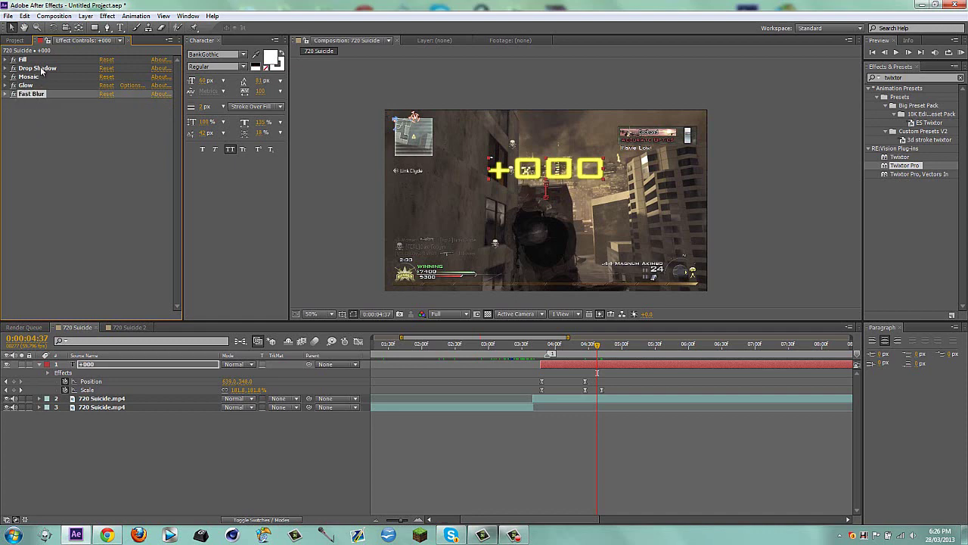
left_click(41, 70, "shift")
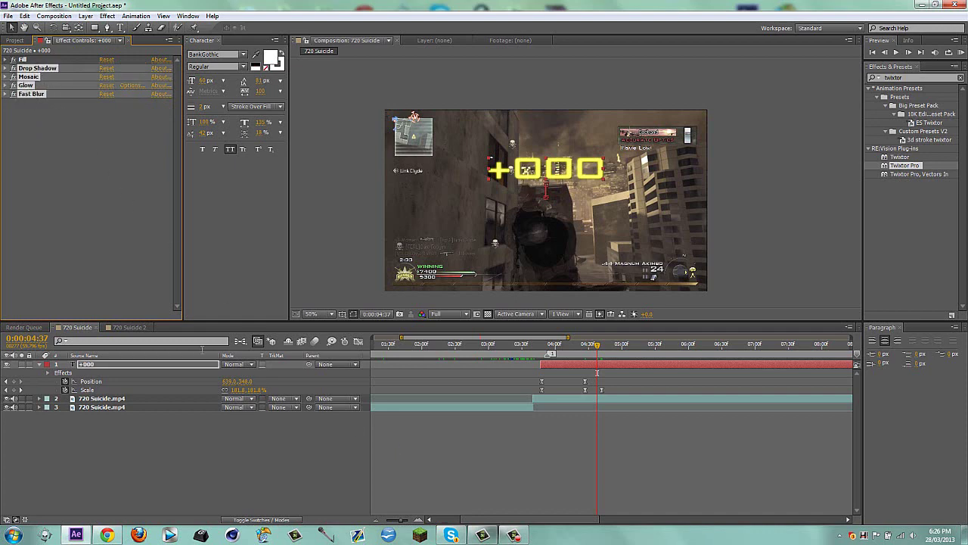
left_click(129, 327)
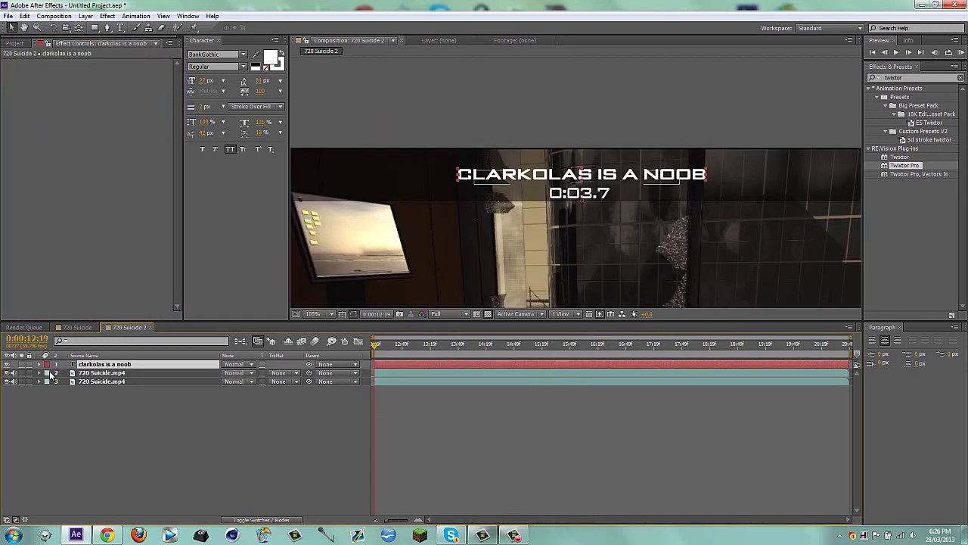
key("ctrl+v")
left_click(176, 447)
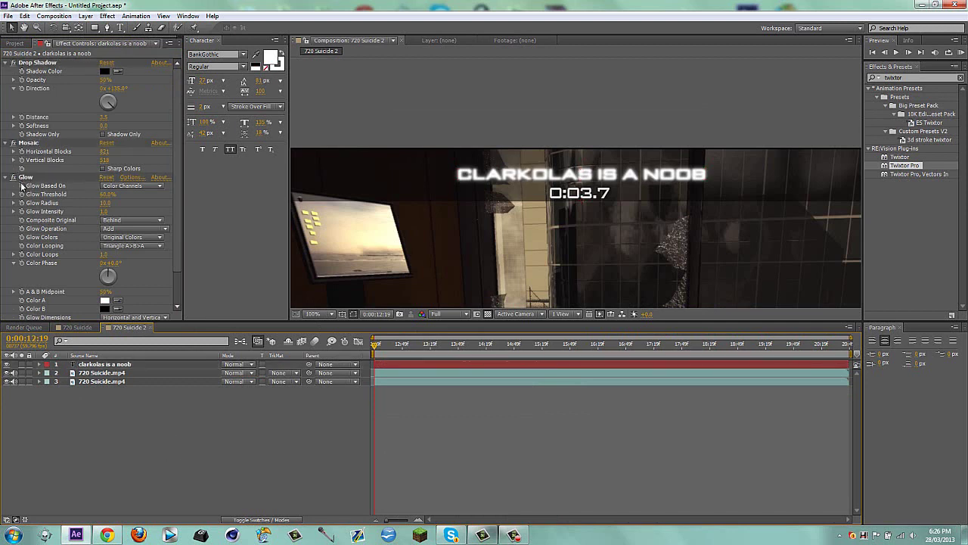
Step: Remove the Glow and Fast Blur effects from the title text layer
left_click(25, 178)
key("Delete")
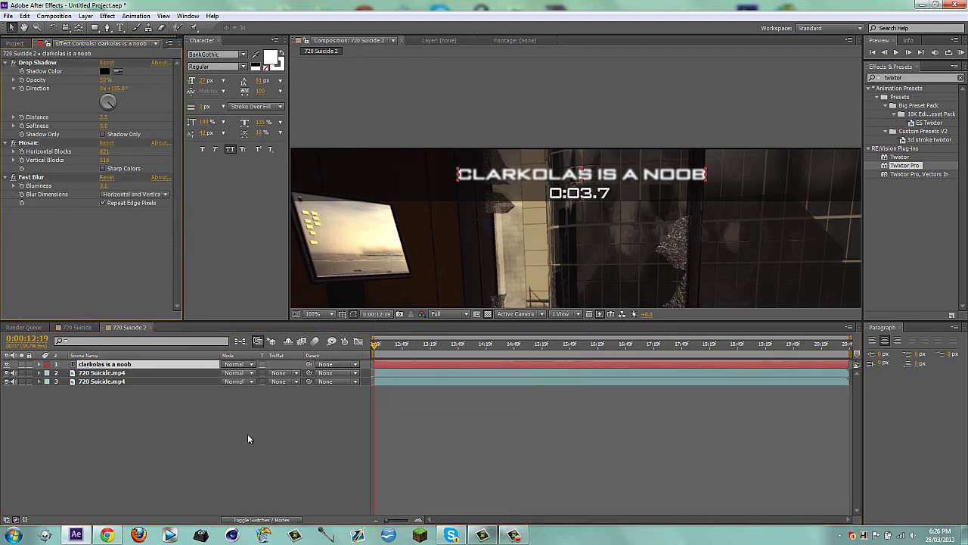
left_click(247, 439)
left_click(33, 177)
key("Delete")
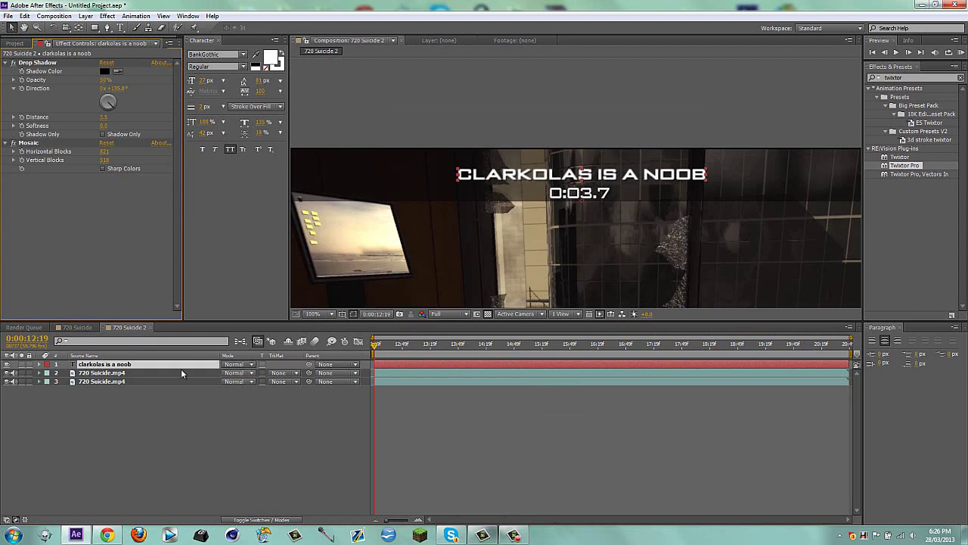
left_click(256, 446)
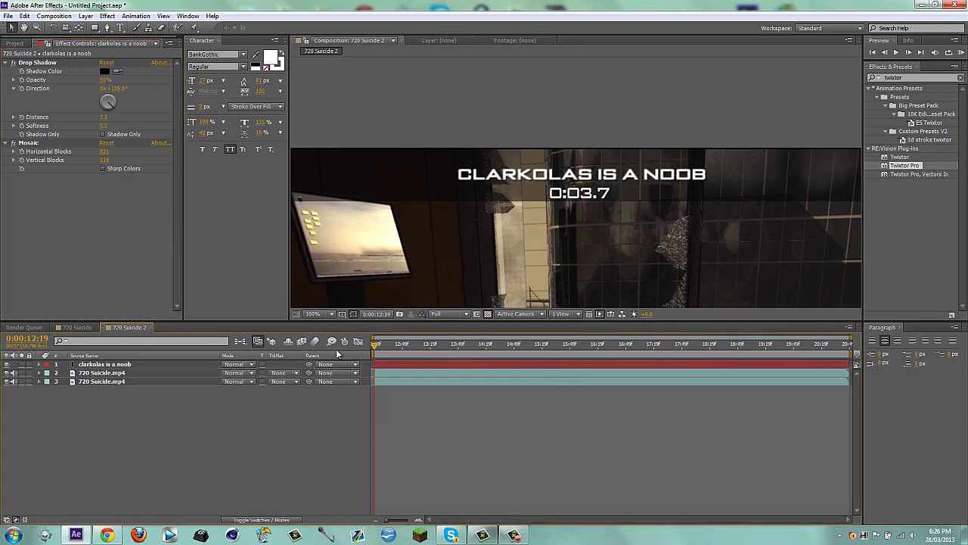
Step: Set the title text's Mosaic to 966 Horizontal Blocks and 1044 Vertical Blocks, and collapse its effect settings
left_click(103, 168)
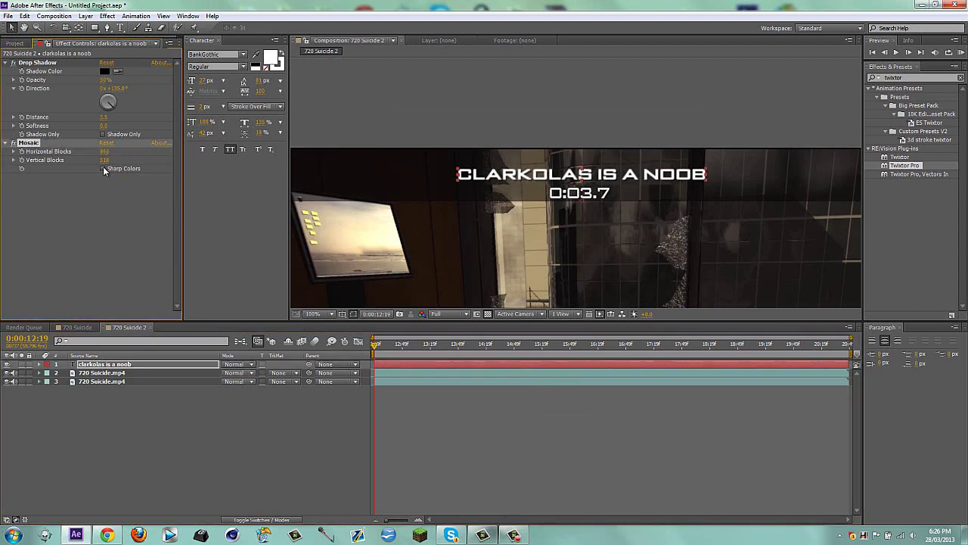
left_click(242, 413)
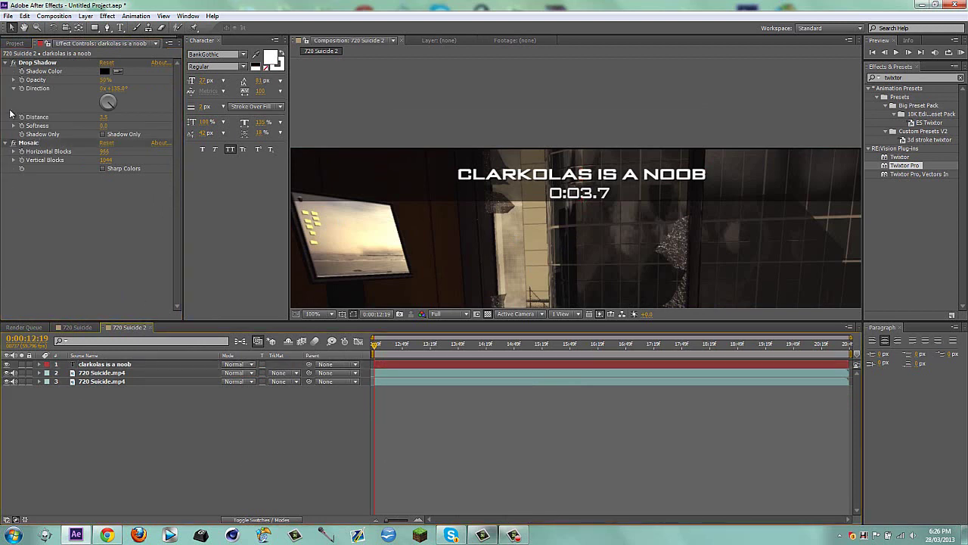
left_click(5, 62)
left_click(4, 71)
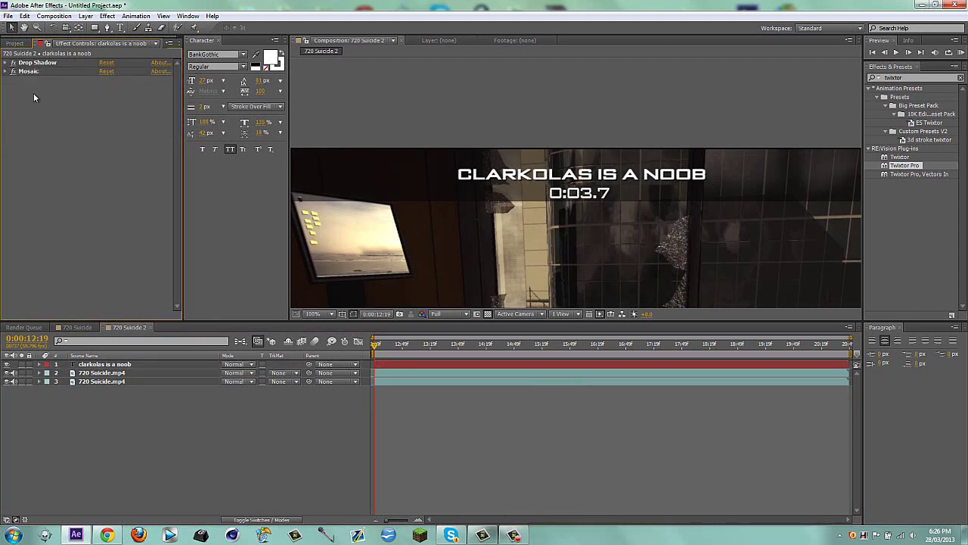
Step: Add a BankGothic text "+1337" at 0:00:16:28, set its size to 104 px and place it in the middle of the frame
scroll(614, 232, "down", 2)
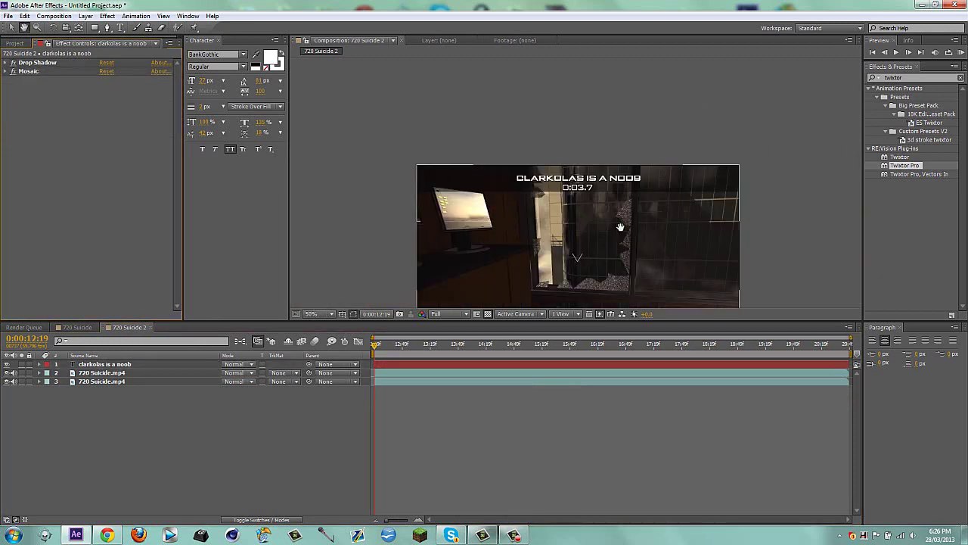
left_click_drag(469, 338, 606, 315)
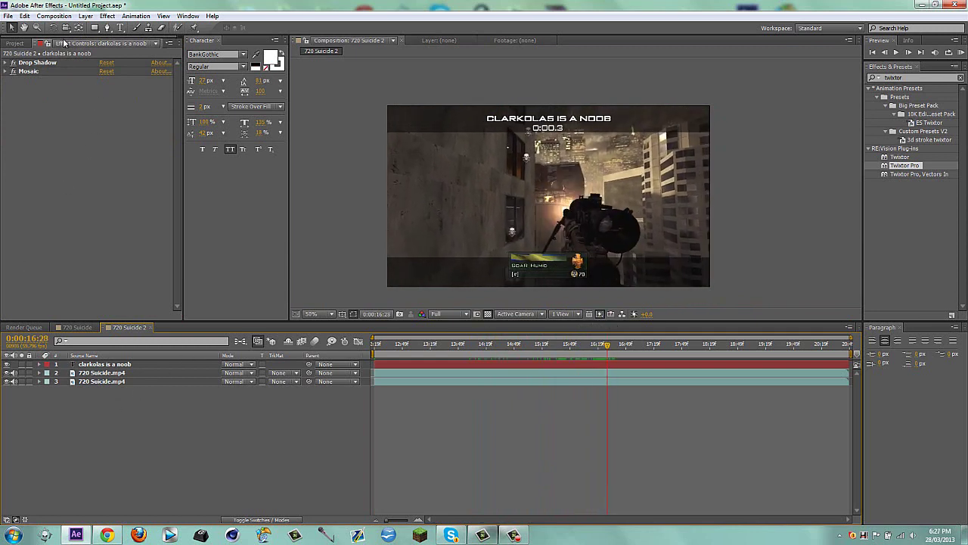
left_click(120, 28)
left_click(573, 254)
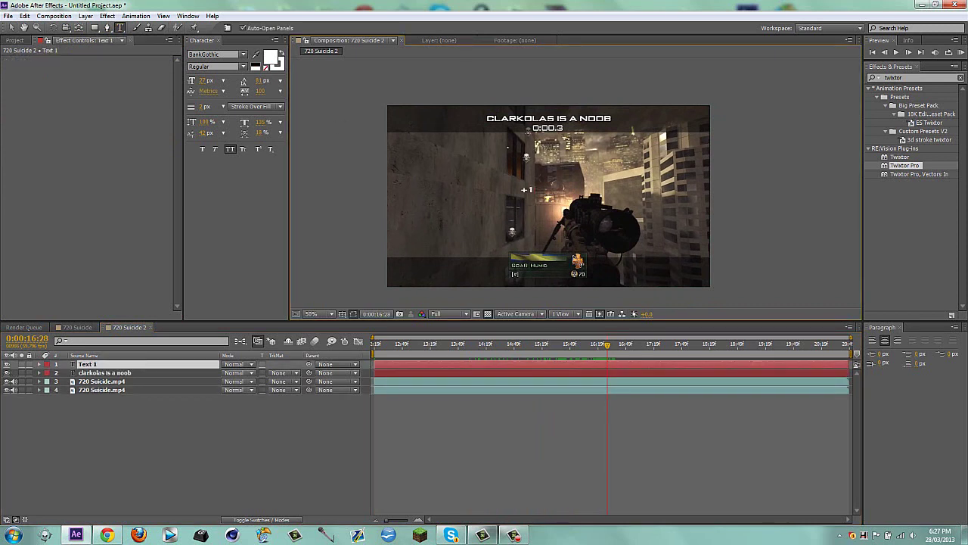
type("+1337")
left_click_drag(550, 186, 471, 201)
left_click_drag(205, 83, 264, 119)
left_click_drag(515, 243, 539, 251)
left_click(10, 28)
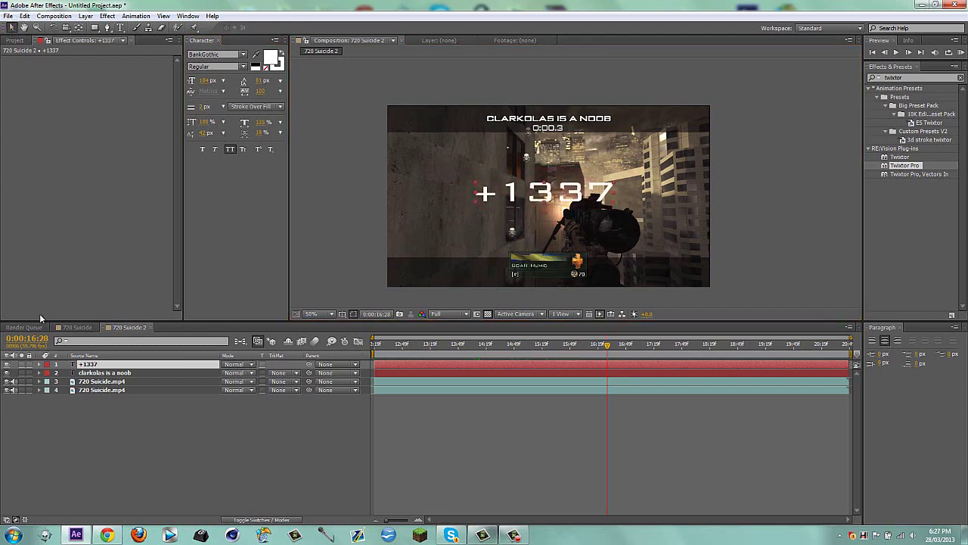
Step: Copy the Fill, Drop Shadow, Mosaic, Glow and Fast Blur effects from the +000 layer to the +1337 text and collapse their settings
left_click(78, 327)
left_click(41, 106)
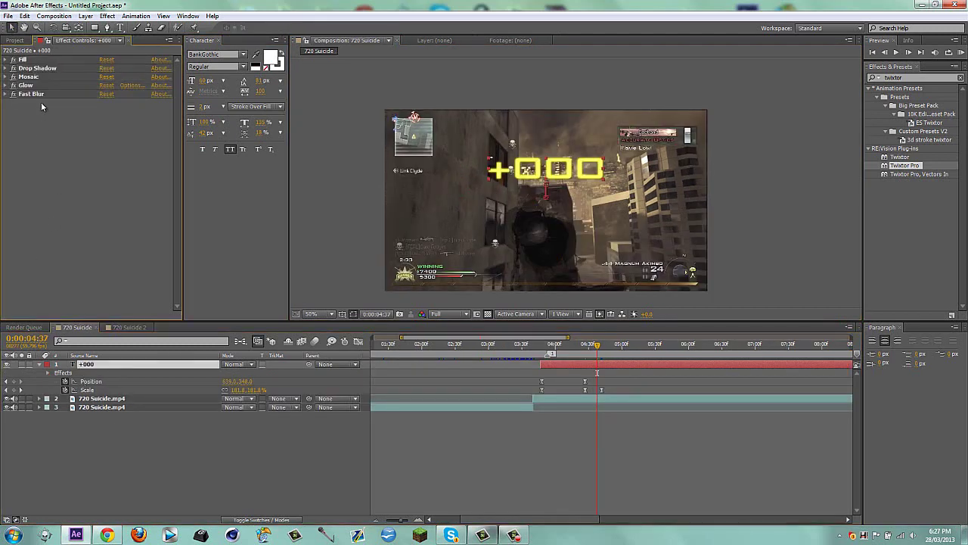
left_click(37, 95)
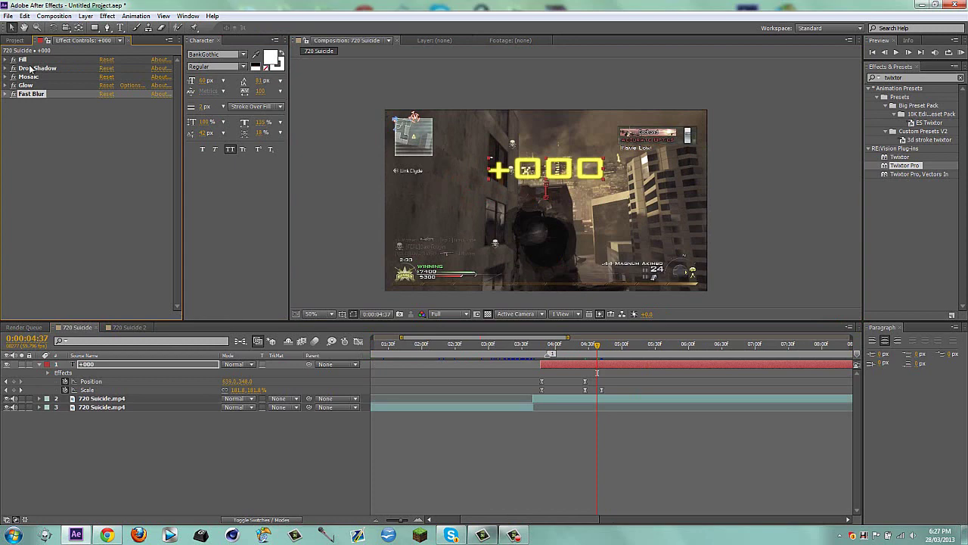
left_click(33, 60, "shift")
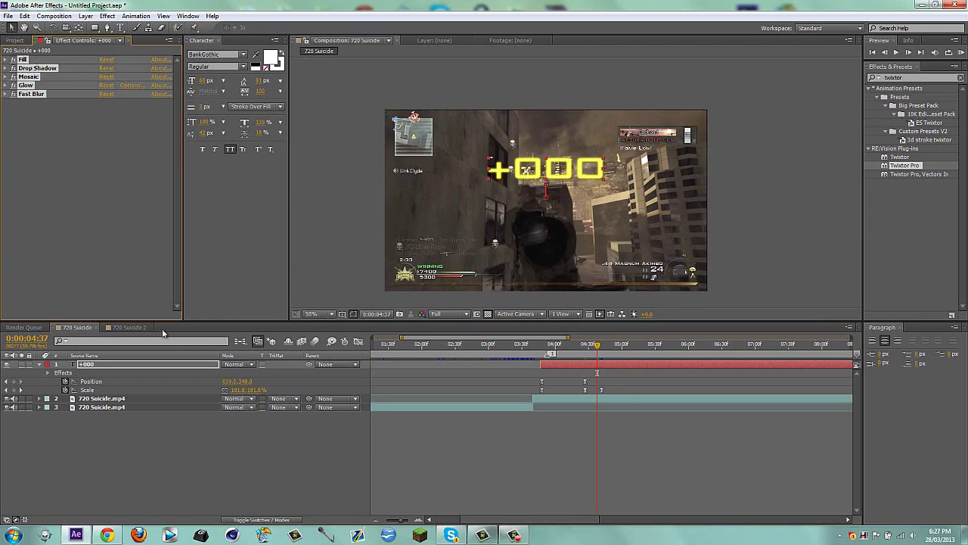
left_click(126, 328)
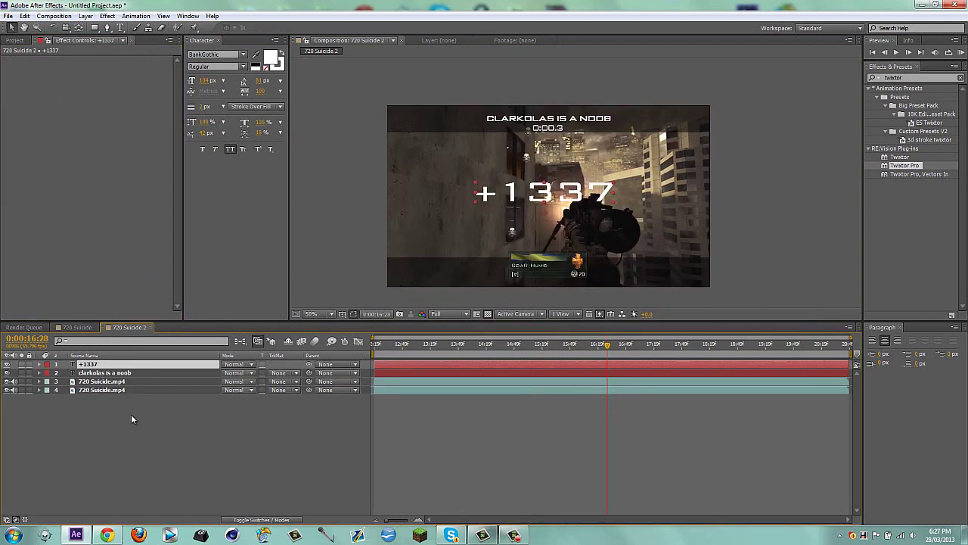
key("ctrl+v")
left_click(198, 430)
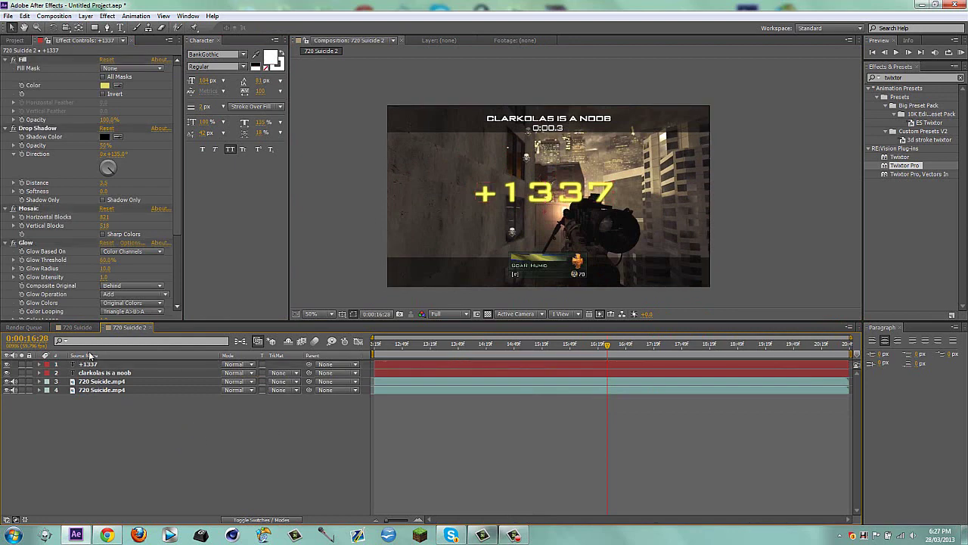
left_click(5, 59)
left_click(5, 68)
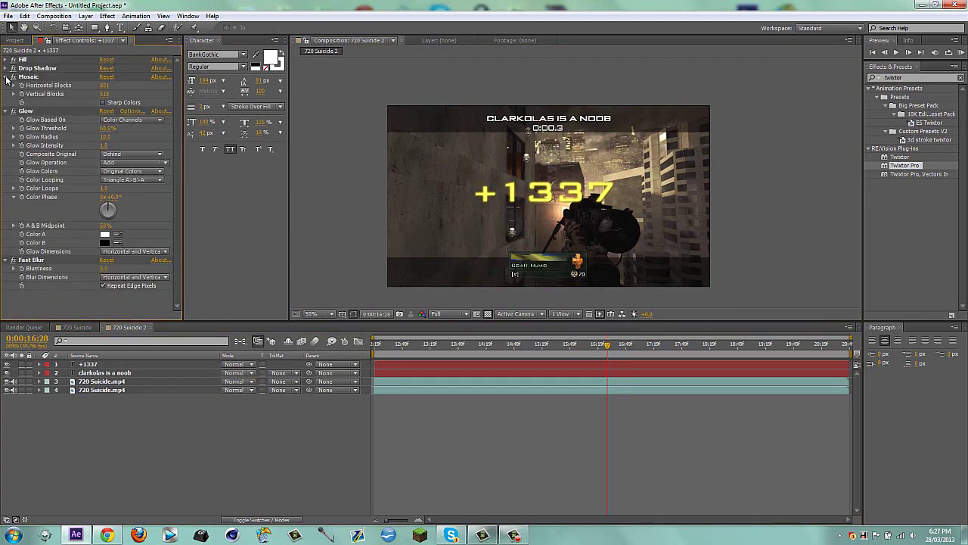
left_click(5, 77)
left_click(5, 85)
left_click(5, 94)
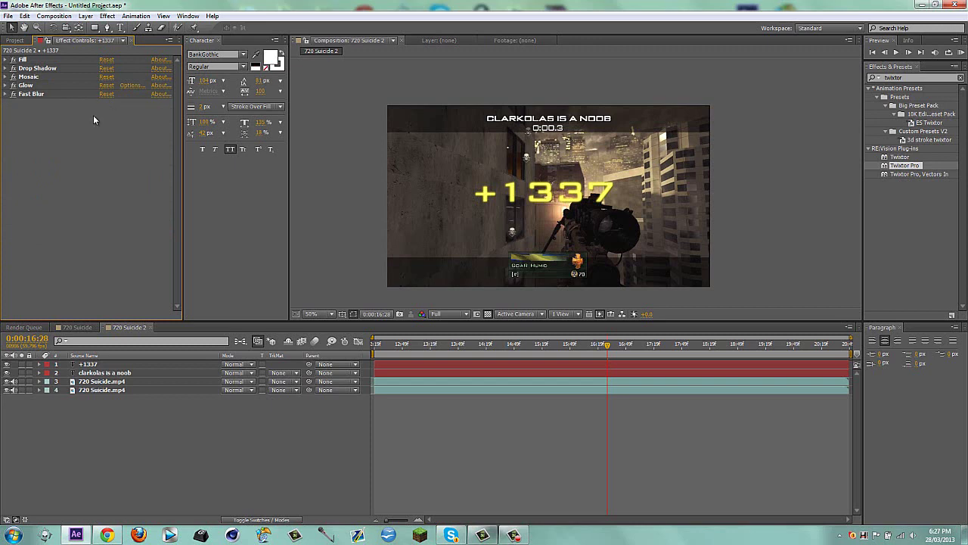
Step: Trim the start of the +1337 layer to 0:00:16:25, when the shot is fired
mouse_move(587, 345)
left_mouse_down()
mouse_move(544, 345)
mouse_move(604, 345)
left_mouse_up()
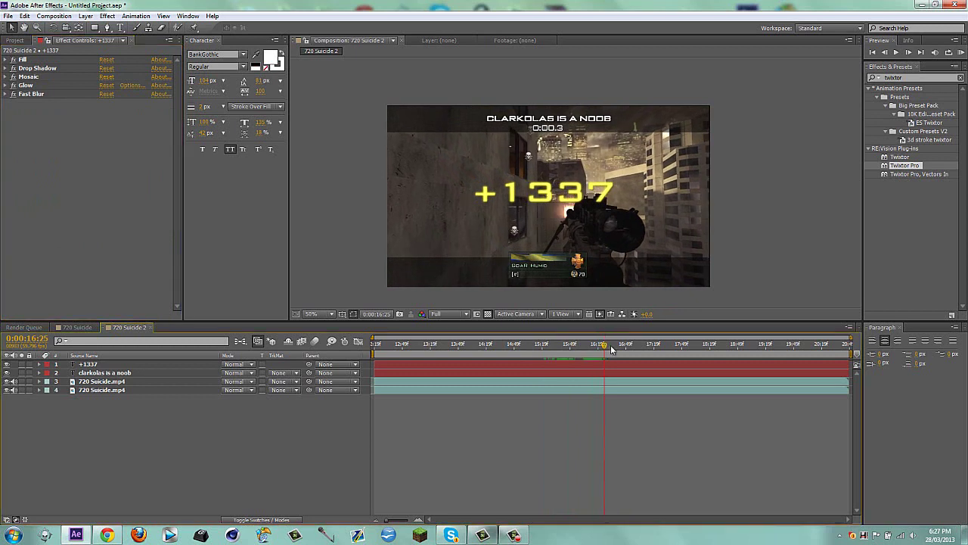
left_click(182, 364)
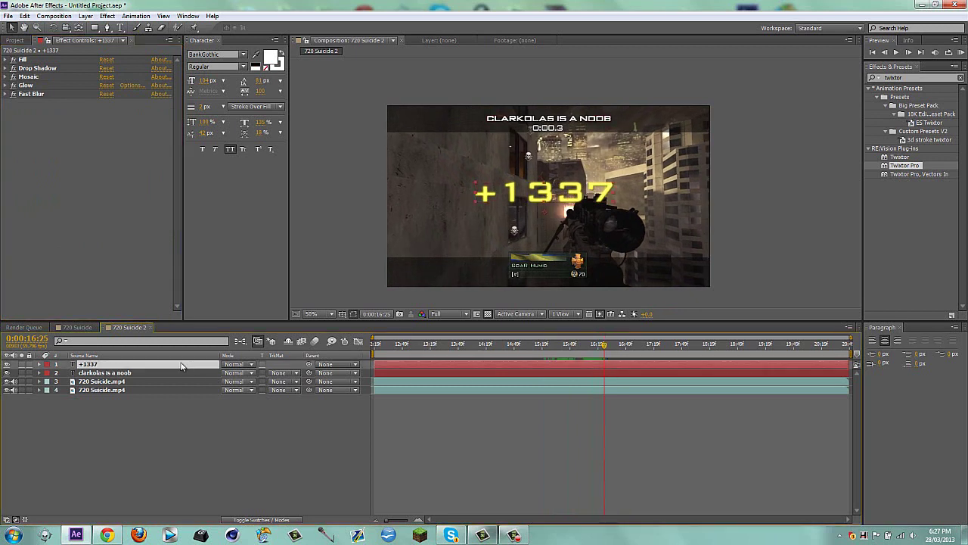
key("alt+[")
Step: At 0:00:17:05, move the +1337 text up to Position 624, 352 and start keyframing its Position and Scale at 100%
key("s")
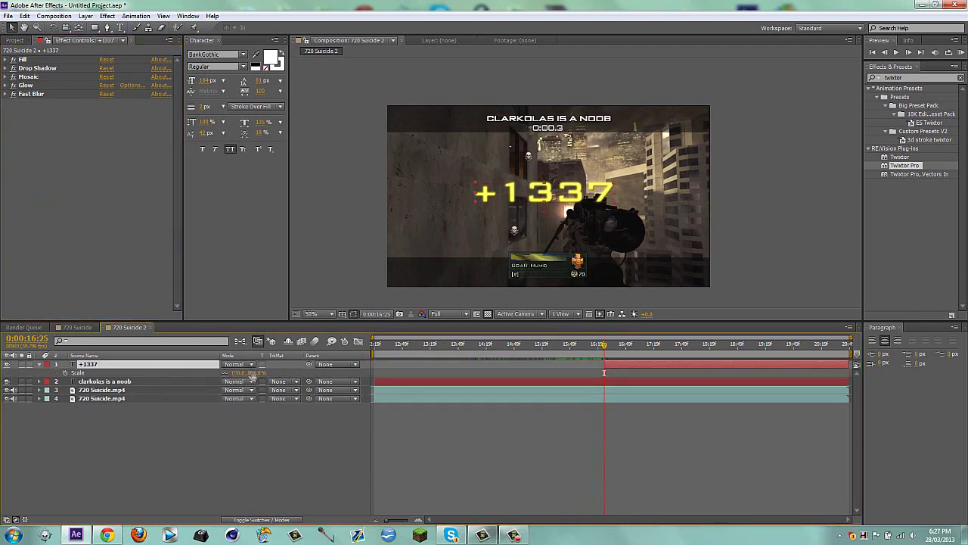
key("shift+p")
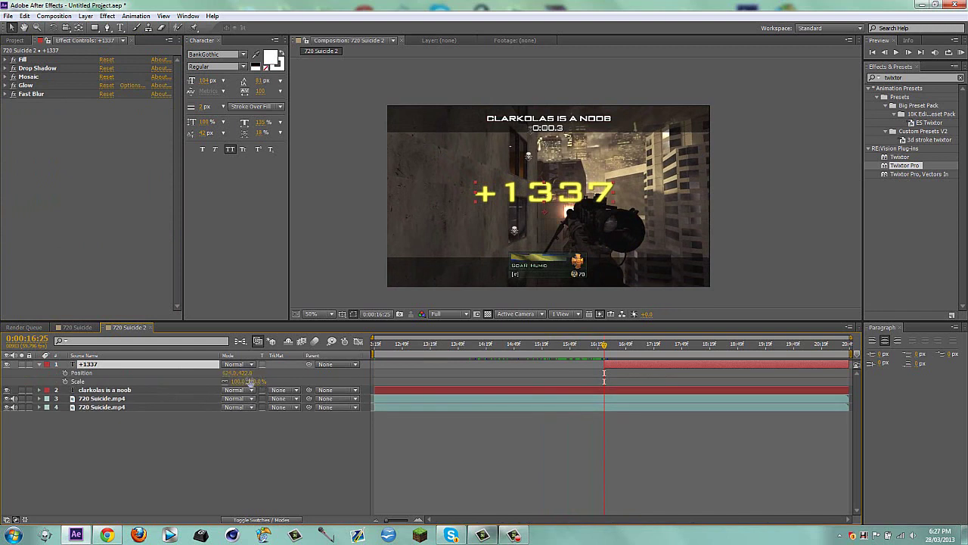
key("shift+Page_Down")
key("shift+Page_Down")
key("shift+Page_Down")
key("shift+Page_Down")
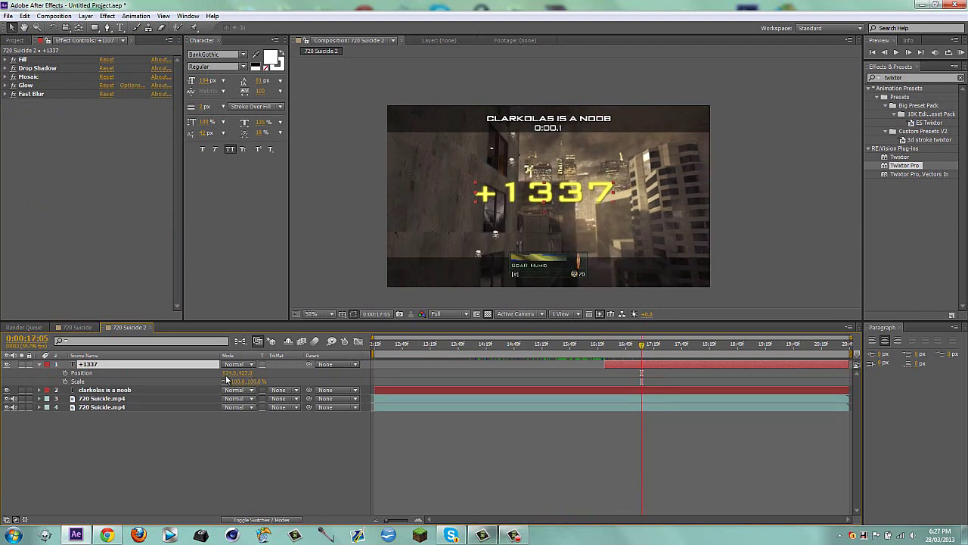
left_click_drag(247, 373, 211, 373)
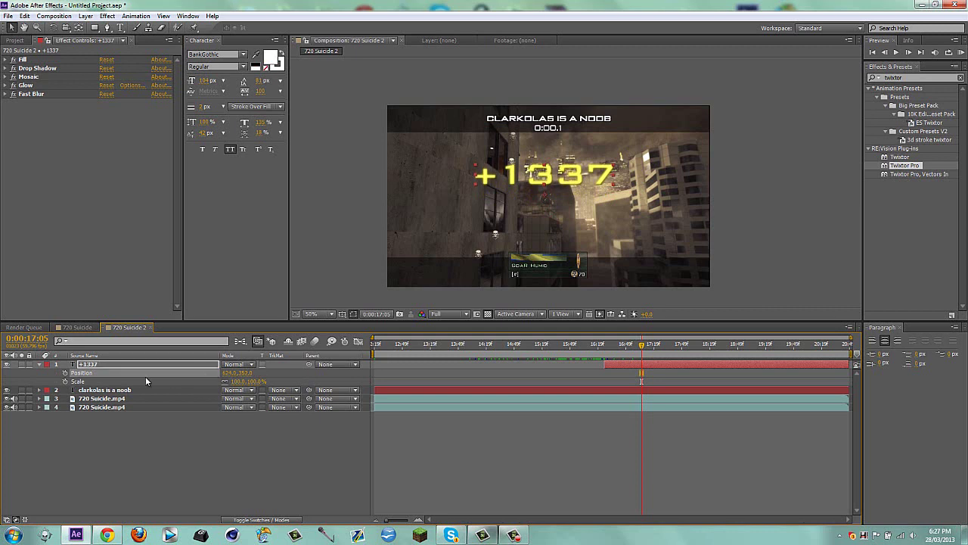
left_click(65, 380)
Step: At 0:00:16:55, keyframe the +1337 text at Scale 137% and Position 624, 362
key("shift+Page_Up")
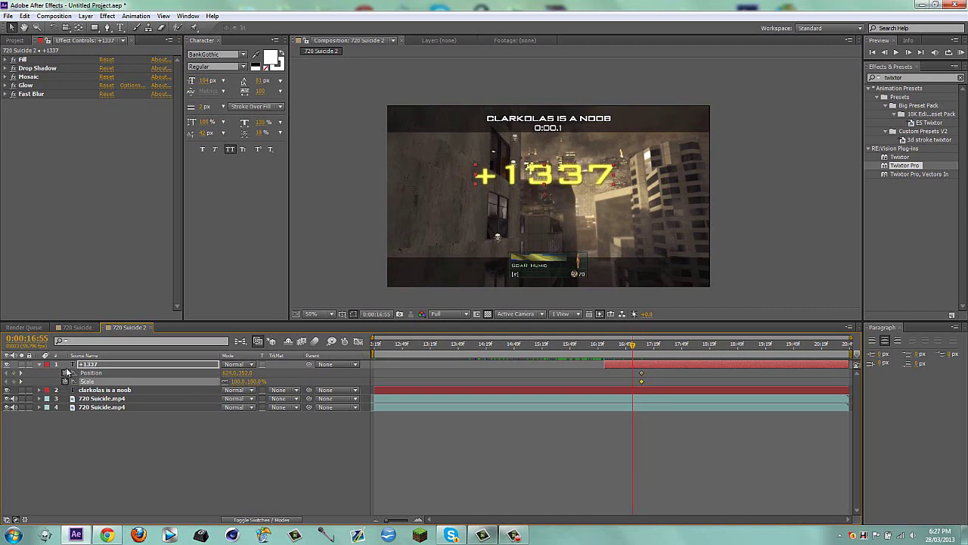
left_click_drag(270, 382, 252, 372)
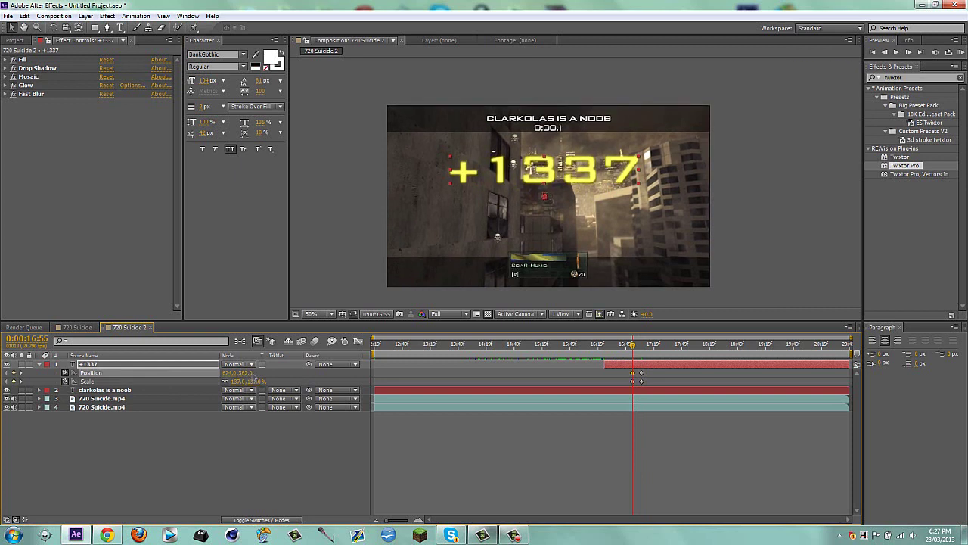
Step: At 0:00:16:25, keyframe the +1337 text at Scale 28% and Position 624, 310, and deselect the layer
key("shift+Page_Up")
key("shift+Page_Up")
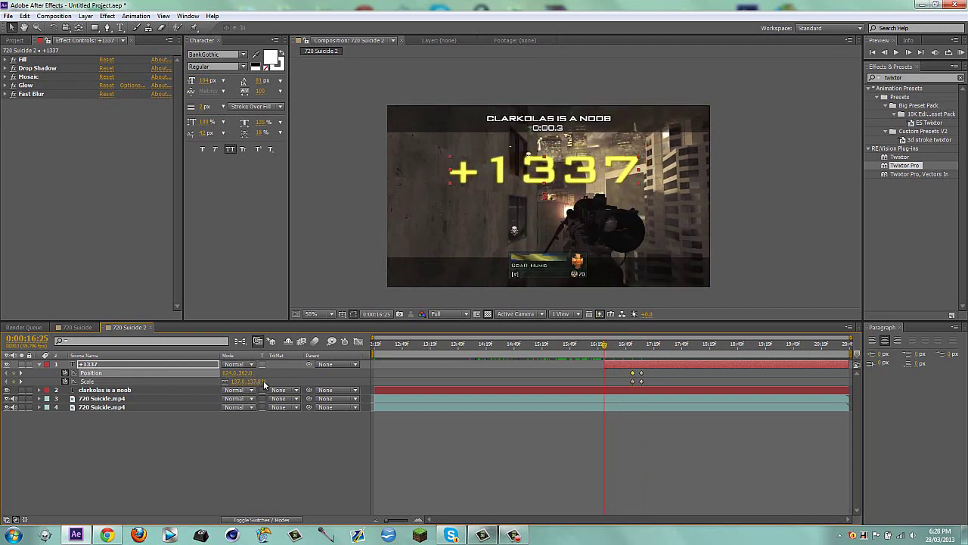
left_click(253, 383)
left_click_drag(238, 381, 216, 372)
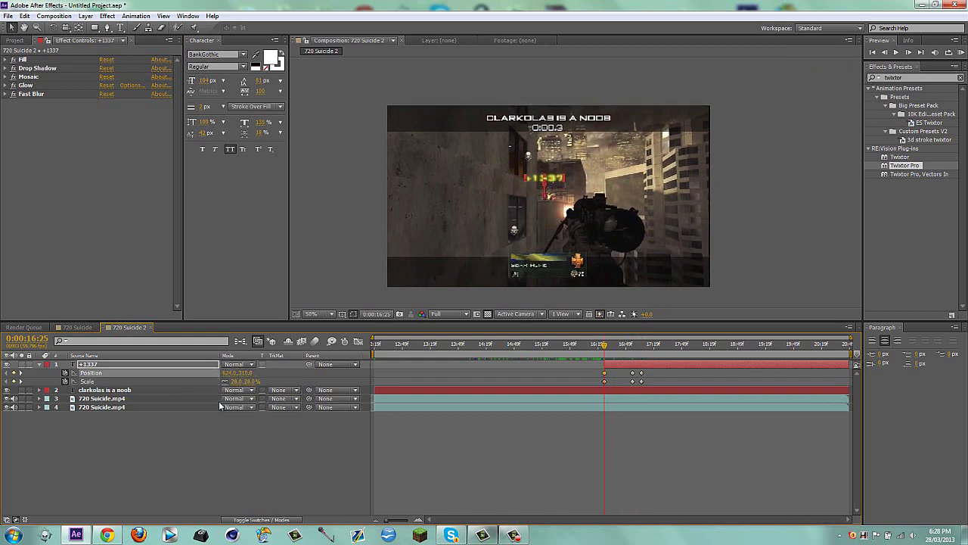
left_click(199, 490)
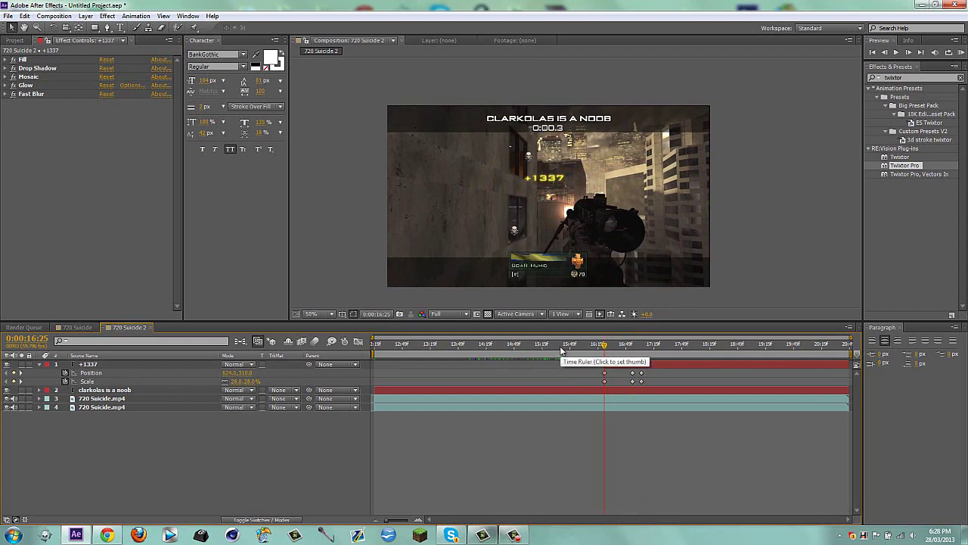
Step: Start the work area at 0:00:16:25, lower the preview resolution to Half, and preview and scrub the +1337 animation
left_click(453, 313)
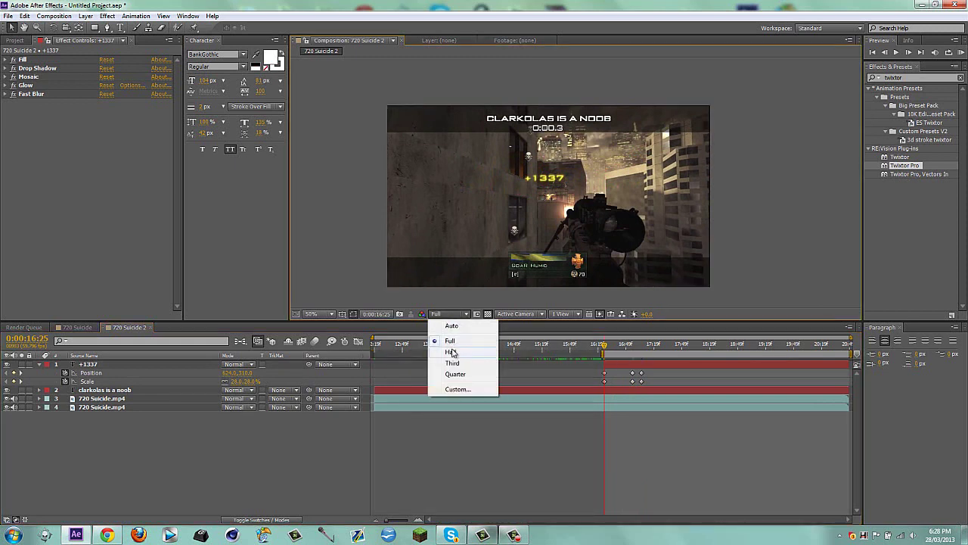
left_click(455, 353)
left_click(962, 53)
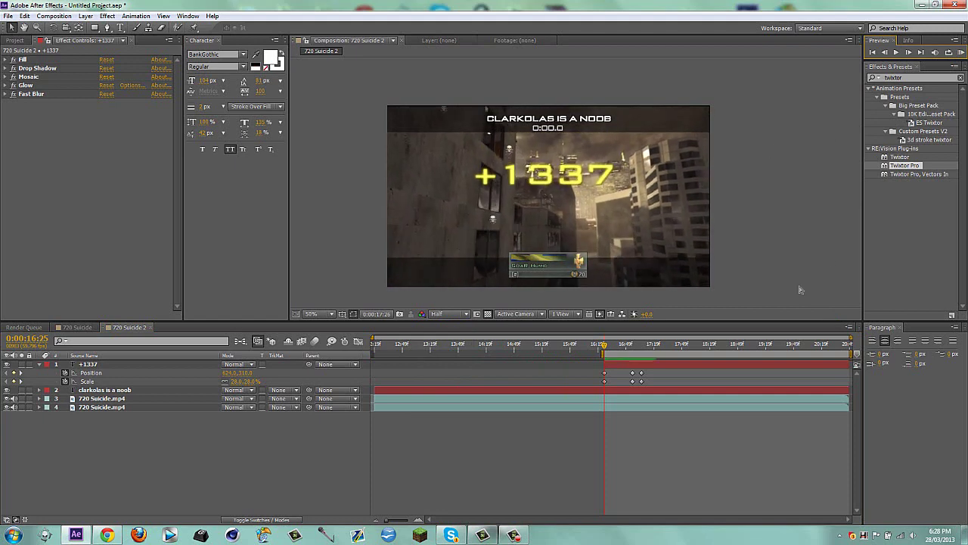
left_click(603, 342)
left_click(609, 345)
left_click_drag(608, 348, 632, 348)
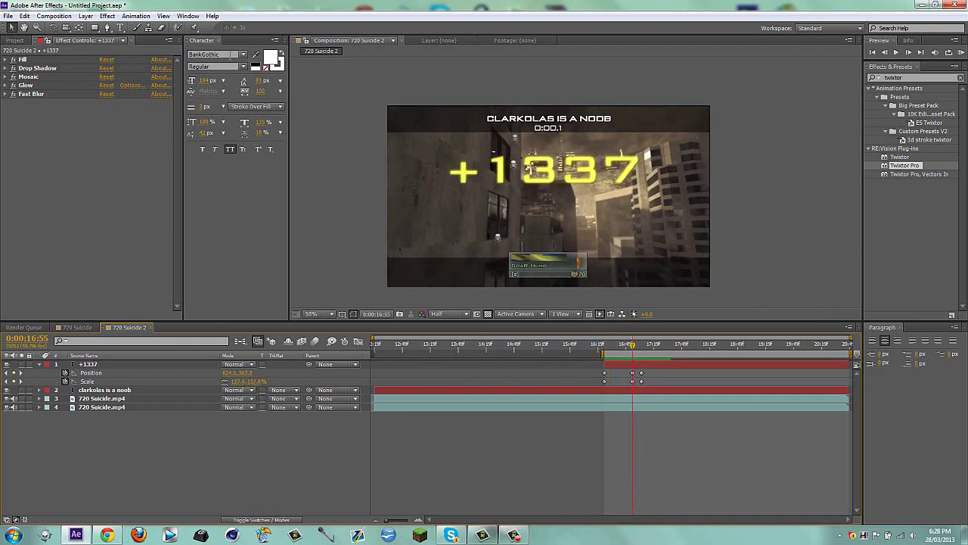
left_click_drag(632, 348, 476, 349)
left_click(626, 344)
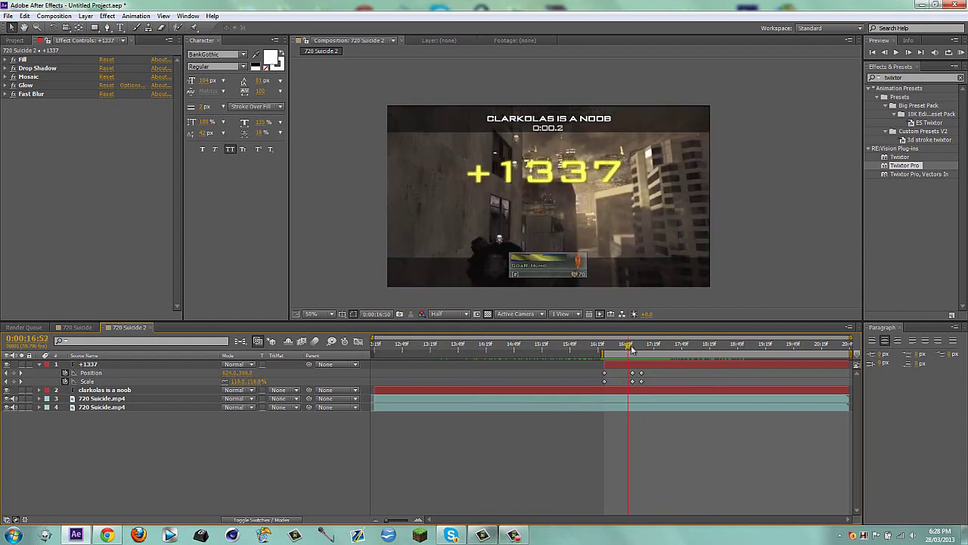
Step: Minimize After Effects, switch to Chrome and open the YouTube channel page youtube.com/Clarkolas
left_click(918, 5)
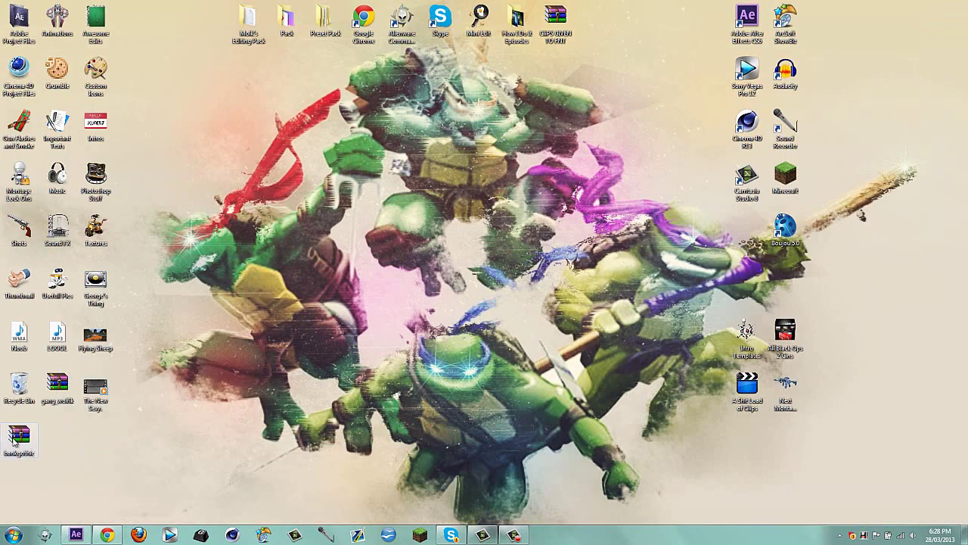
left_click_drag(196, 93, 658, 350)
left_click_drag(157, 63, 535, 148)
left_click(107, 534)
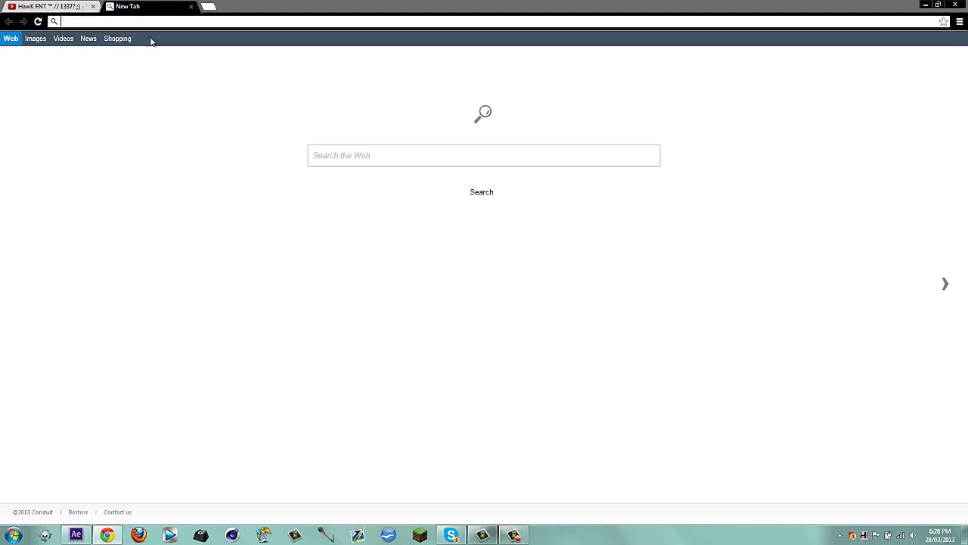
left_click(143, 23)
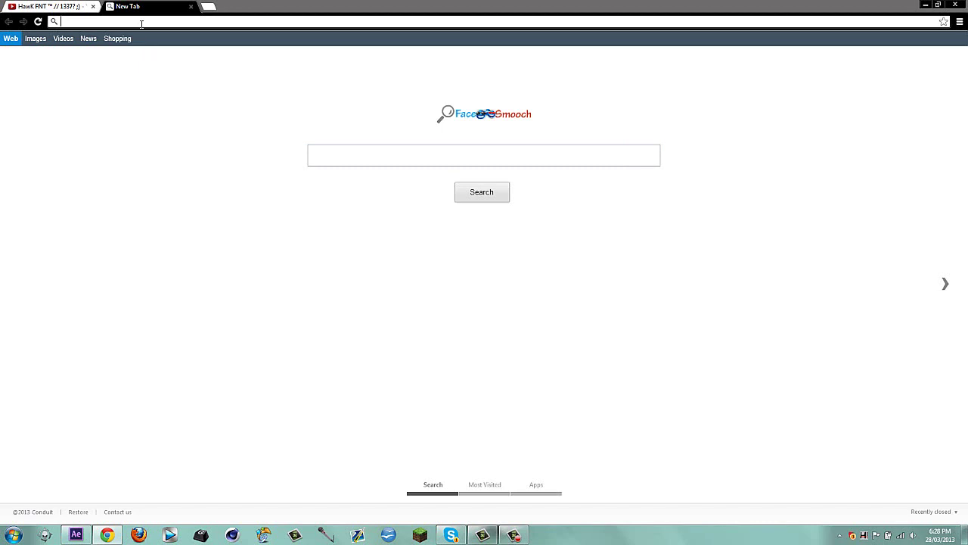
type("youtube.com/Car")
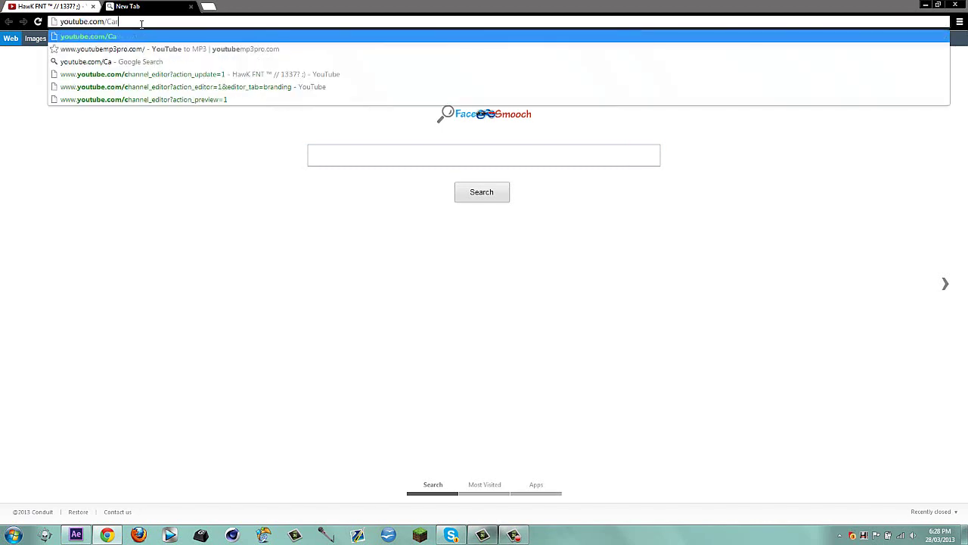
key("BackSpace")
key("BackSpace")
type("larkolas")
key("Return")
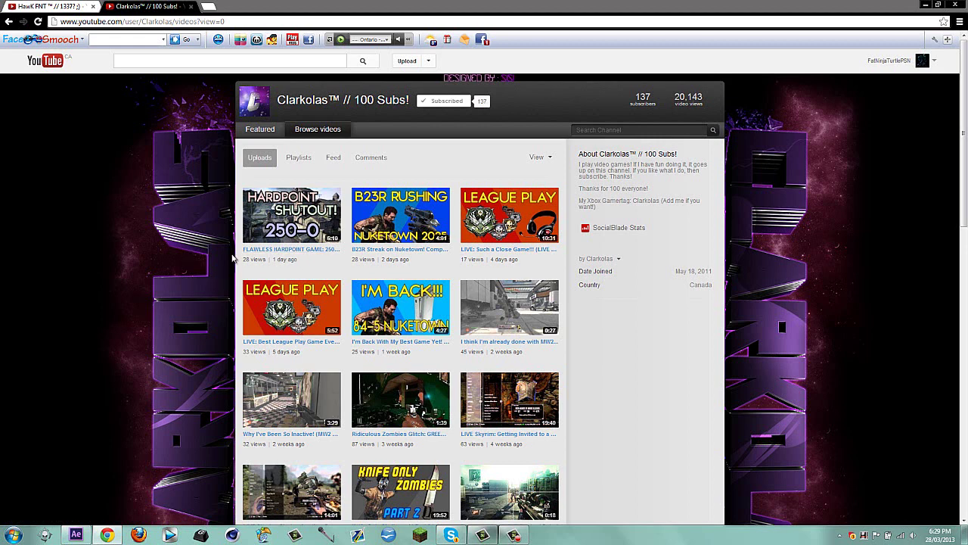
Step: Look through the uploaded videos on the channel page and minimize Chrome
left_click_drag(280, 256, 318, 250)
left_click(319, 263)
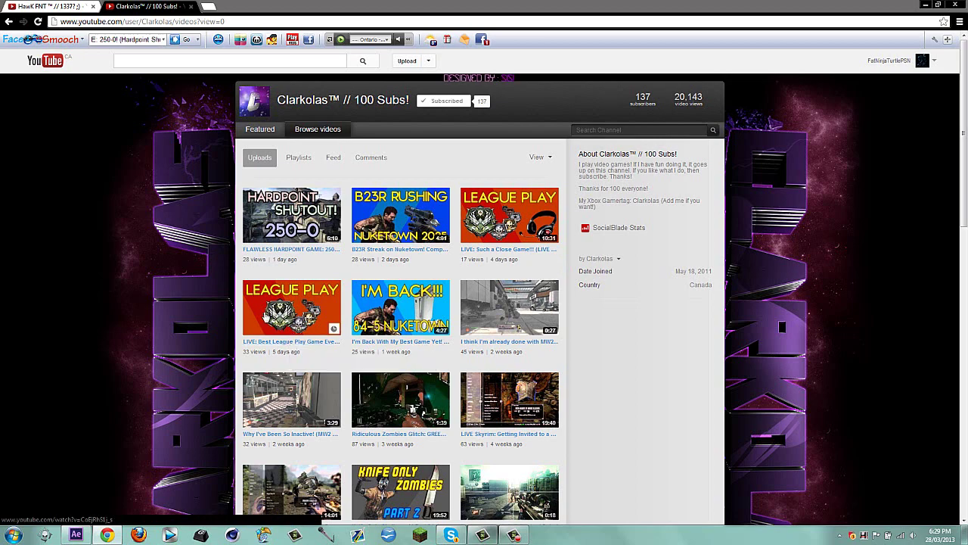
scroll(173, 326, "down", 1)
scroll(171, 347, "up", 1)
scroll(172, 356, "down", 2)
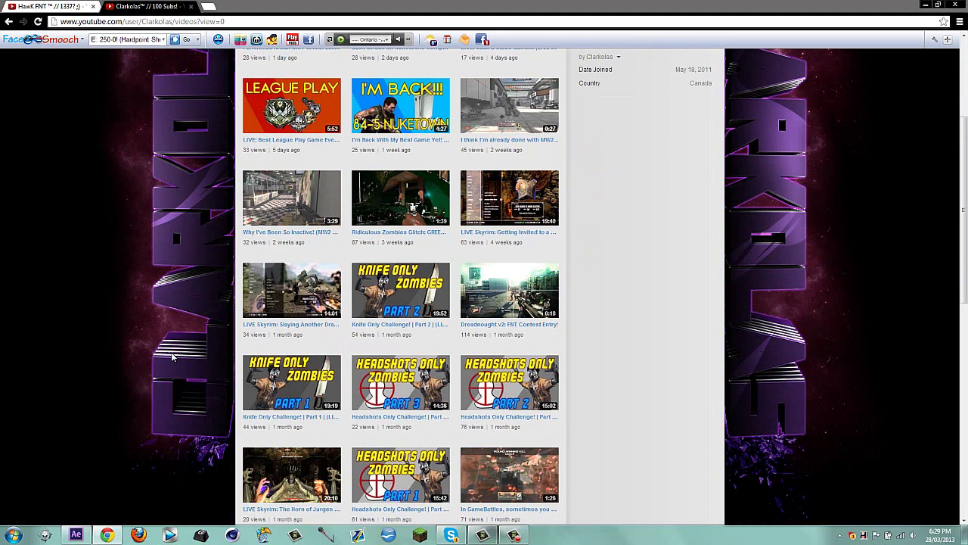
scroll(173, 357, "up", 1)
scroll(186, 325, "down", 3)
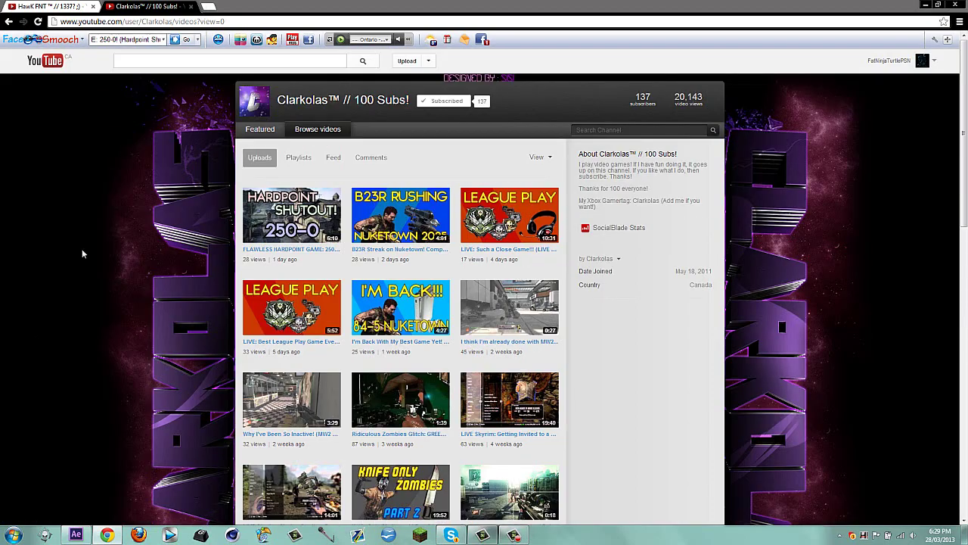
left_click(107, 535)
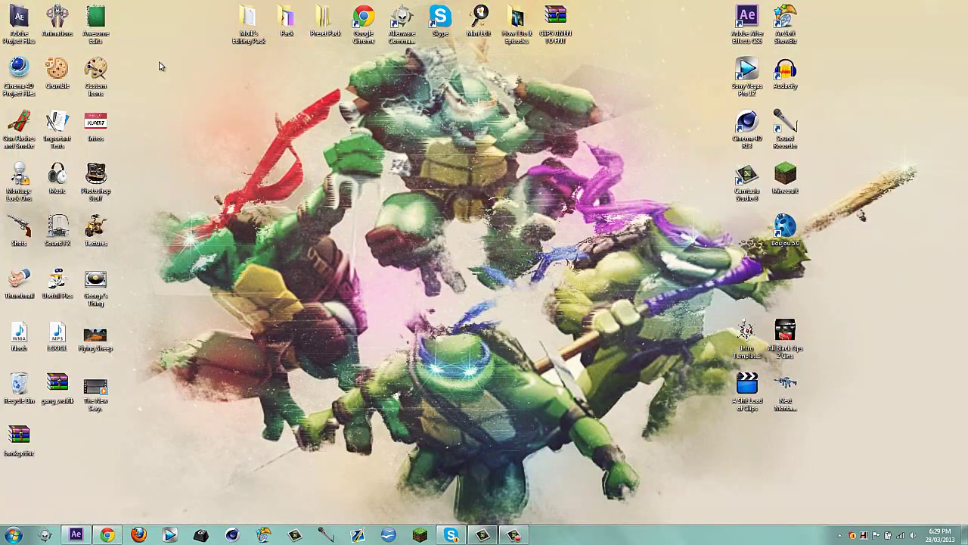
left_click_drag(167, 69, 704, 468)
left_click_drag(136, 77, 640, 314)
left_click(514, 535)
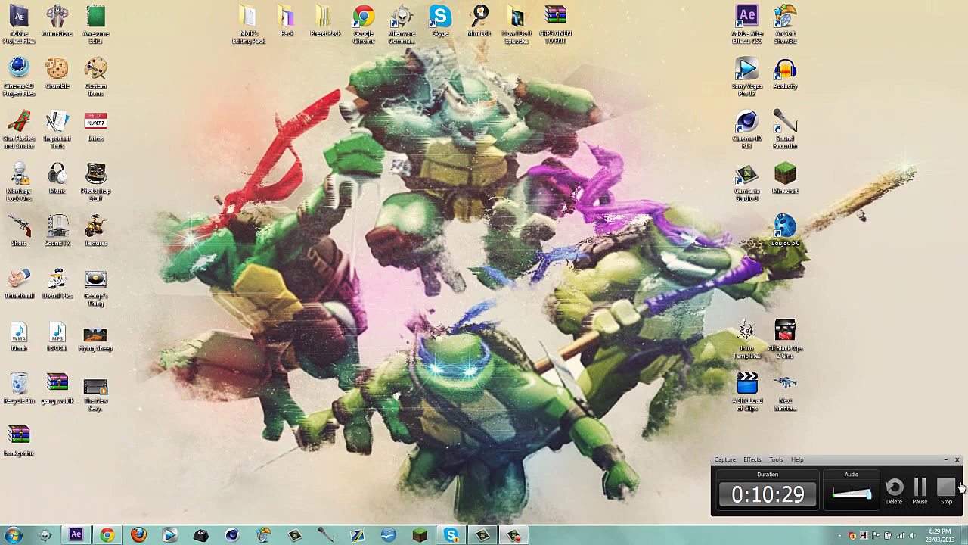